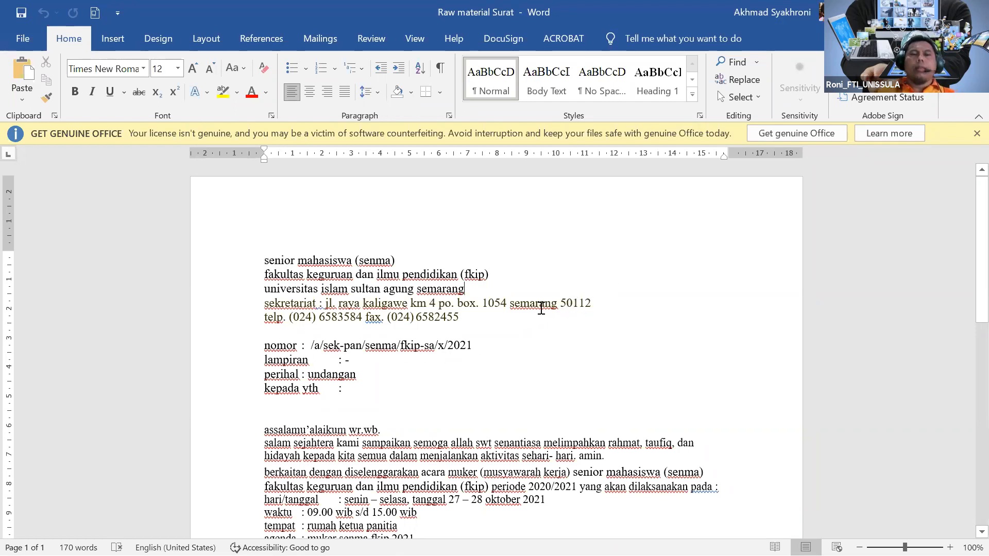
pyautogui.doubleClick(8, 258)
pyautogui.click(617, 483)
pyautogui.doubleClick(366, 227)
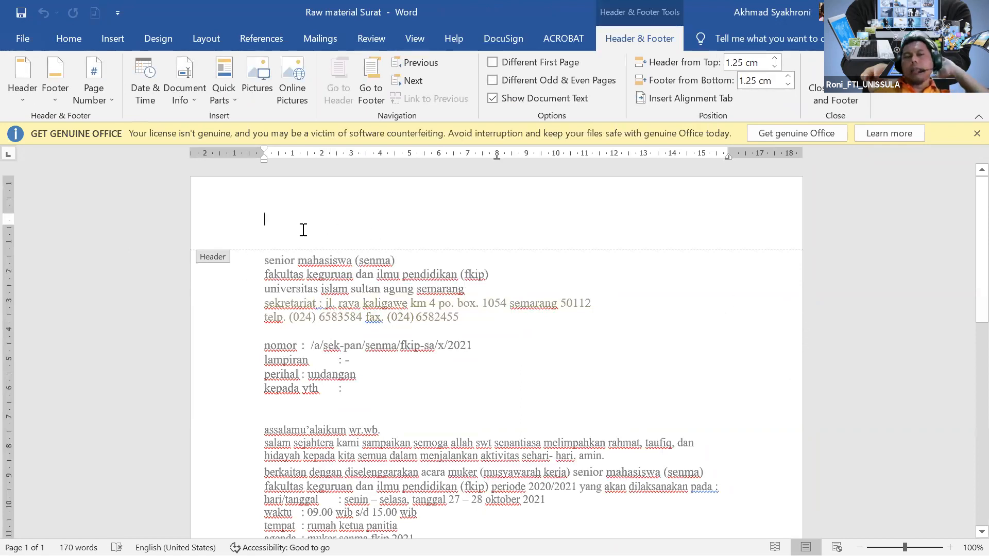
pyautogui.doubleClick(422, 273)
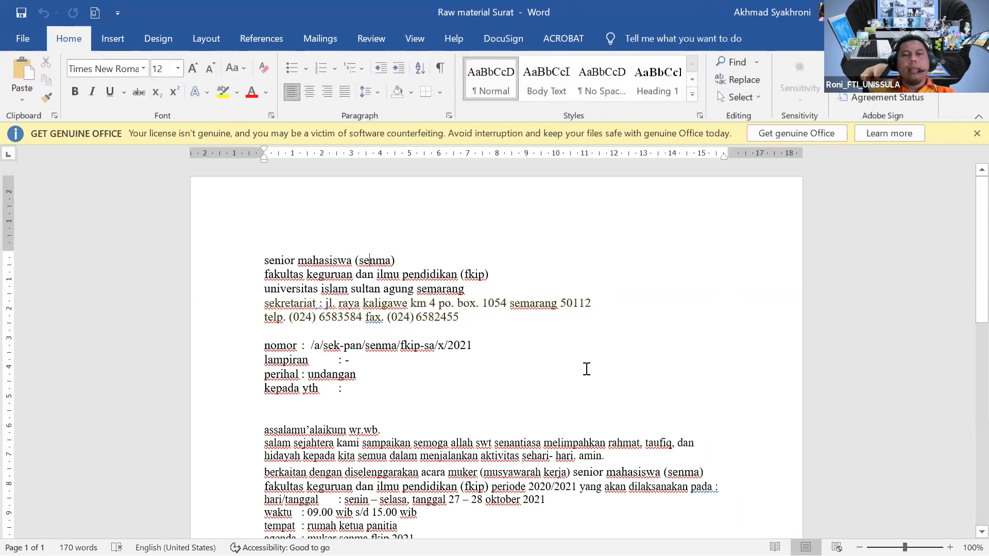
pyautogui.doubleClick(327, 219)
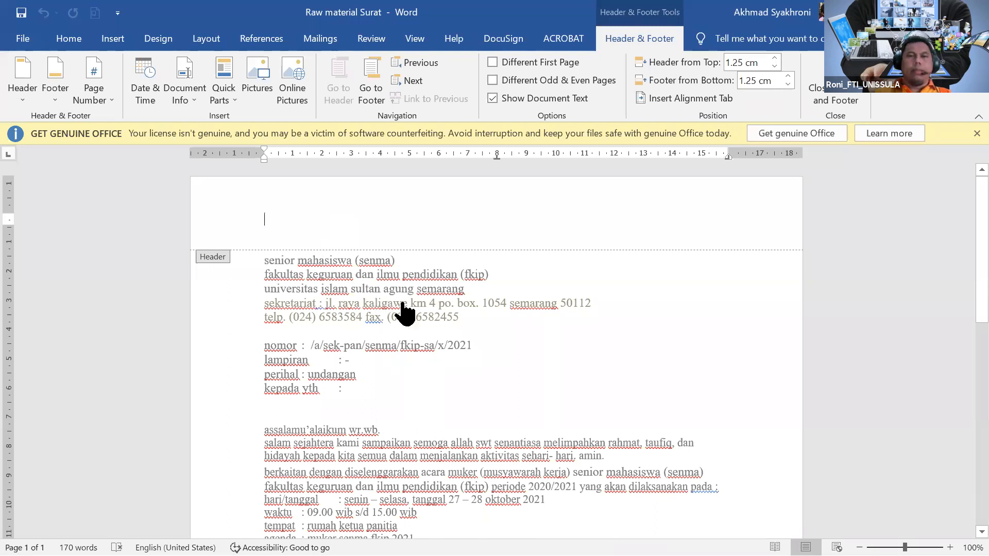
pyautogui.doubleClick(569, 376)
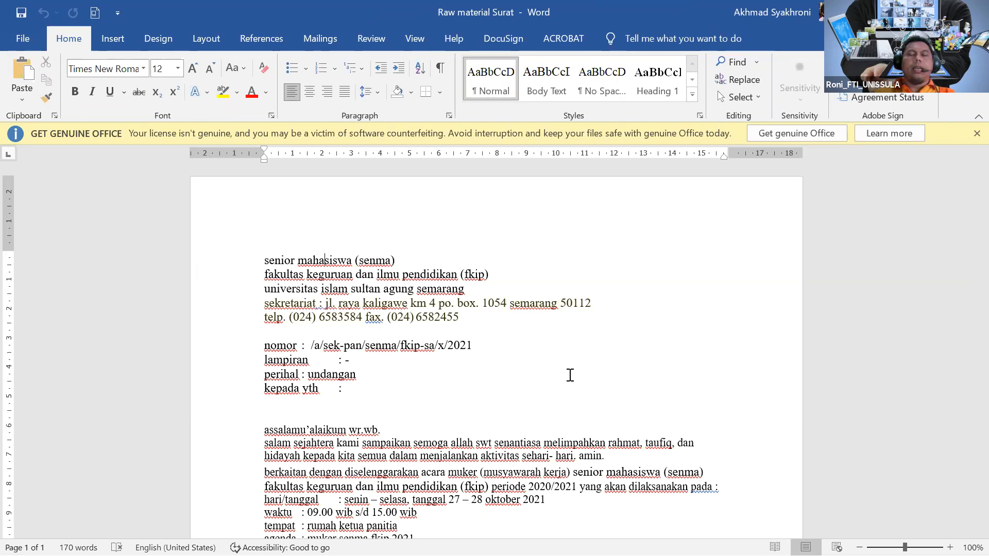
# Copy the five letterhead lines from the letter body.
pyautogui.moveTo(466, 321); pyautogui.dragTo(264, 264)
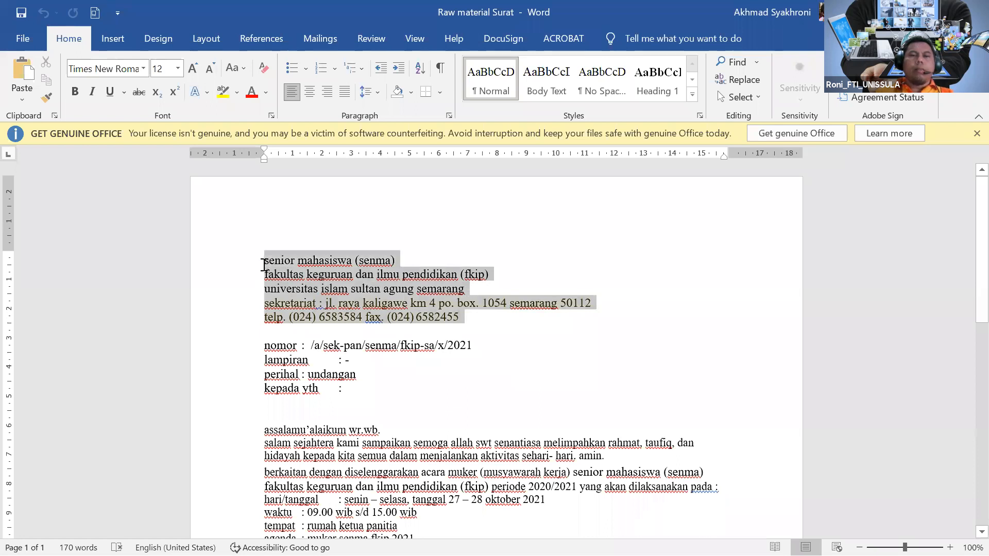
pyautogui.rightClick(318, 282)
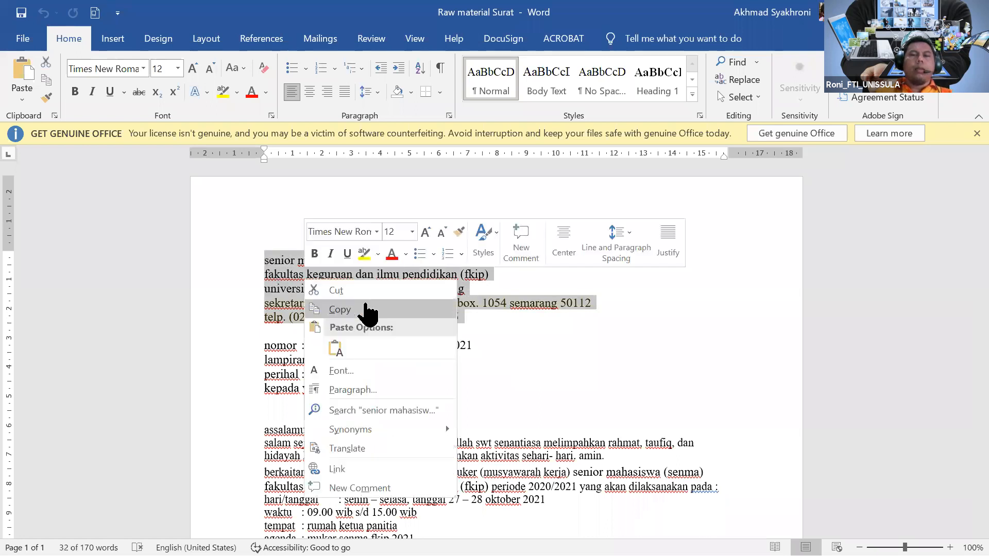
pyautogui.click(367, 310)
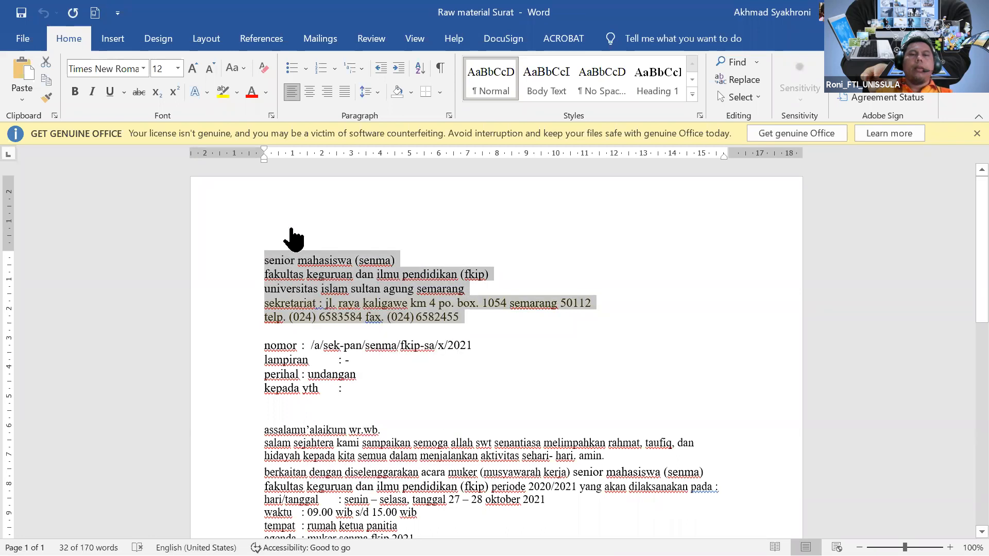
# Paste the copied letterhead lines into the page header.
pyautogui.click(390, 213)
pyautogui.doubleClick(333, 219)
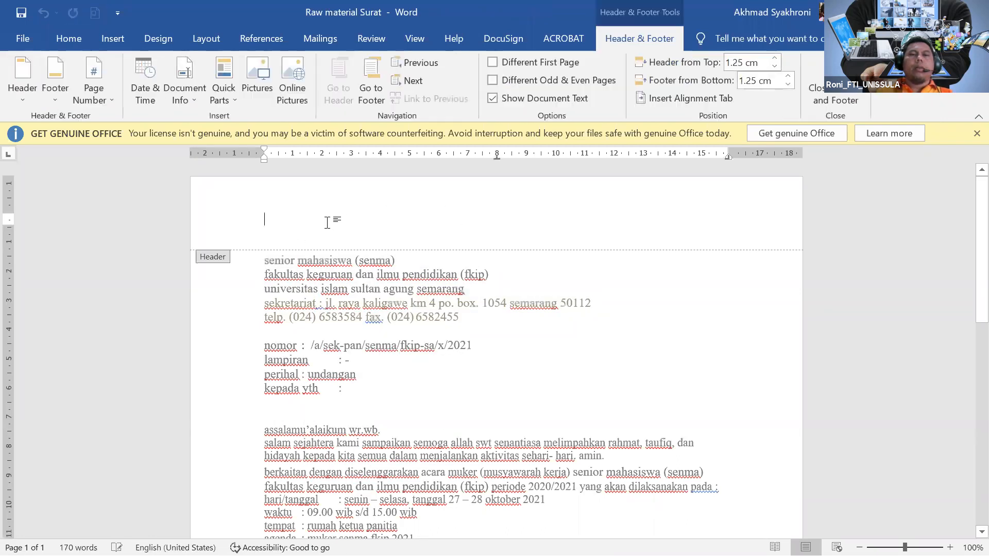
pyautogui.rightClick(327, 223)
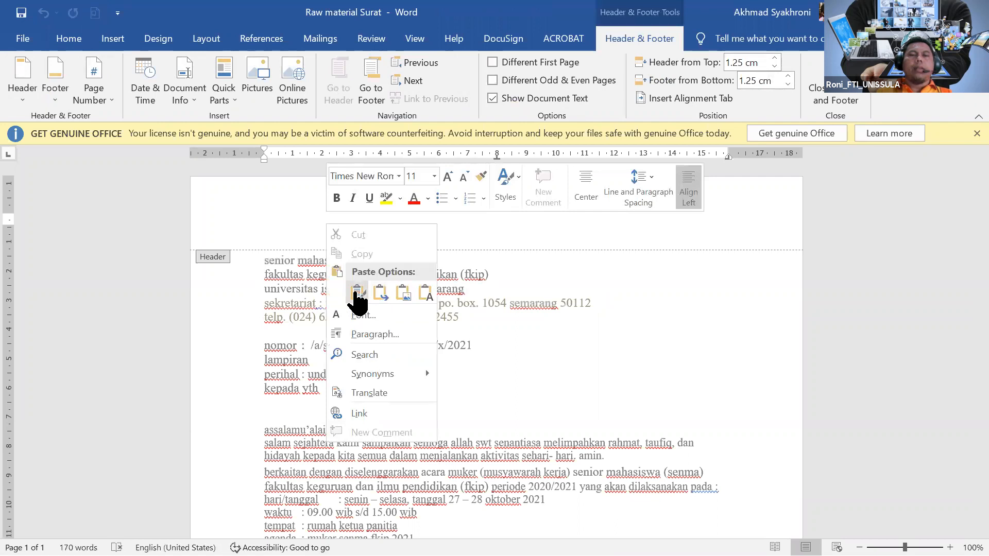
pyautogui.click(356, 293)
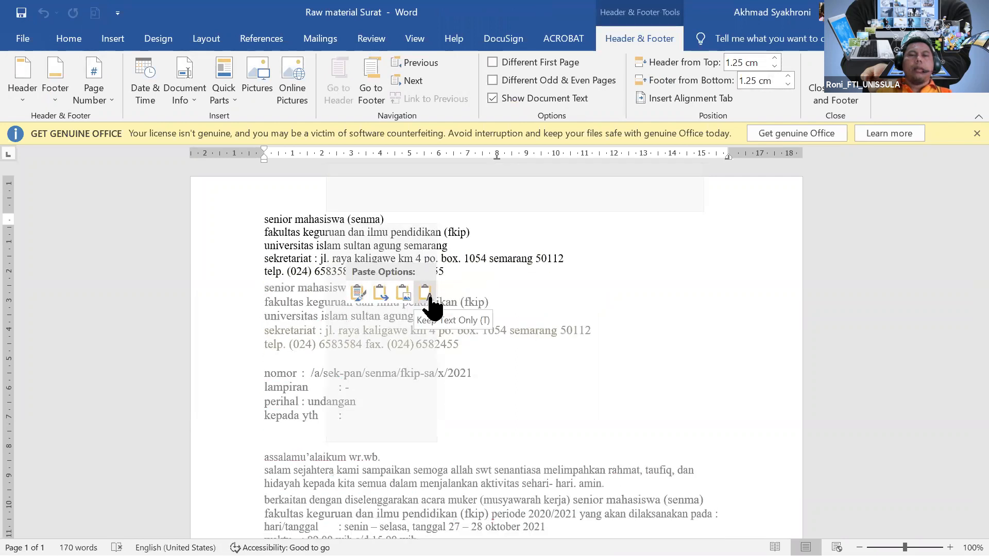
pyautogui.click(747, 354)
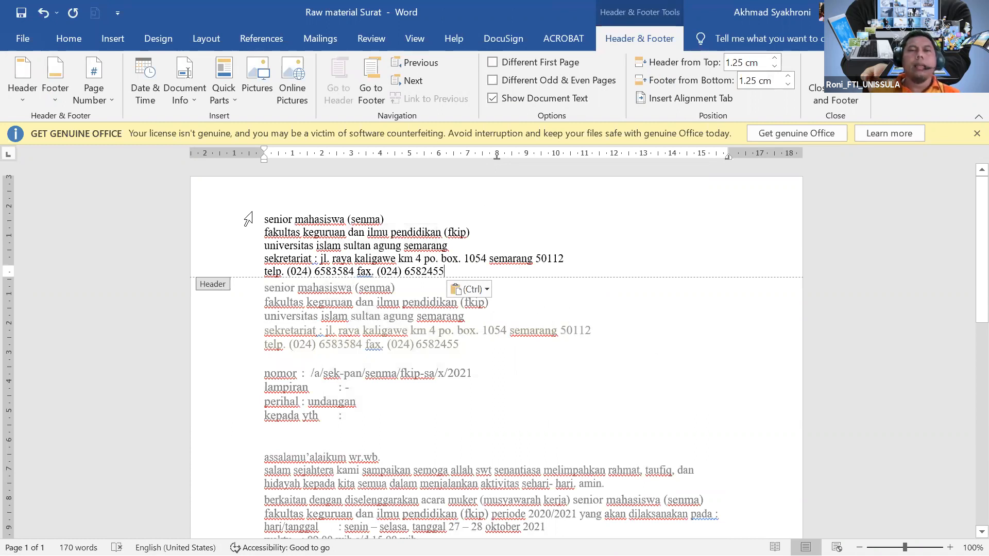
# Center all five header lines with the Home tab's Center alignment.
pyautogui.click(71, 39)
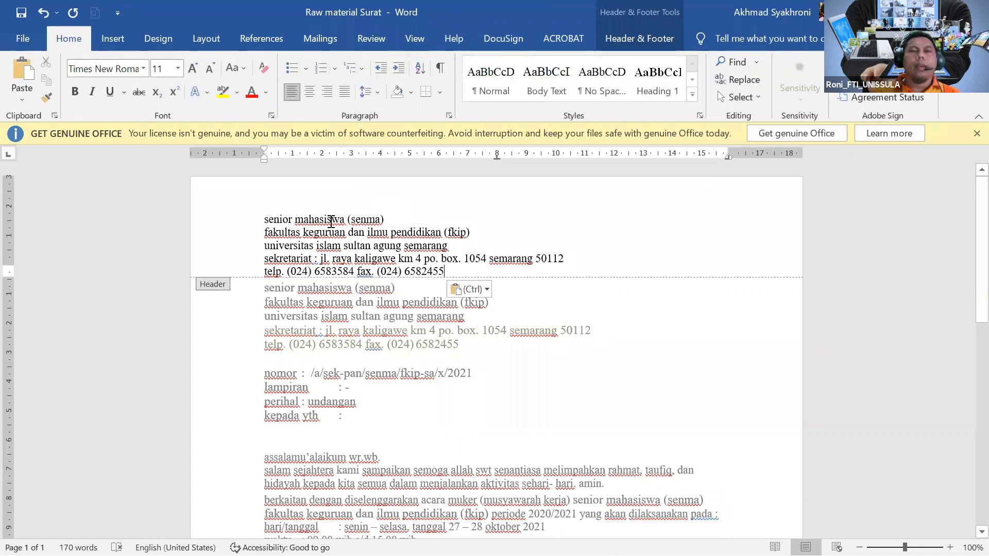
pyautogui.moveTo(267, 216); pyautogui.dragTo(536, 273)
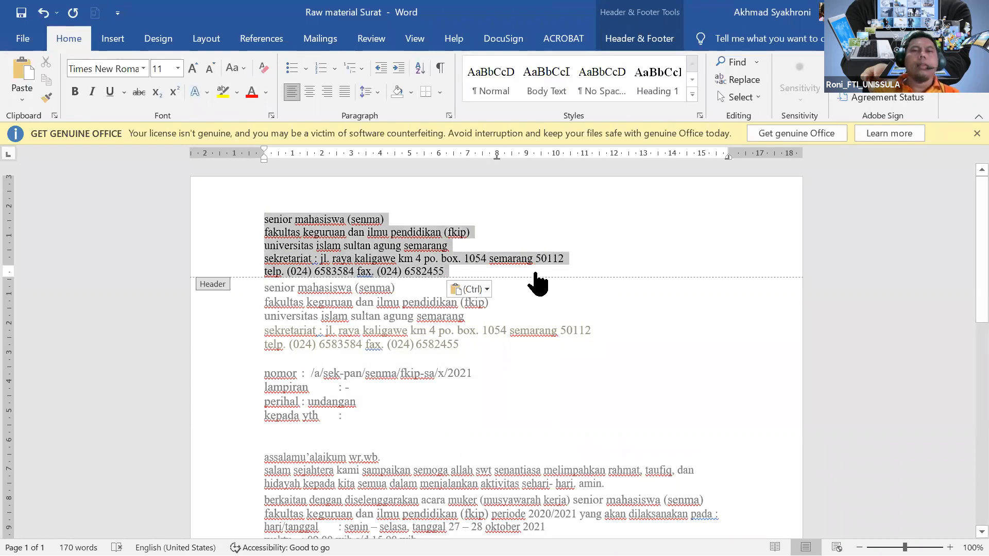
pyautogui.click(309, 91)
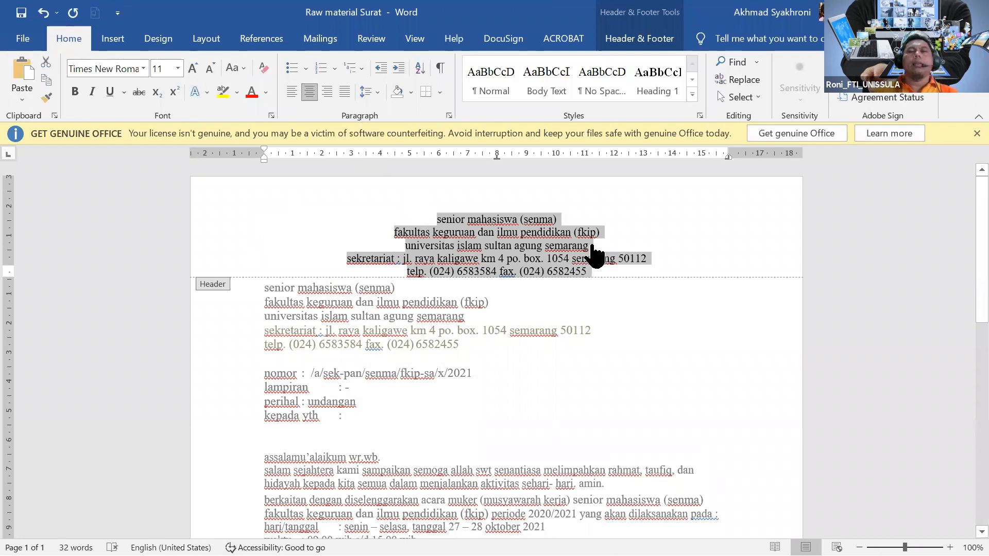
pyautogui.click(675, 251)
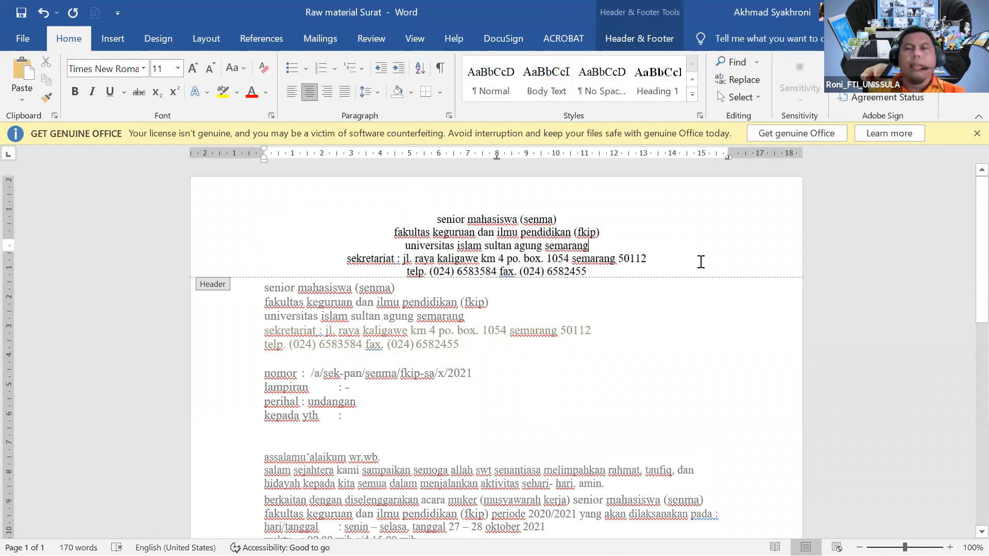
pyautogui.keyDown('ctrl'); pyautogui.scroll(6, 692, 257); pyautogui.keyUp('ctrl')
pyautogui.moveTo(573, 202)
pyautogui.mouseDown()
pyautogui.moveTo(371, 198)
pyautogui.moveTo(375, 227)
pyautogui.moveTo(464, 229)
pyautogui.moveTo(560, 211)
pyautogui.mouseUp()
pyautogui.click(376, 228)
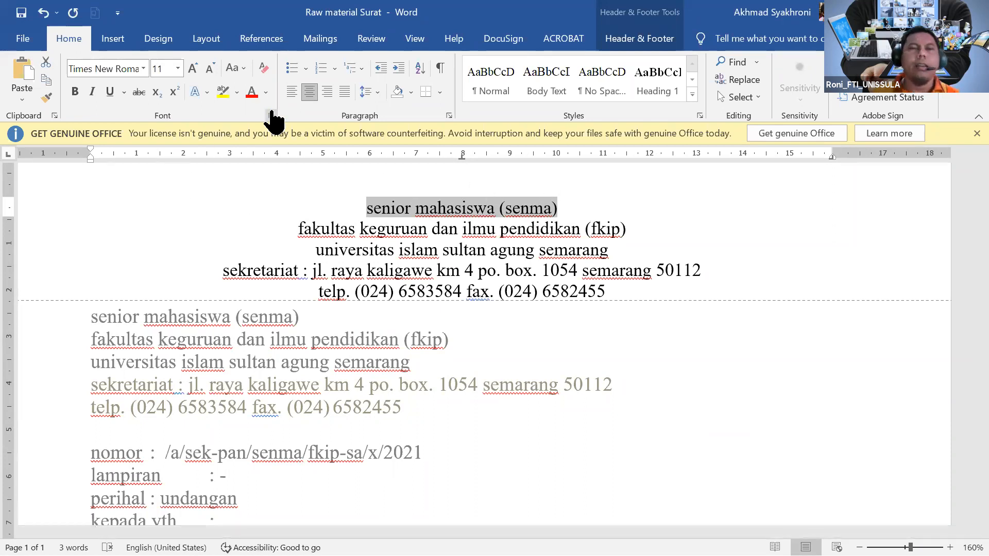
# Make the first header line bold, 14 pt and UPPERCASE, reading SENIOR MAHASISWA (SENMA).
pyautogui.click(76, 93)
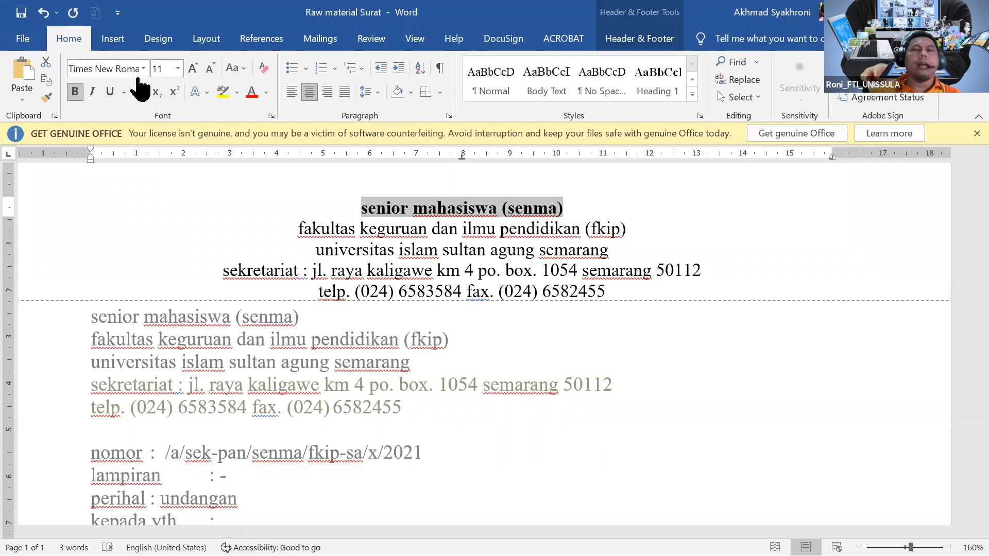
pyautogui.click(177, 70)
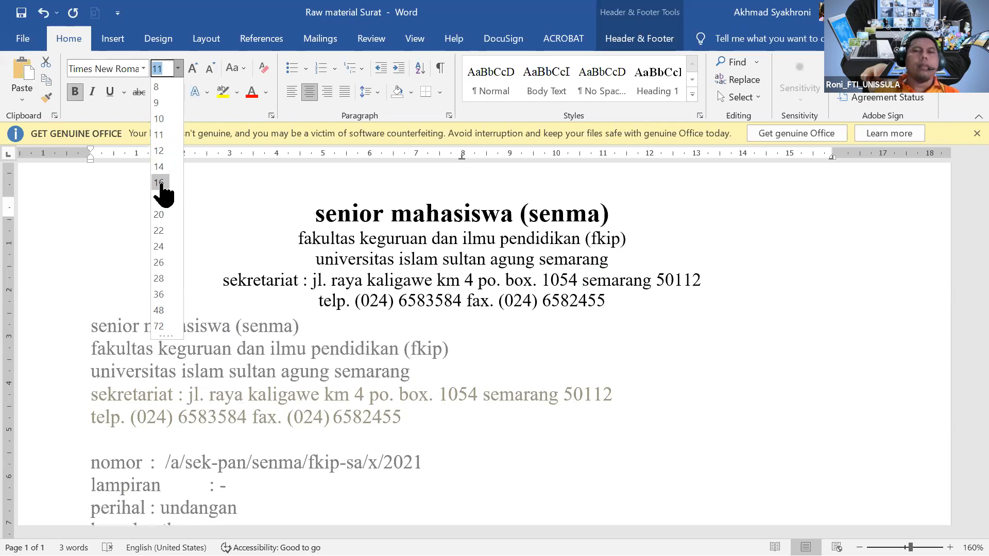
pyautogui.click(159, 166)
pyautogui.click(244, 69)
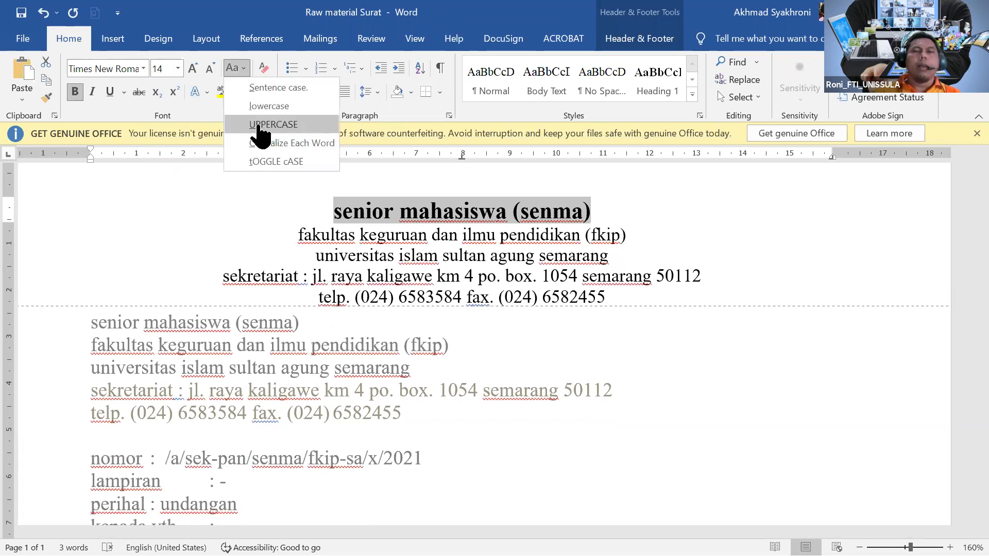
pyautogui.click(259, 126)
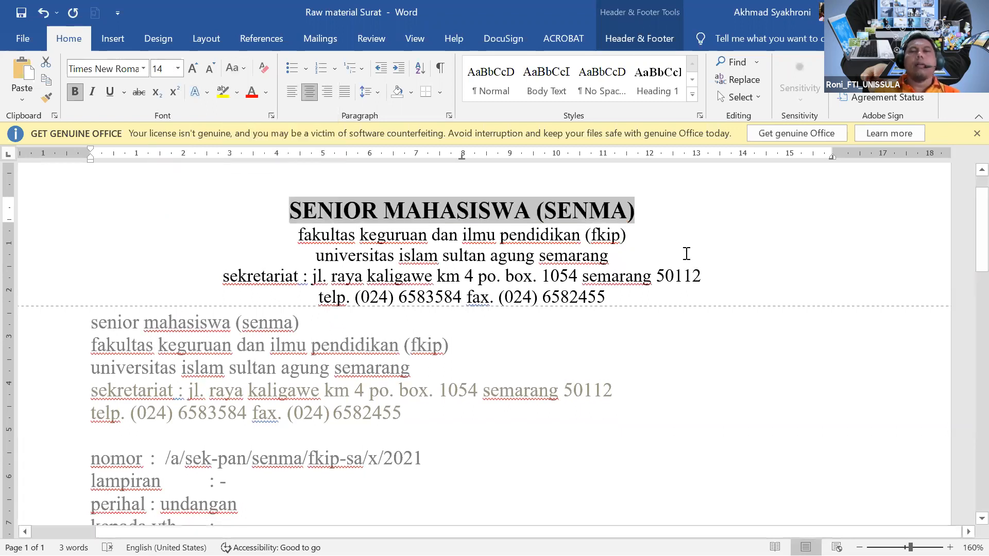
pyautogui.click(679, 247)
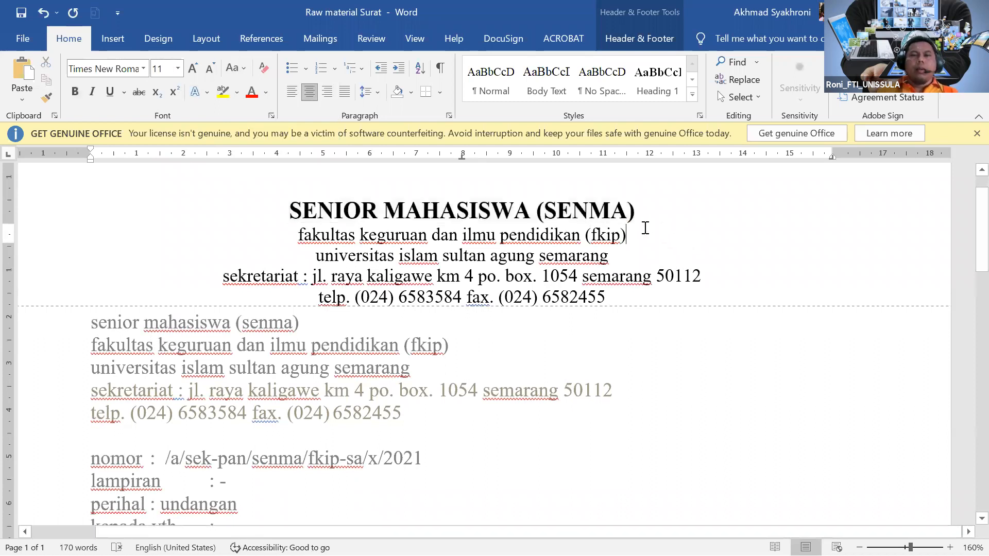
# Make the FKIP faculty line bold, 12 pt and all capitals.
pyautogui.moveTo(645, 228); pyautogui.dragTo(307, 241)
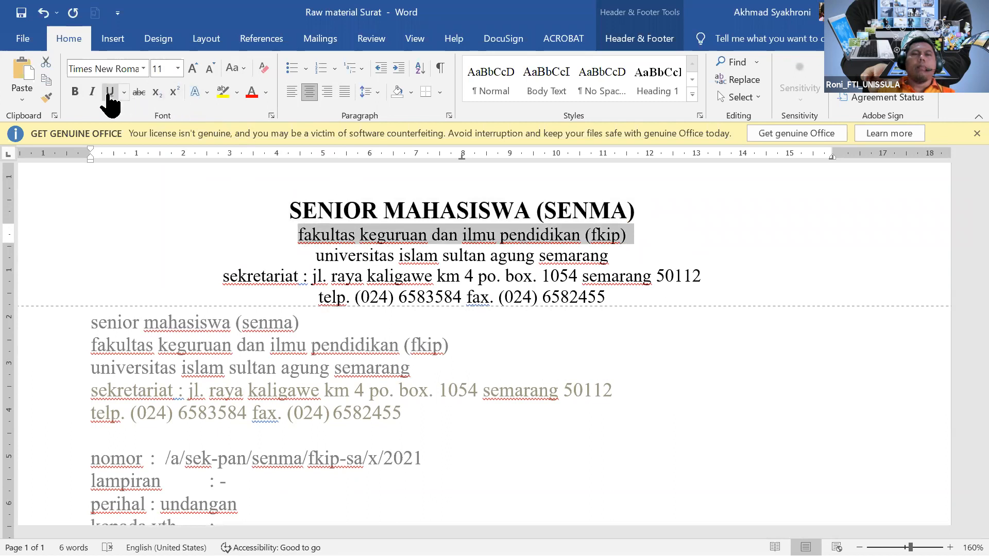
pyautogui.click(76, 93)
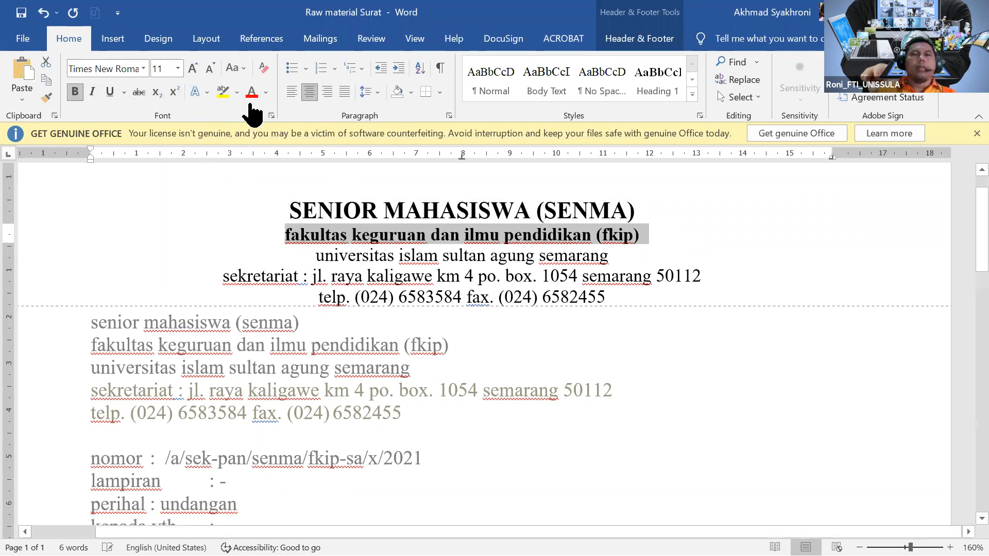
pyautogui.click(211, 71)
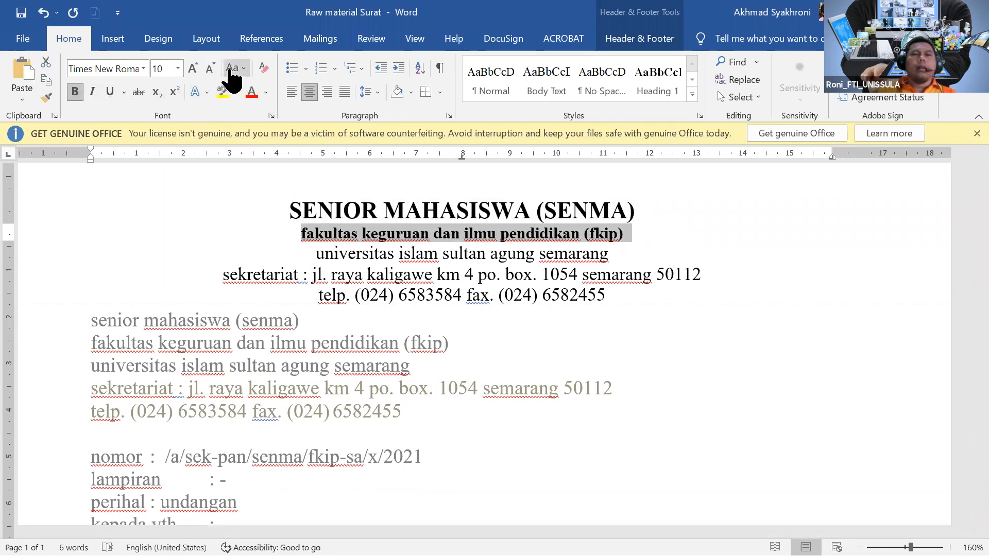
pyautogui.click(177, 68)
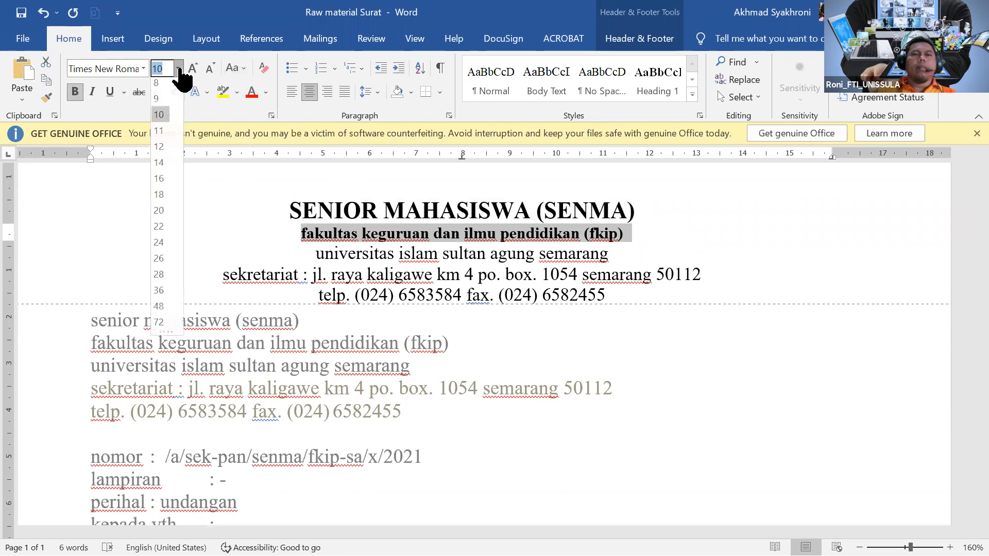
pyautogui.click(159, 154)
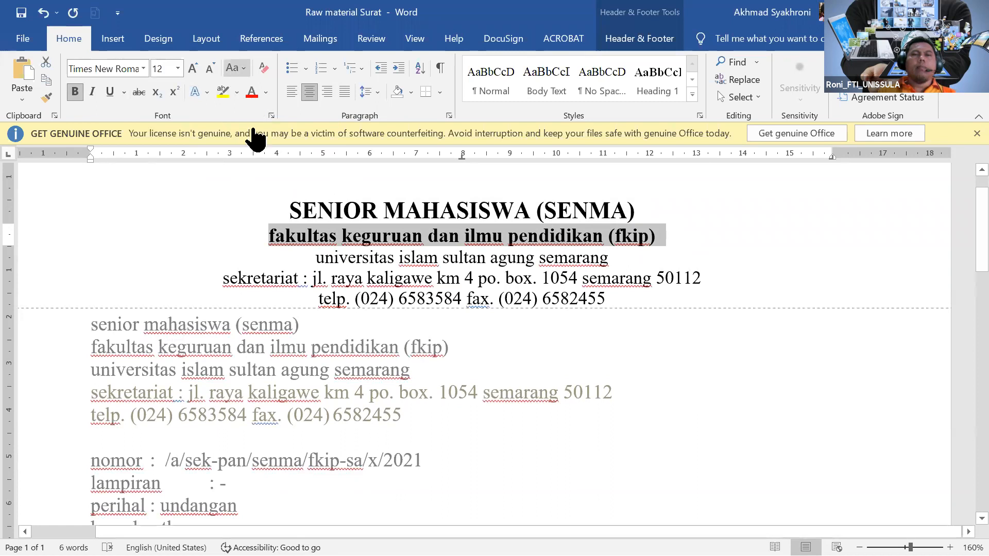
pyautogui.hotkey('ctrl', 'shift', 'a')
pyautogui.click(514, 201)
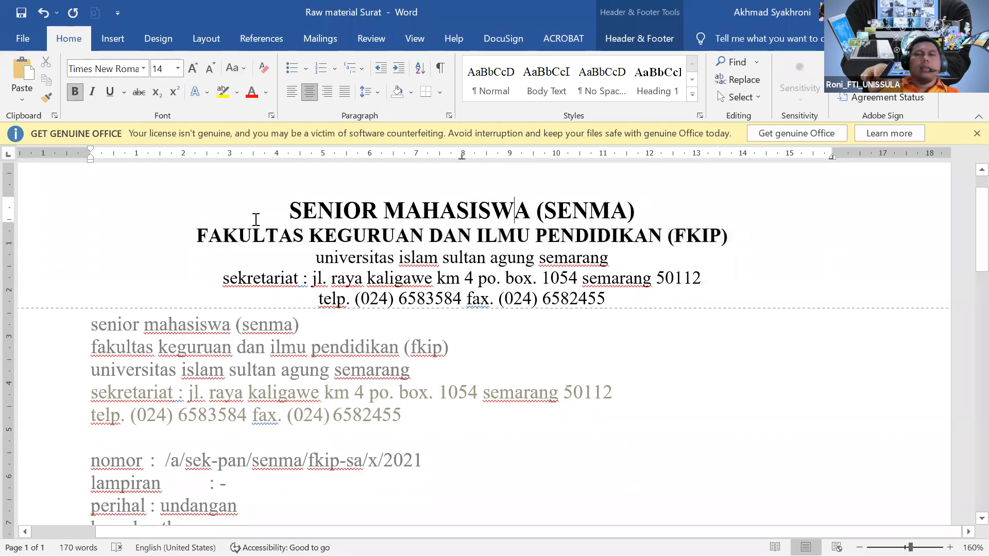
# Enlarge the SENIOR MAHASISWA (SENMA) heading to 16 pt, then zoom out to the full page width.
pyautogui.moveTo(283, 210); pyautogui.dragTo(635, 214)
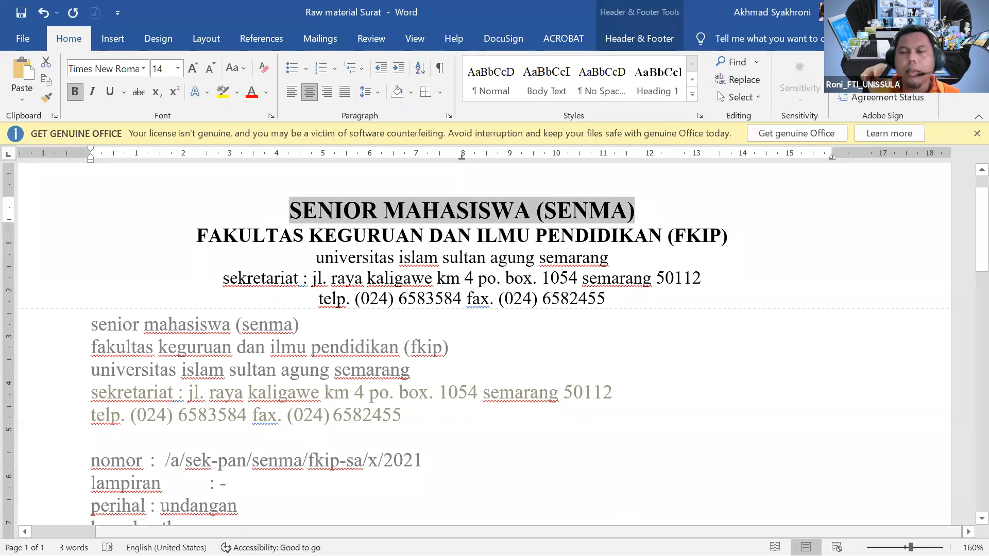
pyautogui.click(177, 68)
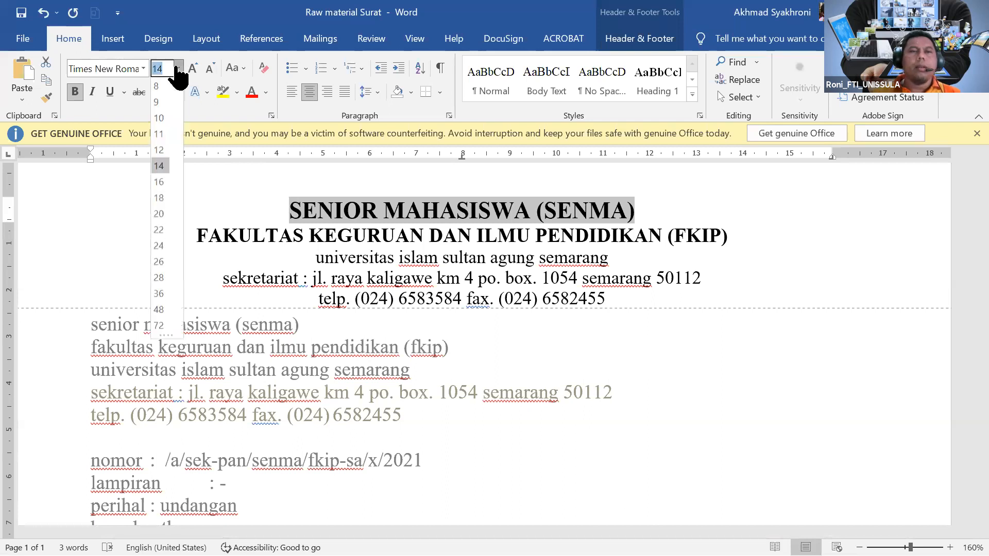
pyautogui.click(161, 182)
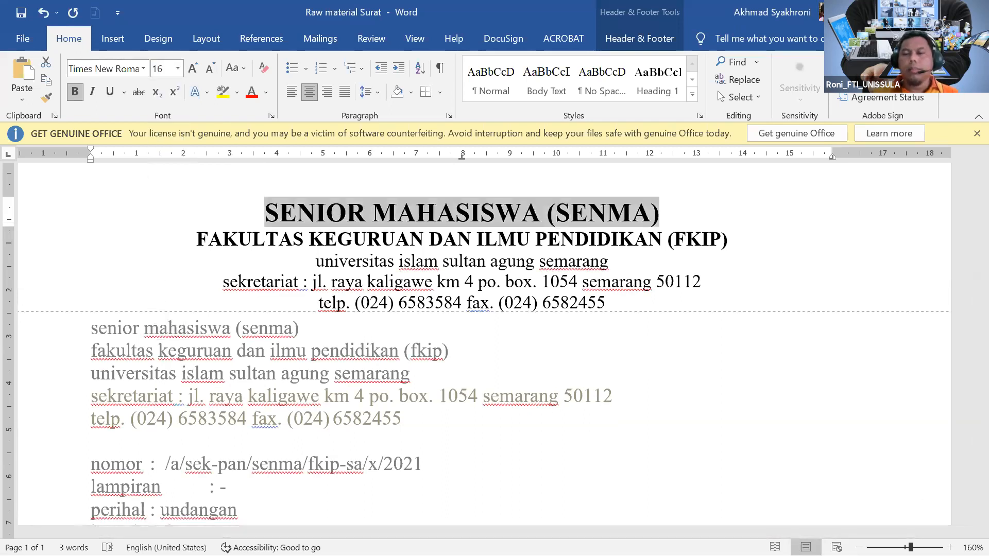
pyautogui.click(859, 548)
pyautogui.click(859, 548)
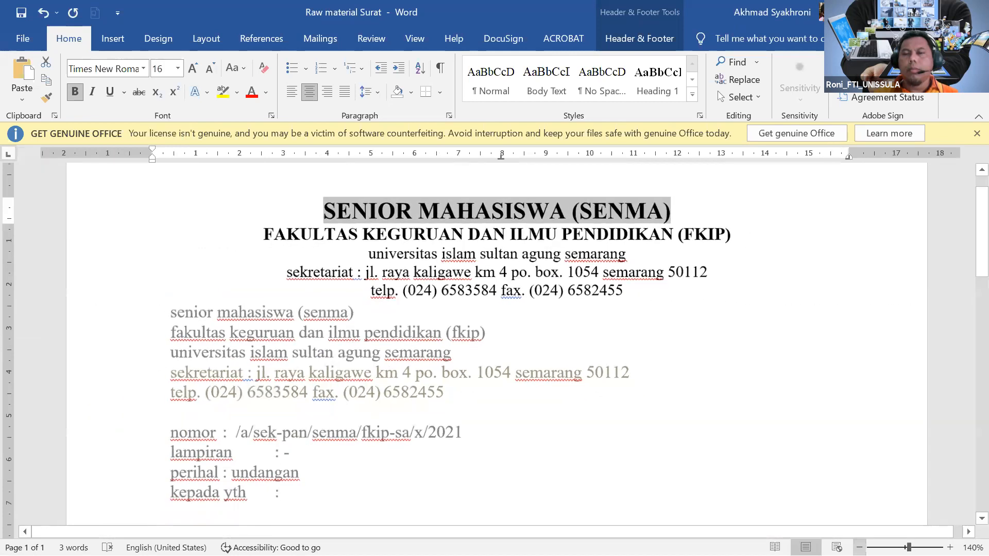
pyautogui.click(859, 547)
pyautogui.click(859, 548)
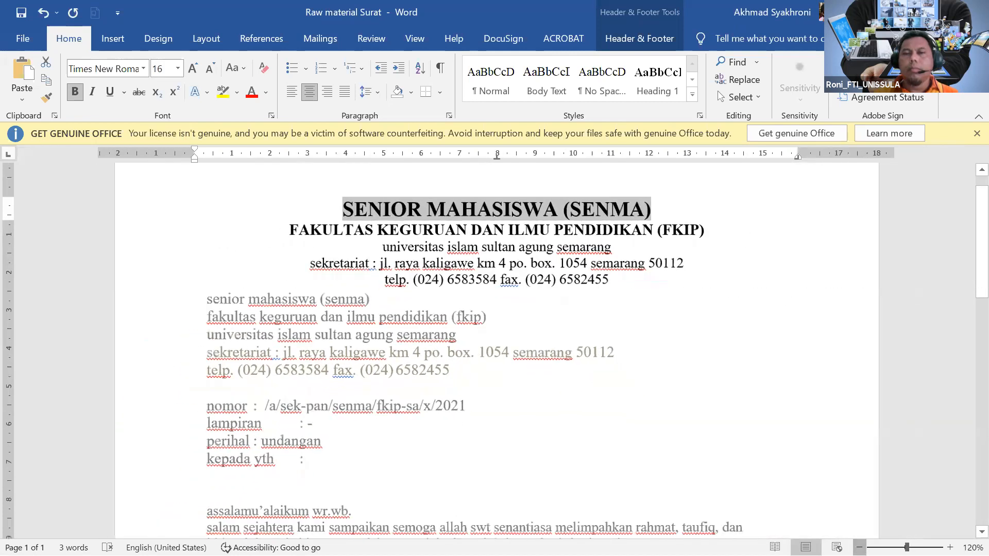
pyautogui.click(859, 548)
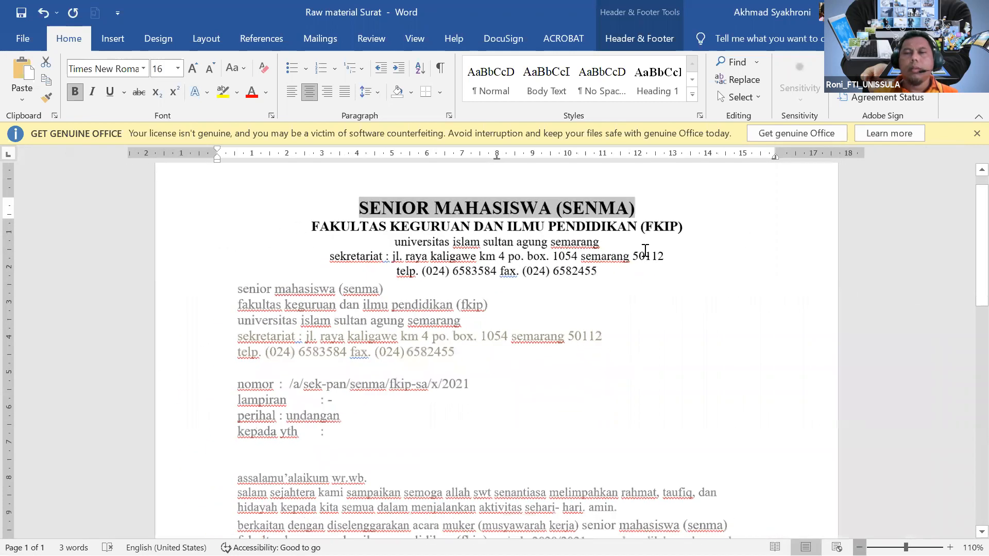
pyautogui.click(563, 223)
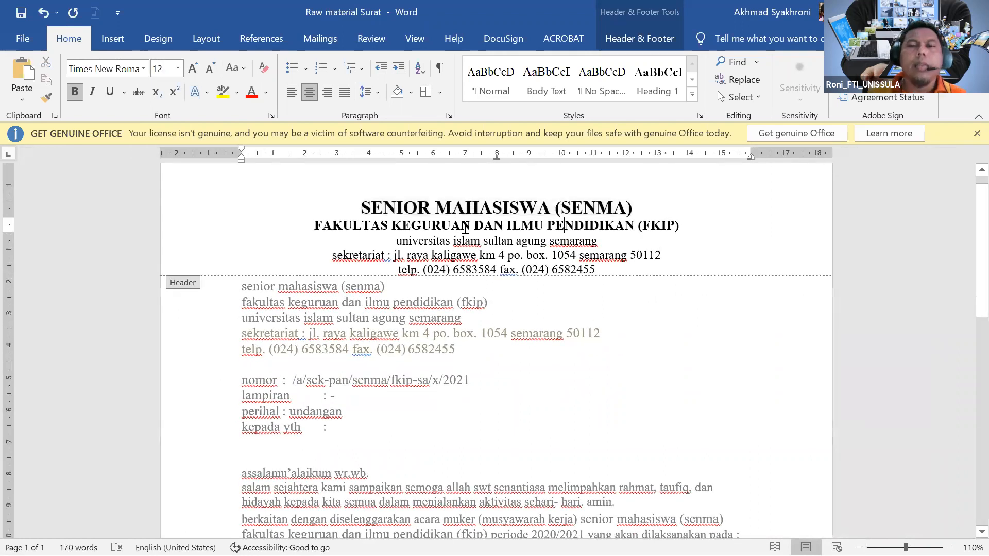
pyautogui.moveTo(315, 226); pyautogui.dragTo(683, 227)
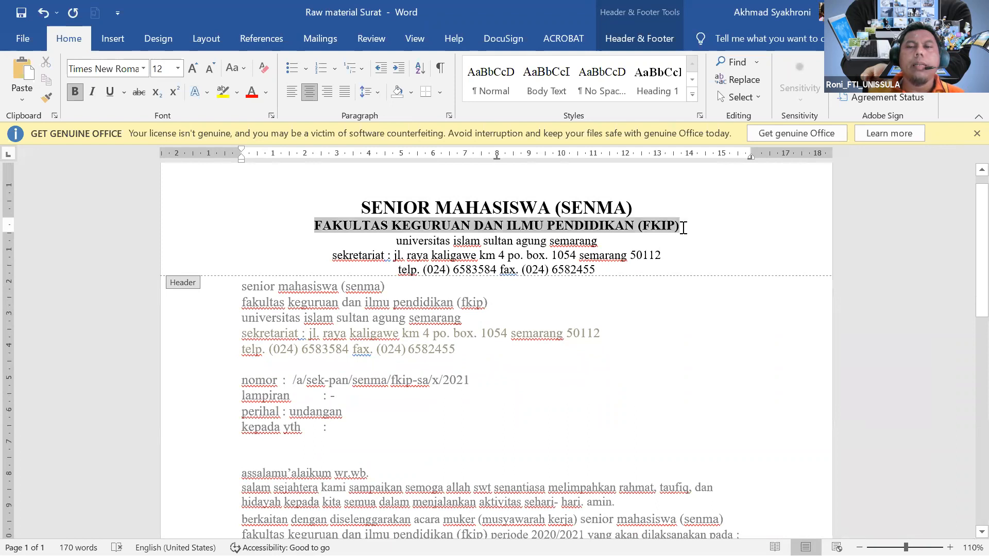
# Set the faculty line to 14 pt, and make the university line 12 pt, Capitalize Each Word, bold.
pyautogui.click(177, 69)
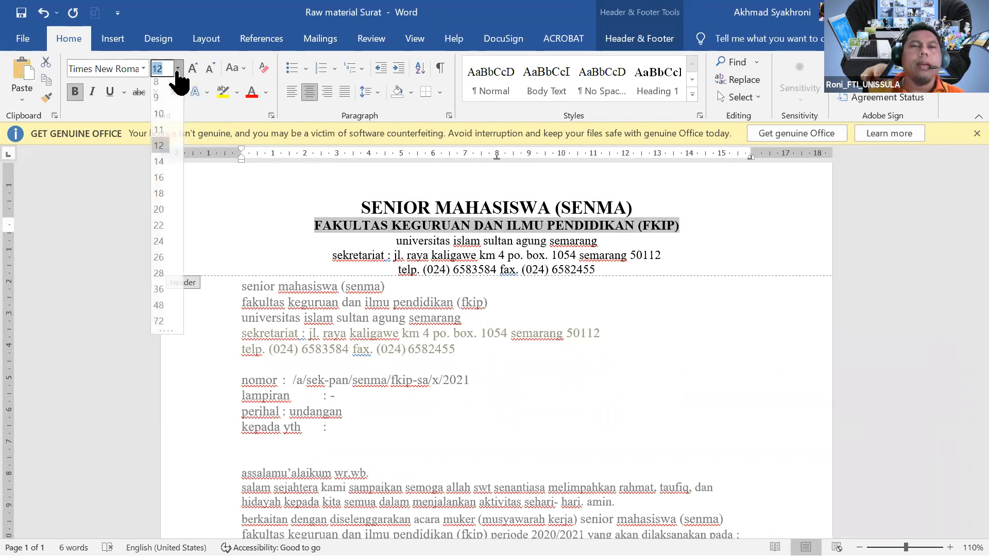
pyautogui.click(159, 167)
pyautogui.moveTo(397, 243); pyautogui.dragTo(600, 239)
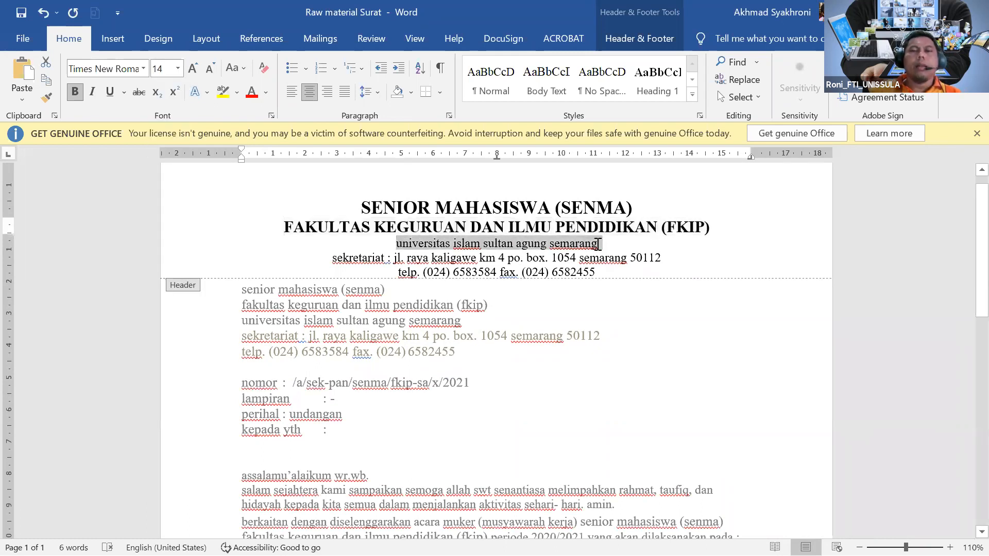
pyautogui.click(177, 69)
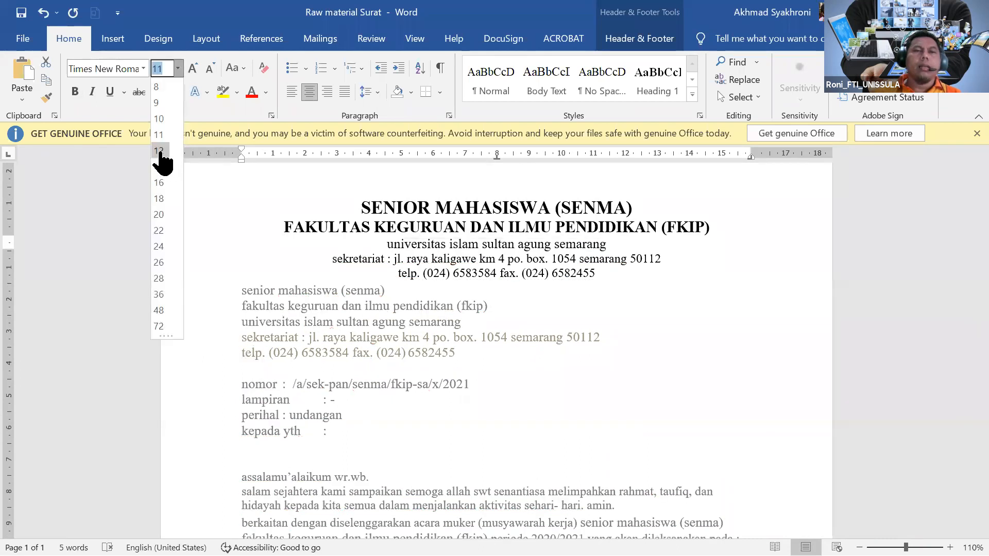
pyautogui.click(159, 151)
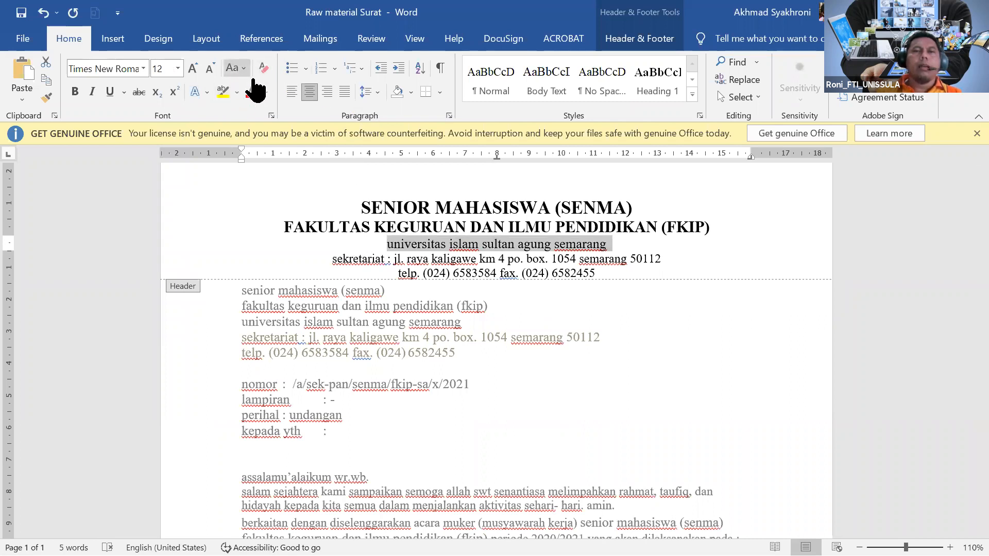
pyautogui.click(236, 68)
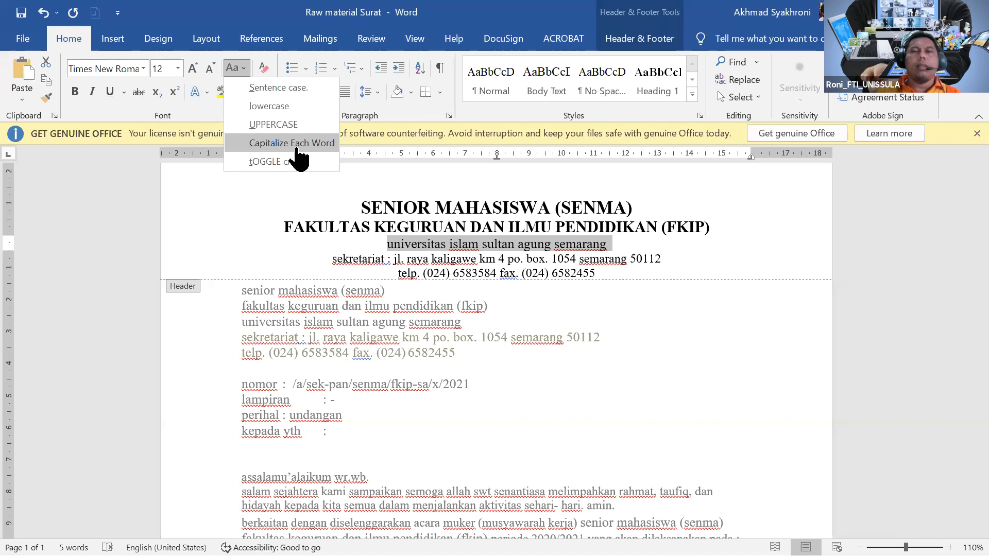
pyautogui.click(292, 143)
pyautogui.click(75, 94)
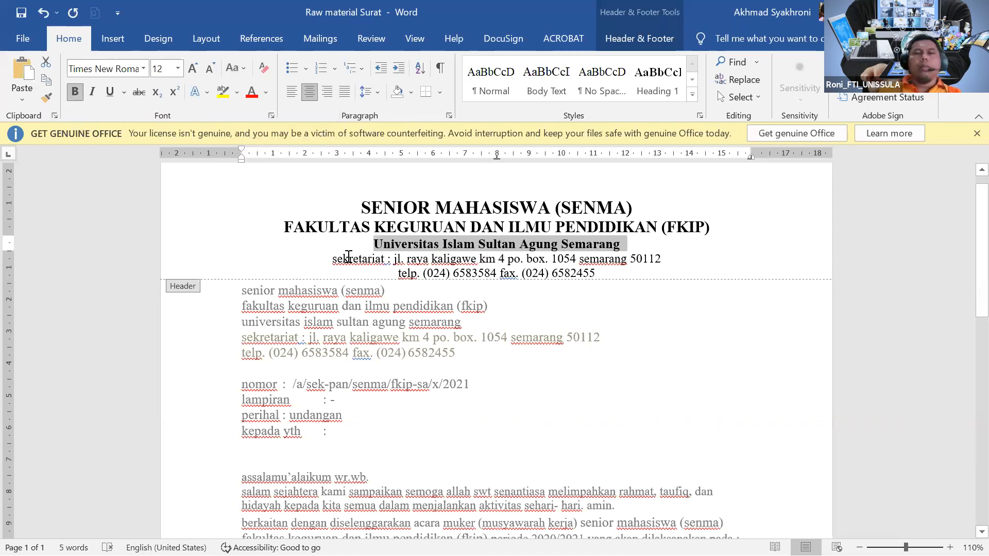
# Capitalize each word of the address and phone lines, bold them, and add a blank line below.
pyautogui.moveTo(332, 259); pyautogui.dragTo(592, 276)
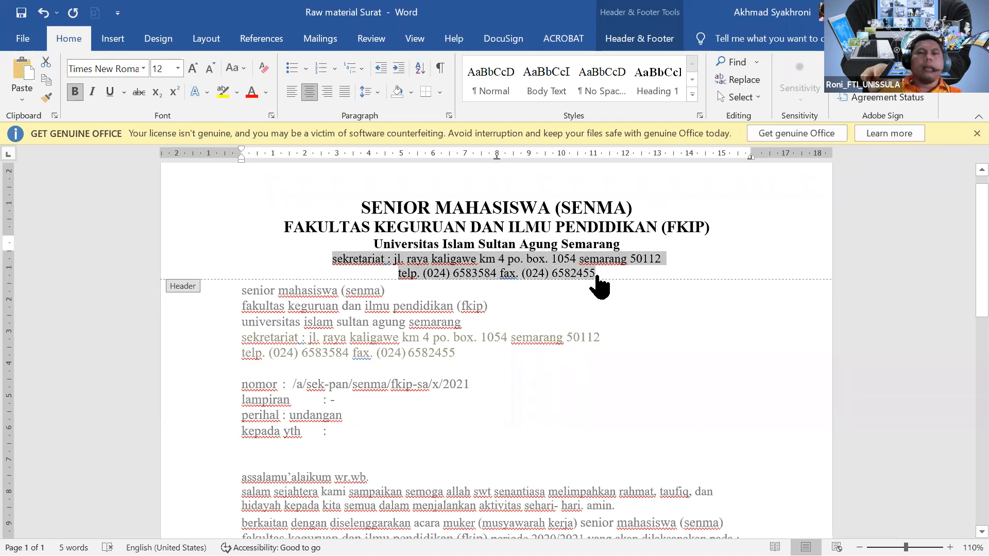
pyautogui.click(285, 144)
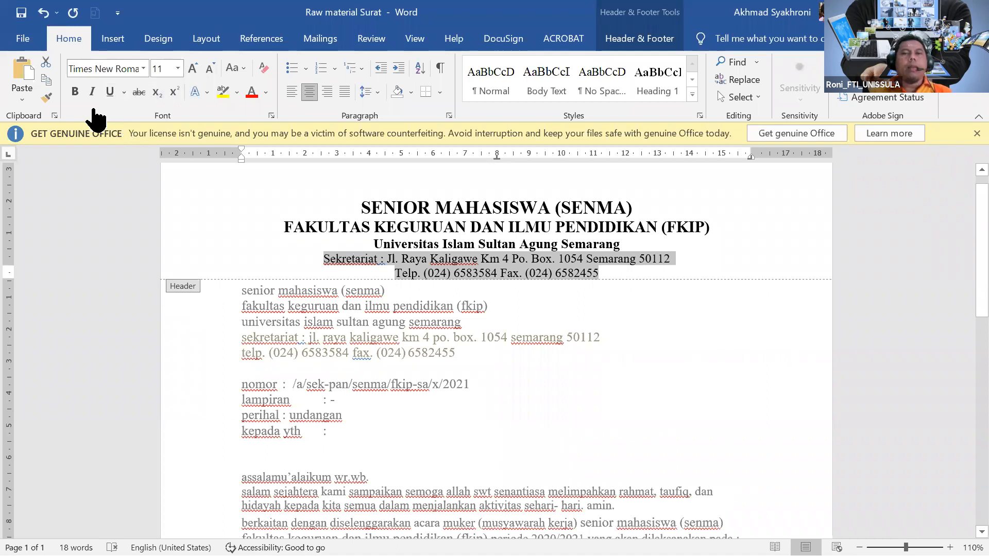
pyautogui.click(77, 94)
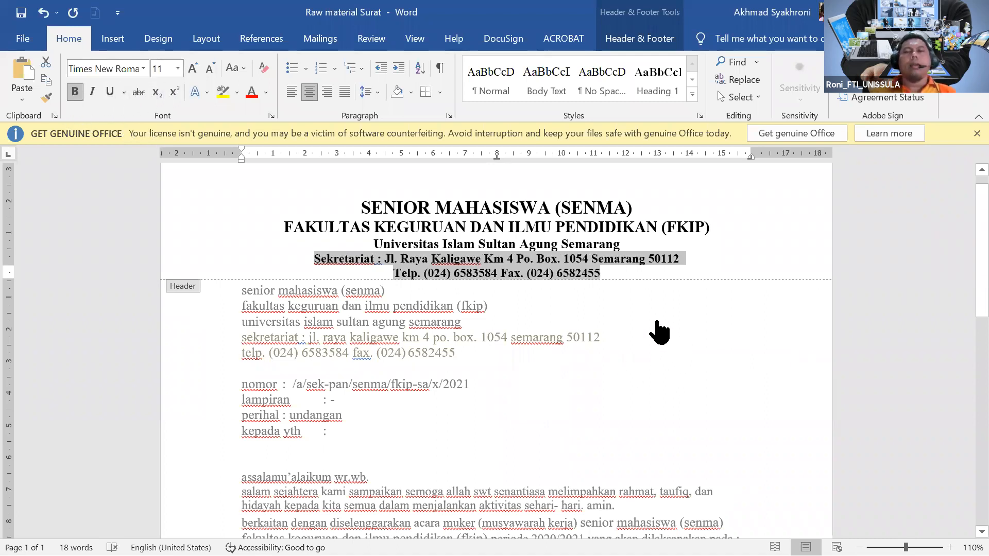
pyautogui.click(619, 279)
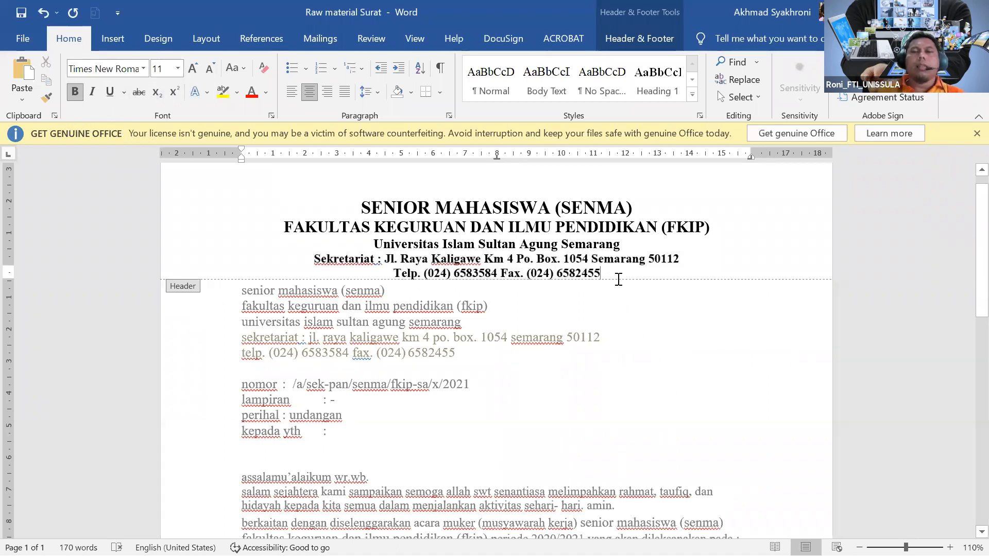
pyautogui.press('Return')
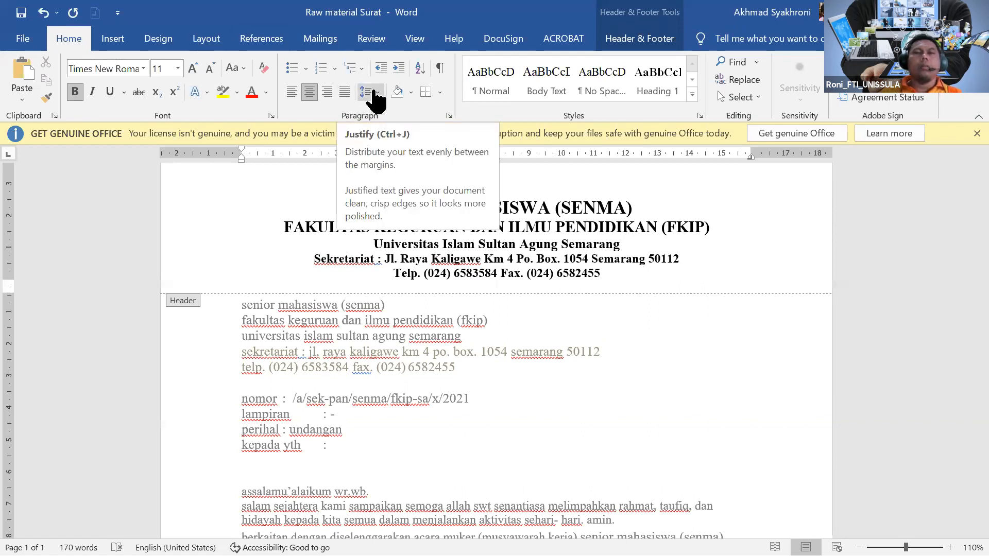
# Draw a straight line shape across the header beneath the Telp. line.
pyautogui.click(127, 41)
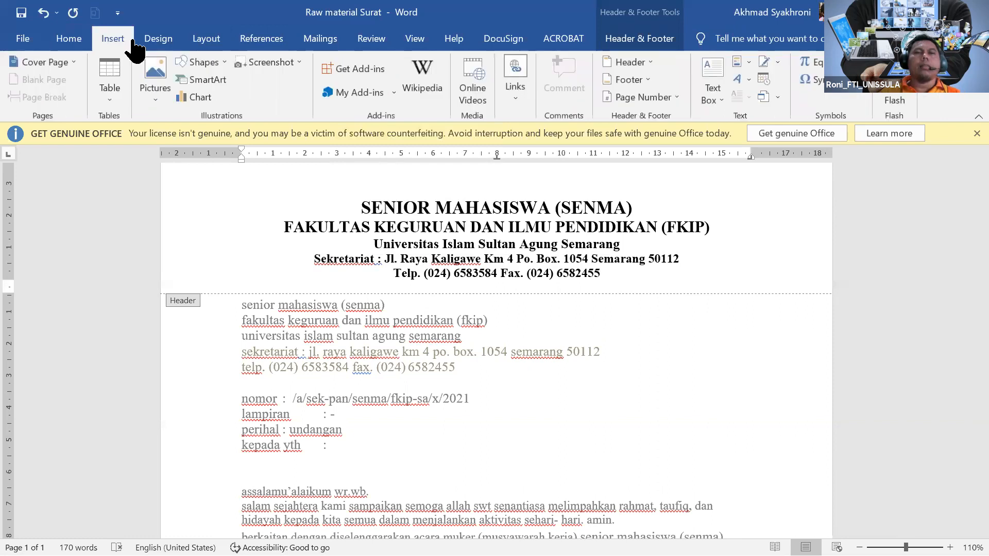
pyautogui.click(221, 64)
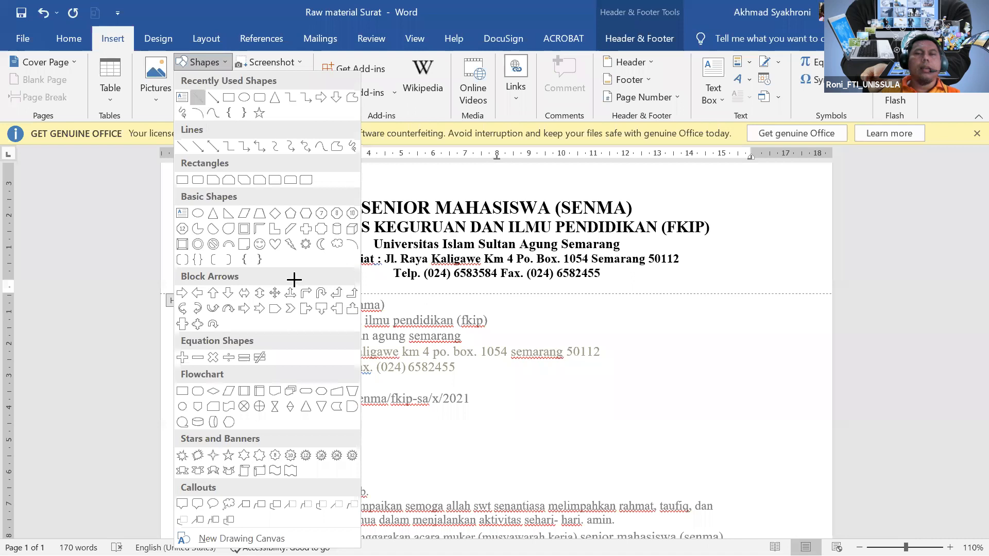
pyautogui.moveTo(243, 291); pyautogui.dragTo(752, 289)
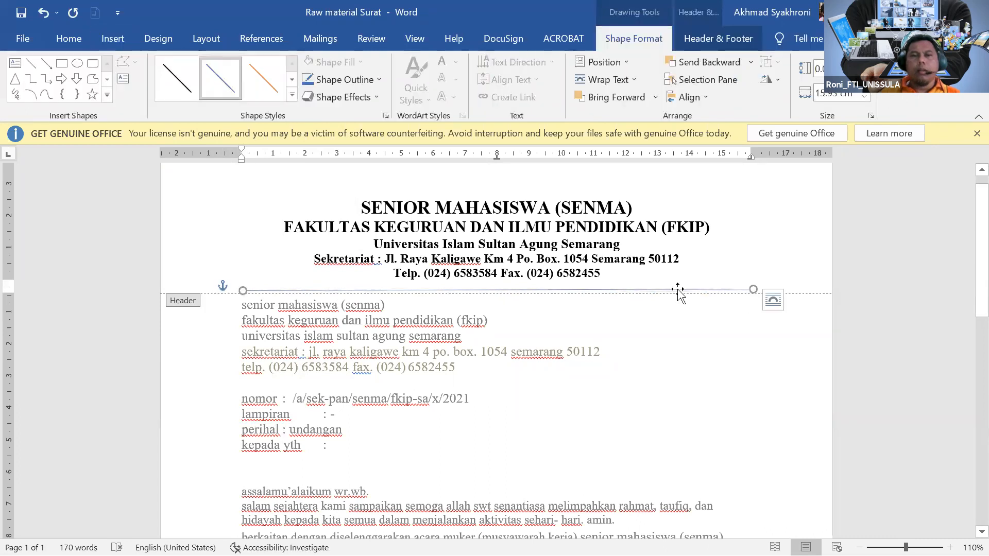
# Make the header line solid black, double compound type, 1.75 pt wide.
pyautogui.click(171, 81)
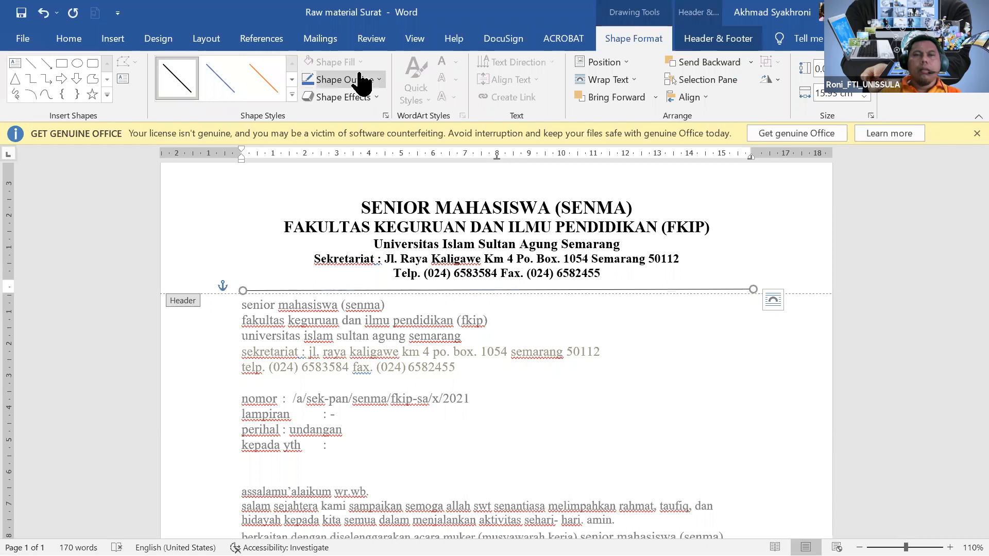
pyautogui.click(379, 81)
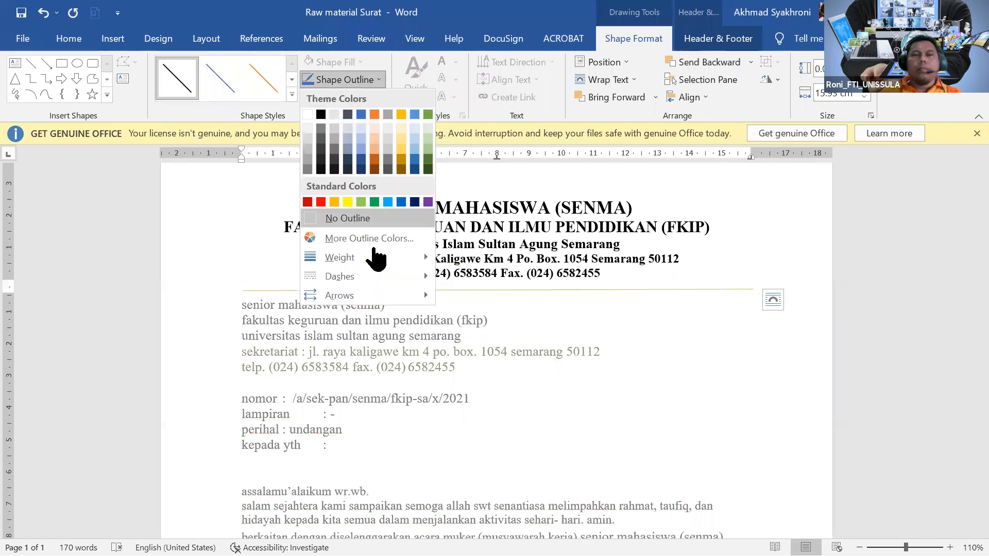
pyautogui.moveTo(422, 257)
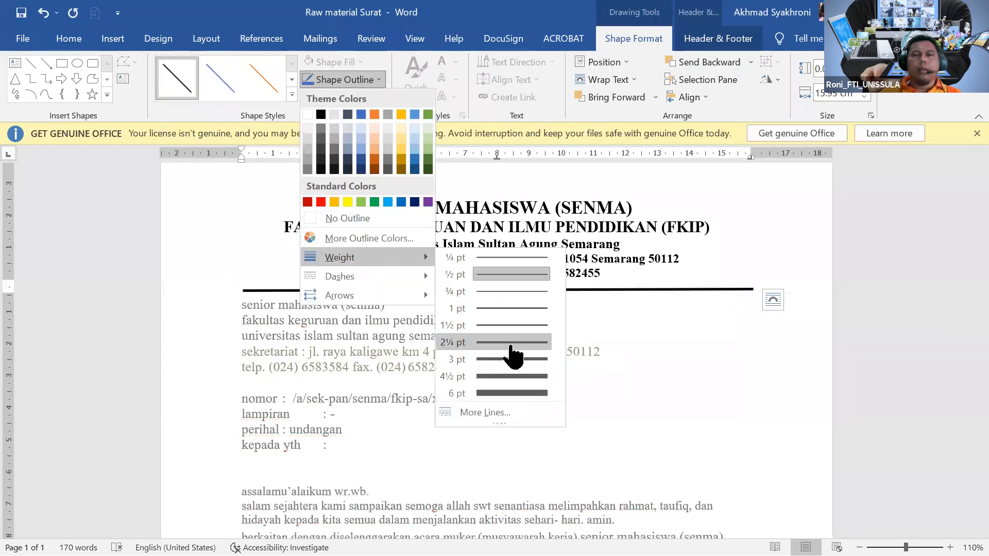
pyautogui.click(476, 413)
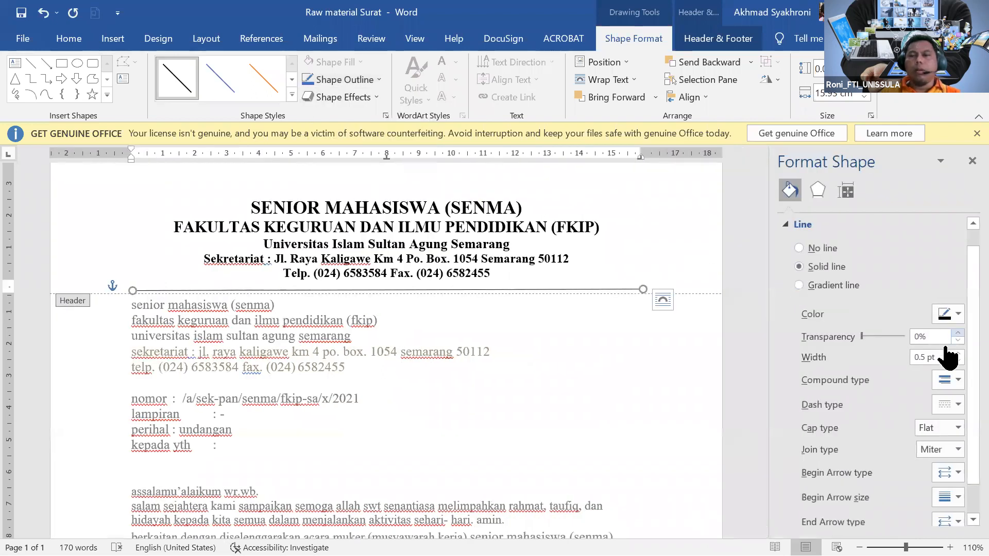
pyautogui.click(948, 384)
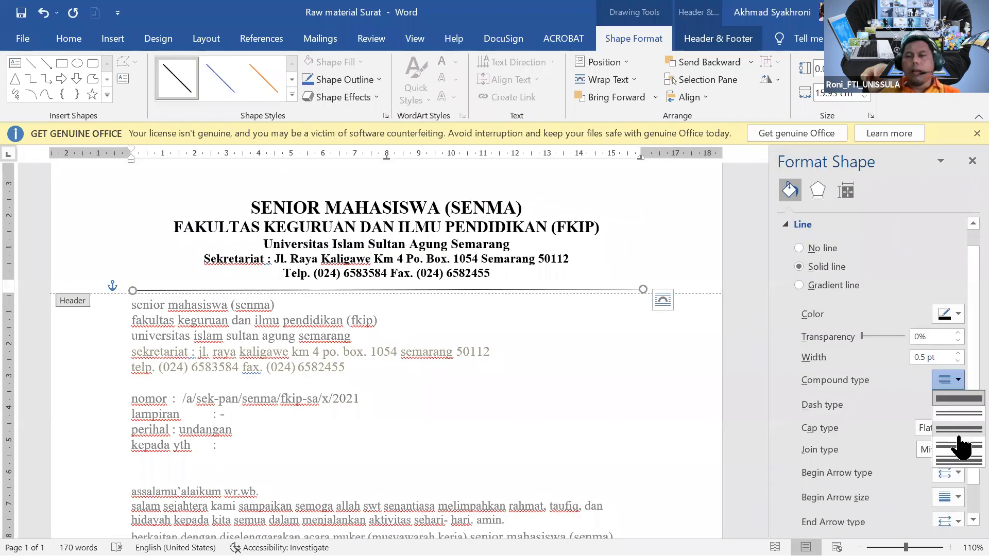
pyautogui.click(958, 443)
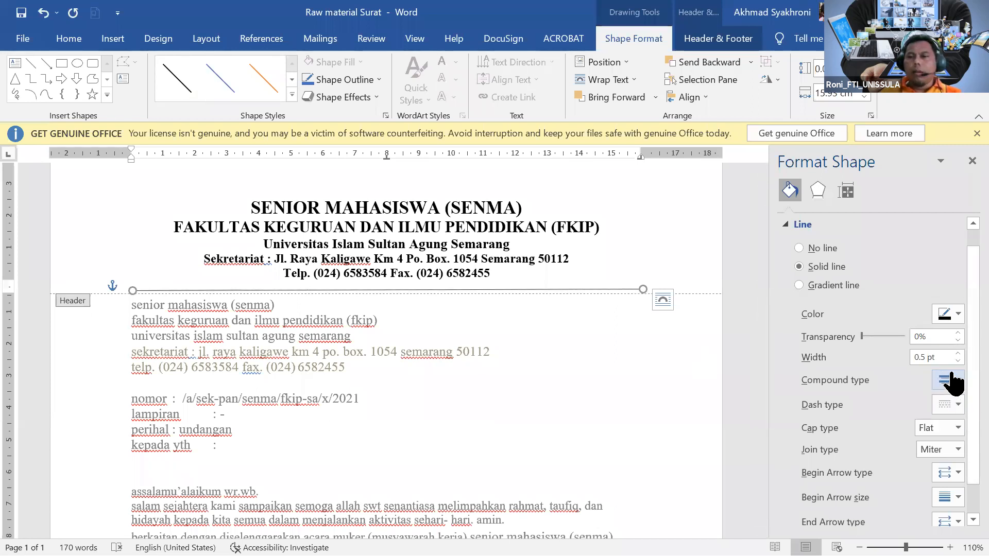
pyautogui.click(957, 353)
pyautogui.click(958, 353)
pyautogui.click(958, 353)
pyautogui.click(958, 353)
pyautogui.click(958, 353)
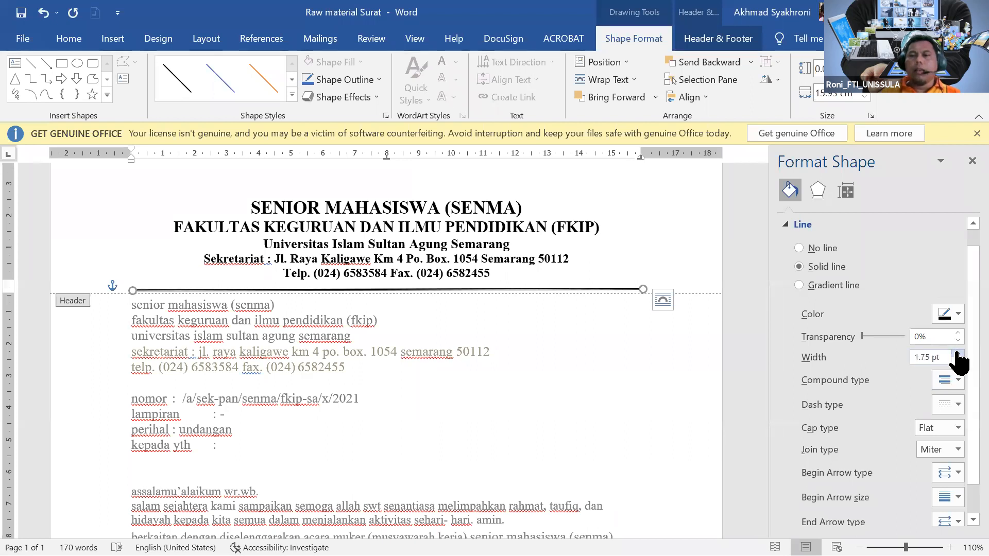
pyautogui.scroll(-1, 953, 428)
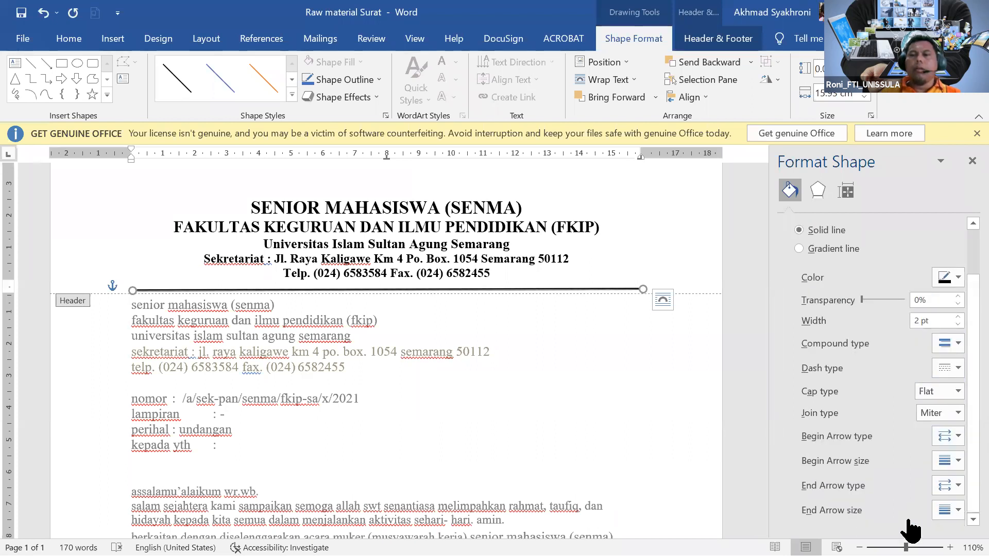
pyautogui.click(971, 161)
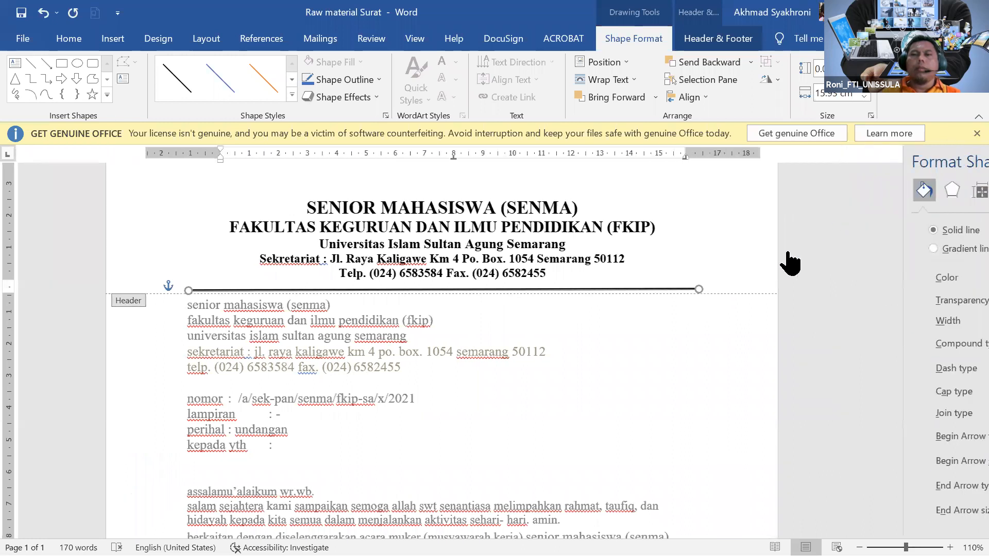
pyautogui.click(642, 309)
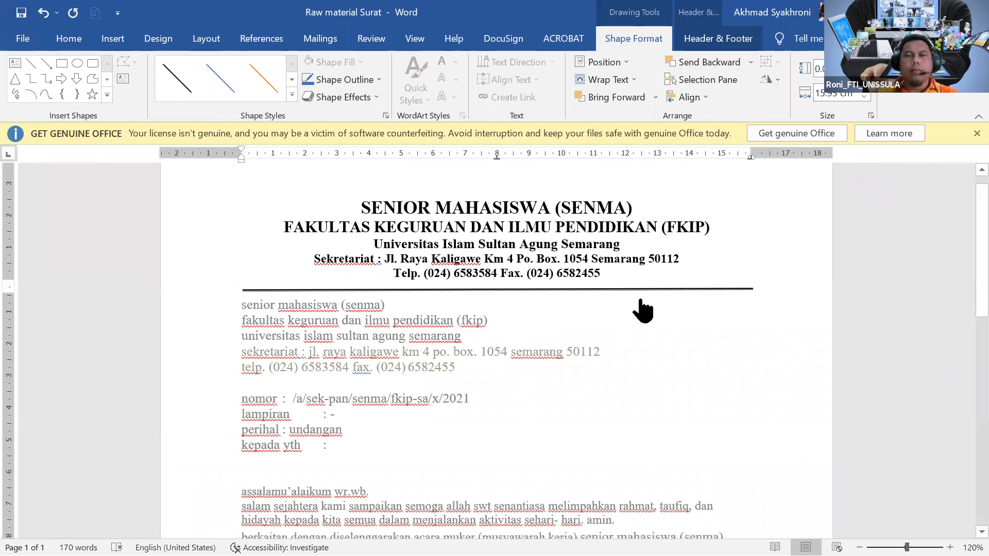
# Set the header's double rule weight to 4½ pt and return to the document text.
pyautogui.scroll(4, 642, 309)
pyautogui.scroll(10, 646, 307)
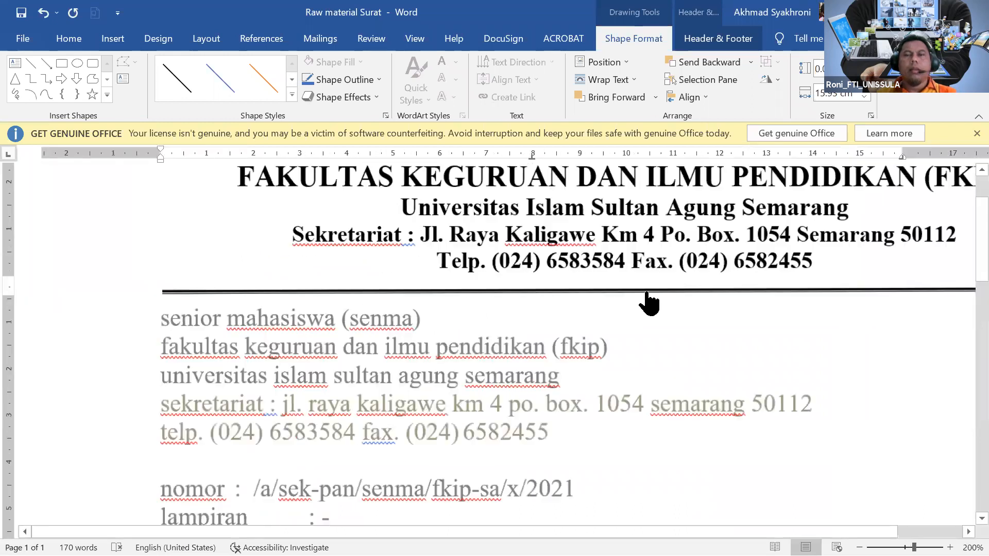
pyautogui.scroll(-3, 658, 301)
pyautogui.doubleClick(657, 291)
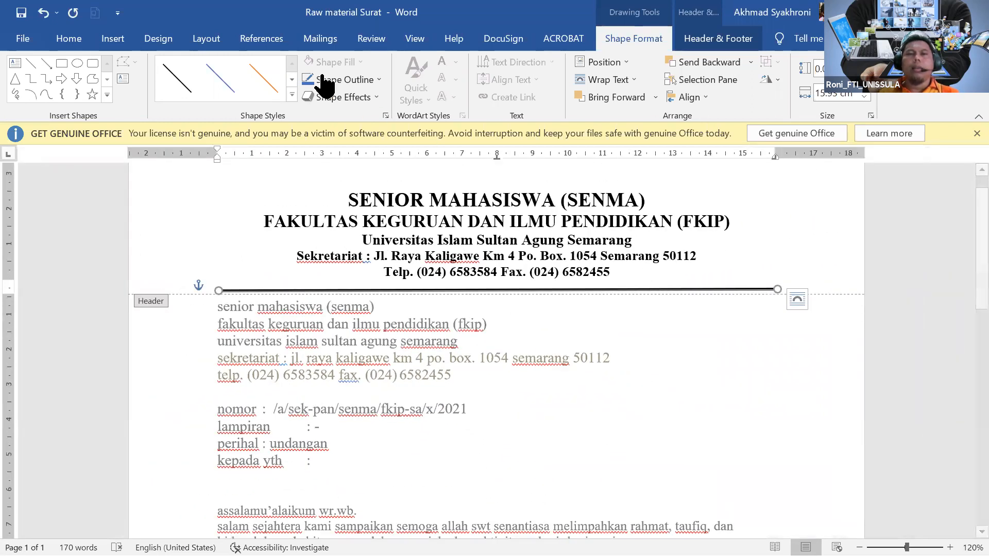
pyautogui.click(376, 81)
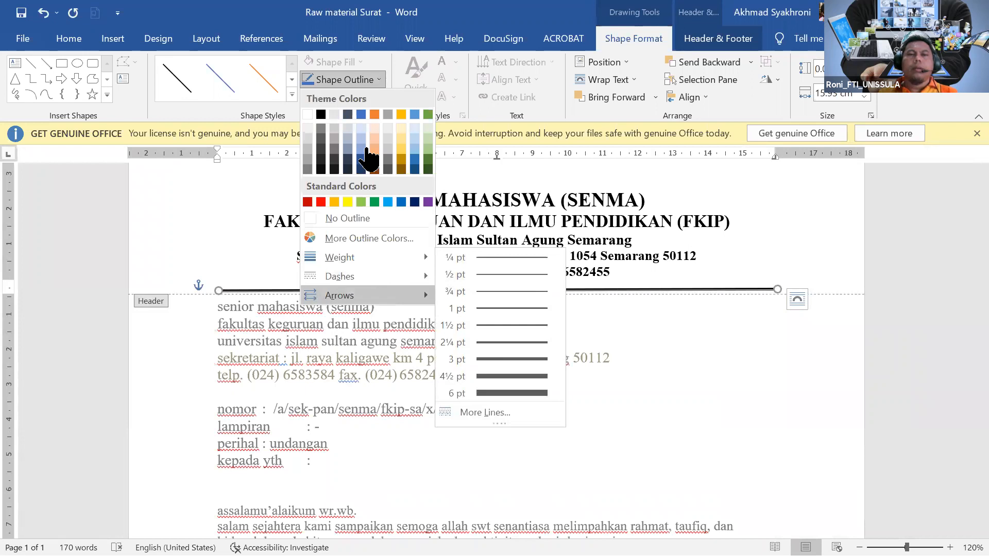
pyautogui.click(668, 293)
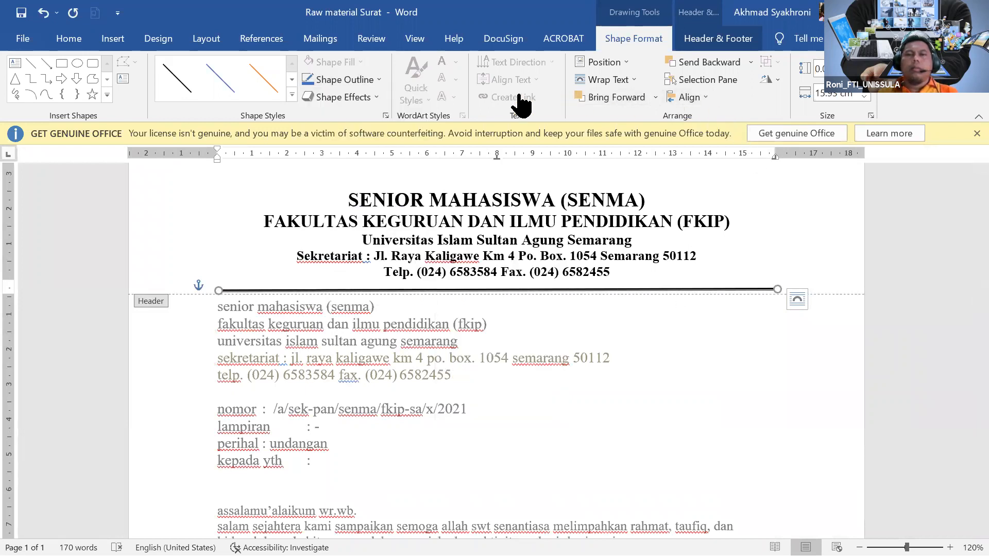
pyautogui.click(371, 80)
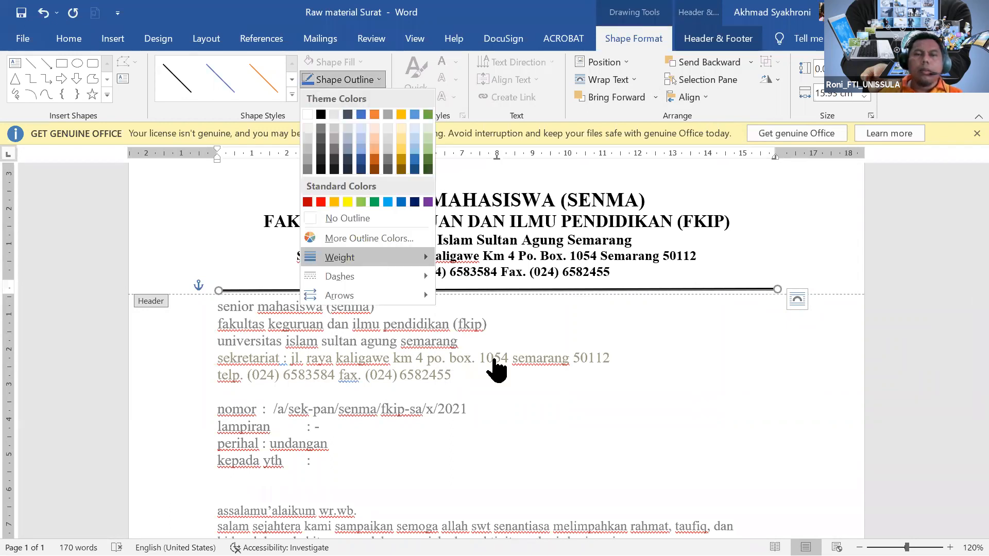
pyautogui.moveTo(376, 262)
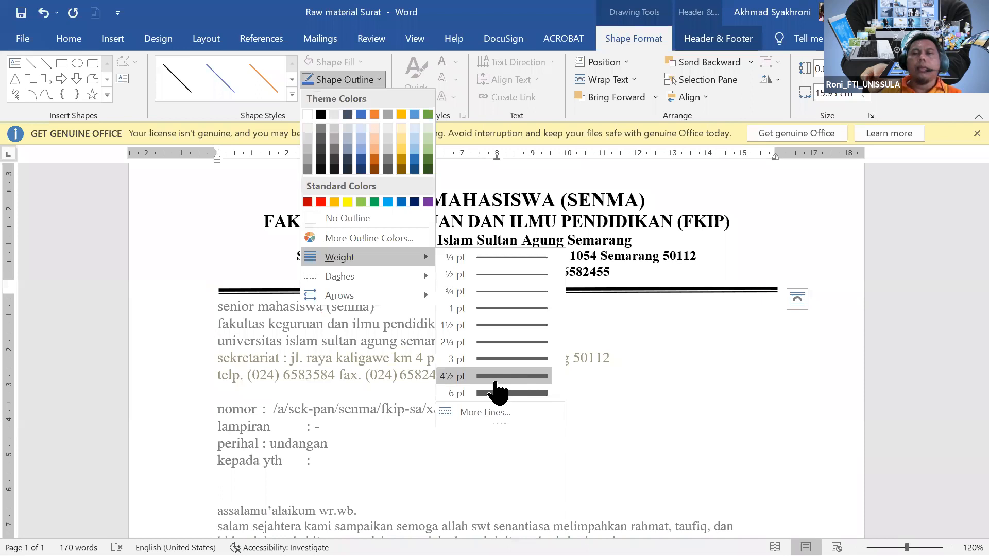
pyautogui.click(495, 381)
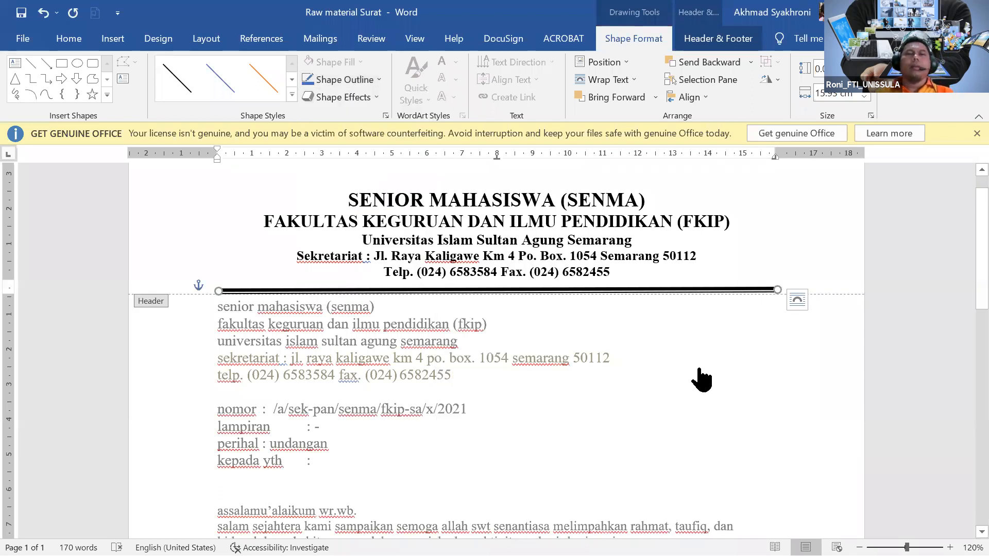
pyautogui.click(690, 376)
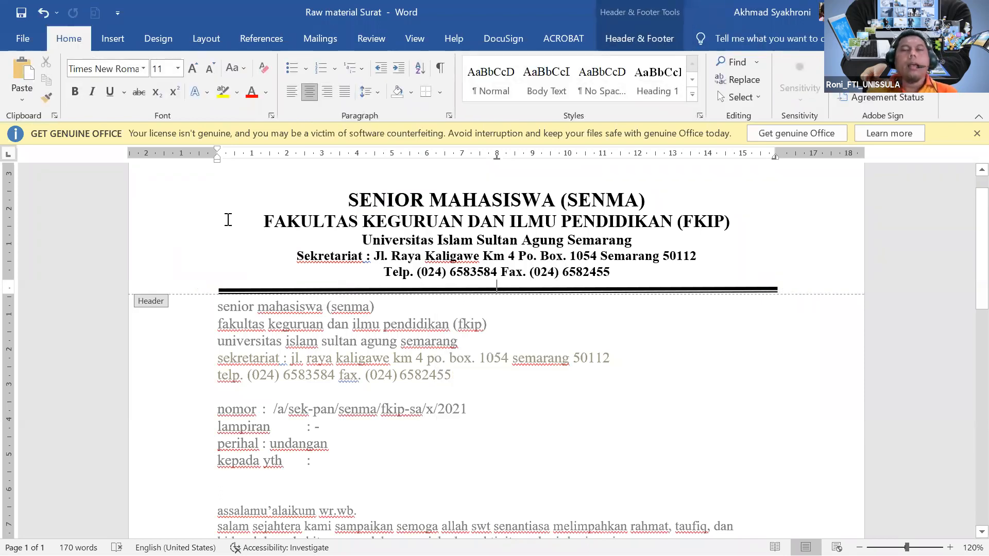
pyautogui.scroll(1, 228, 219)
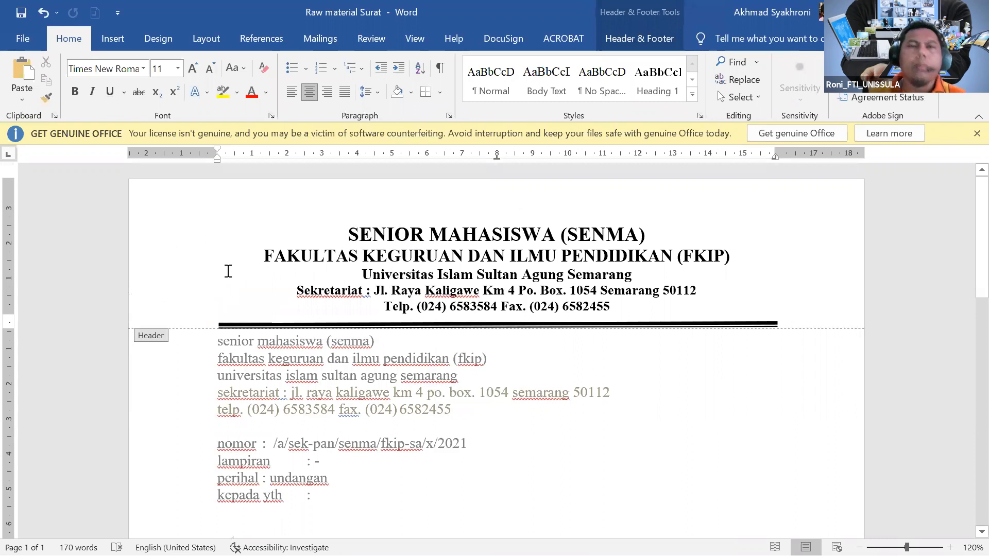
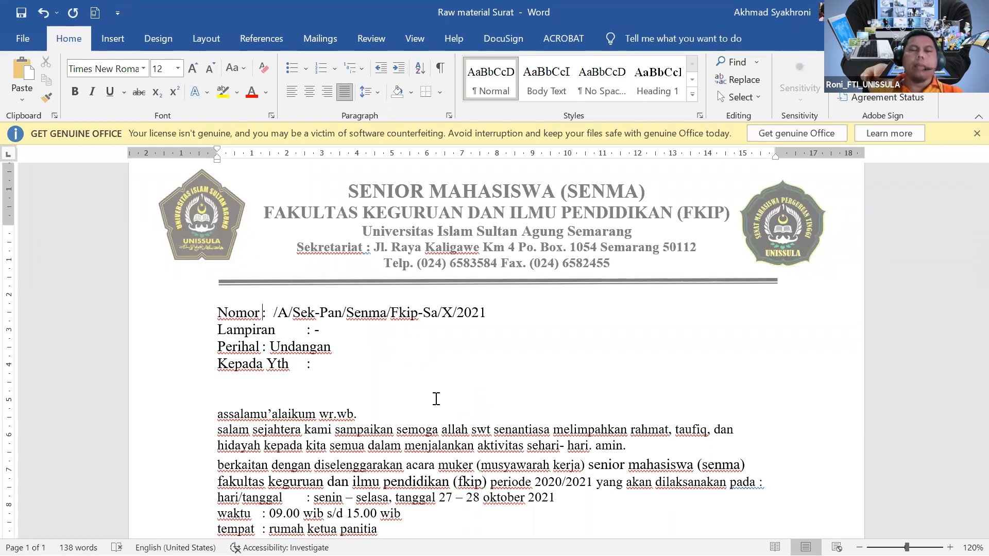
# Insert tabs after Nomor and Perihal so their colons align with Lampiran and Kepada Yth.
pyautogui.press('Tab')
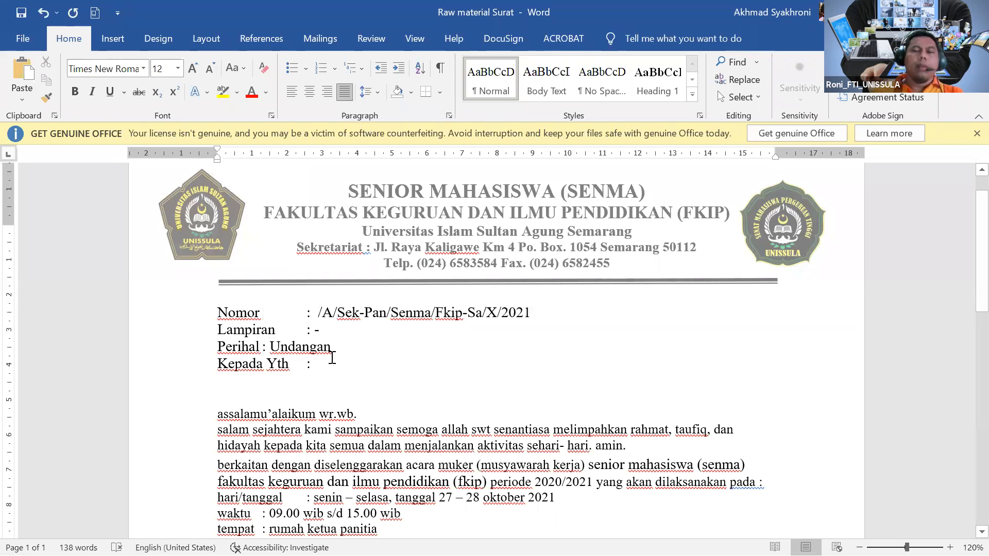
pyautogui.press('Tab')
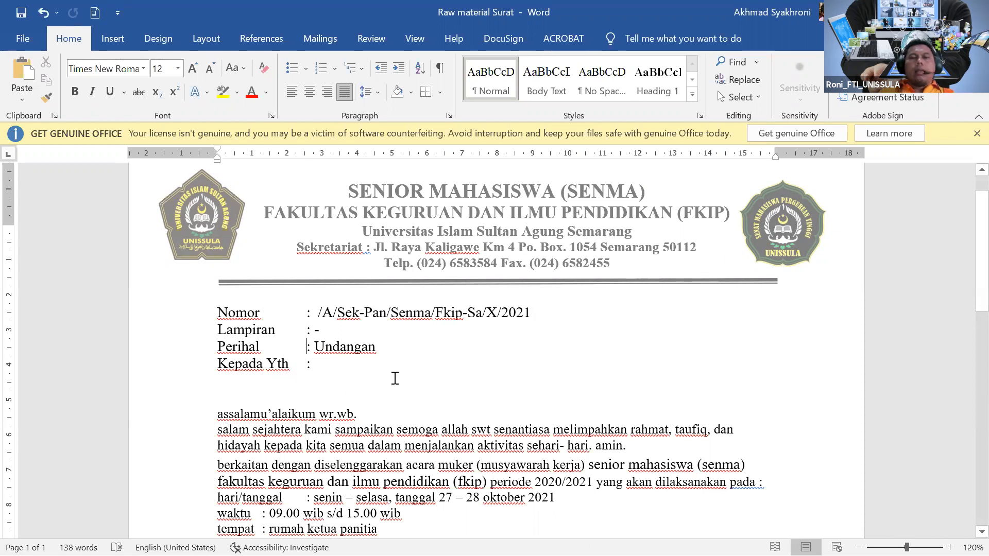
pyautogui.scroll(-2, 395, 379)
pyautogui.scroll(-3, 395, 378)
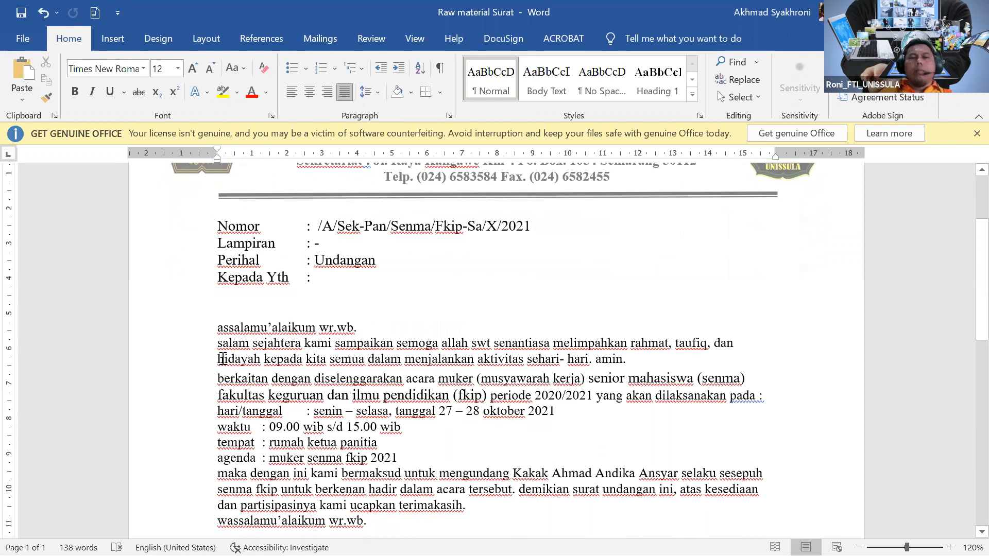
# Justify the letter body from the greeting to the signature lines and Capitalize Each Word.
pyautogui.moveTo(216, 324); pyautogui.dragTo(670, 492)
pyautogui.moveTo(504, 440); pyautogui.dragTo(320, 473)
pyautogui.click(344, 93)
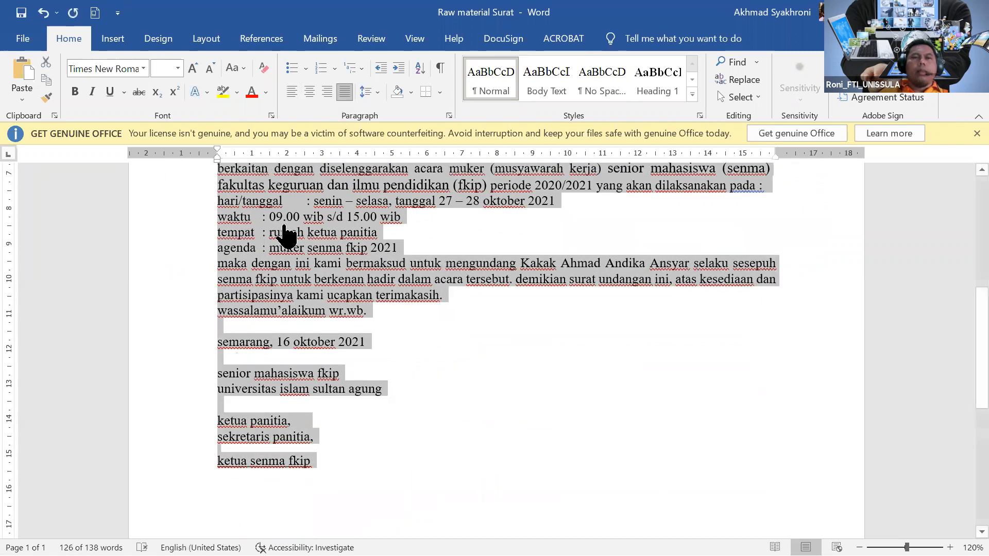
pyautogui.scroll(5, 286, 234)
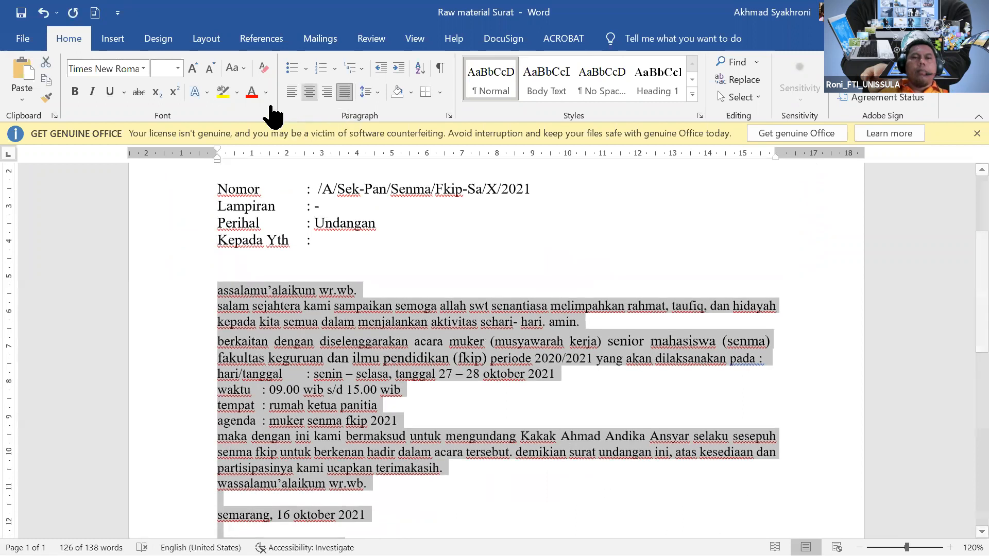
pyautogui.click(242, 72)
pyautogui.click(278, 144)
pyautogui.click(372, 307)
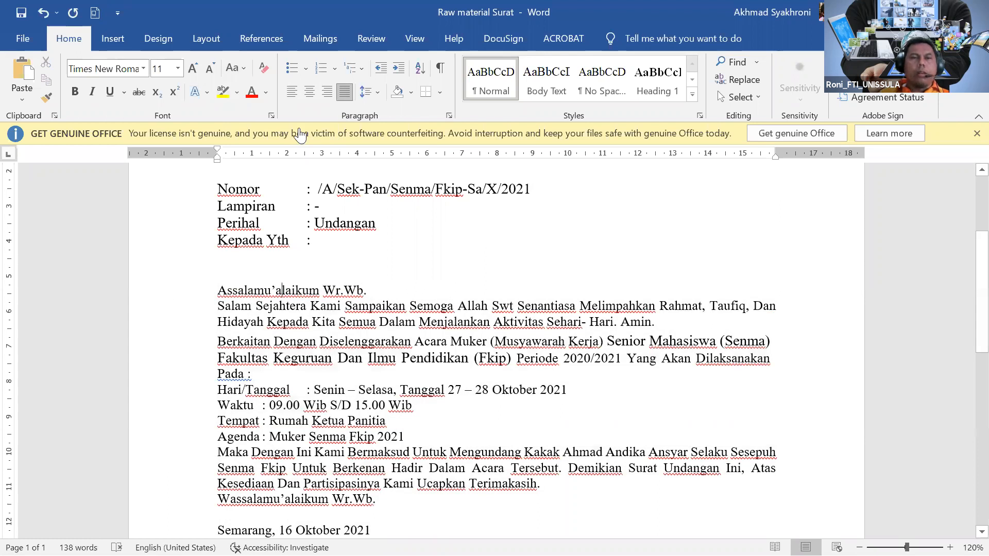
# Italicize the Assalamu'alaikum Wr.Wb. greeting and Wassalamu'alaikum Wr.Wb. closing lines.
pyautogui.click(164, 291)
pyautogui.click(93, 92)
pyautogui.scroll(-5, 206, 345)
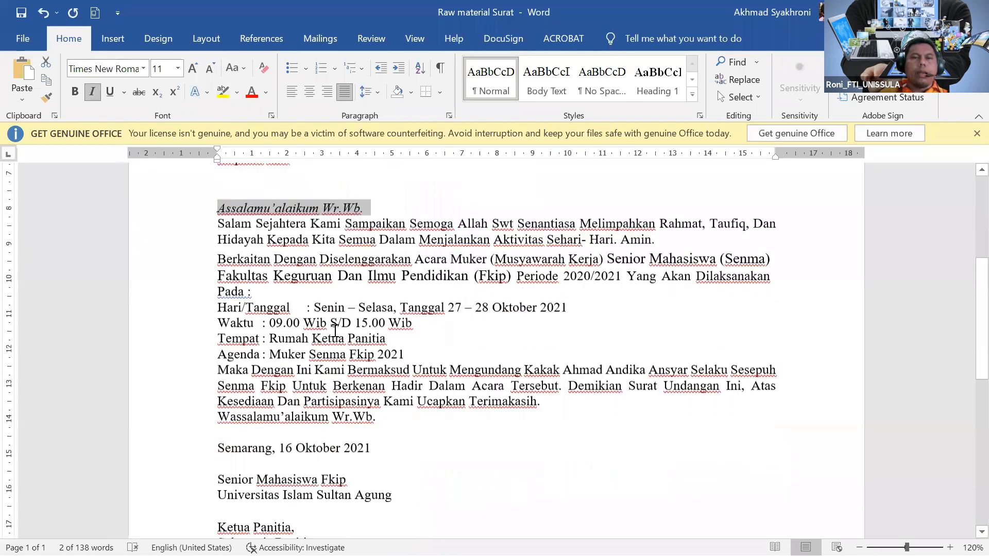
pyautogui.click(201, 326)
pyautogui.click(93, 92)
pyautogui.scroll(1, 355, 313)
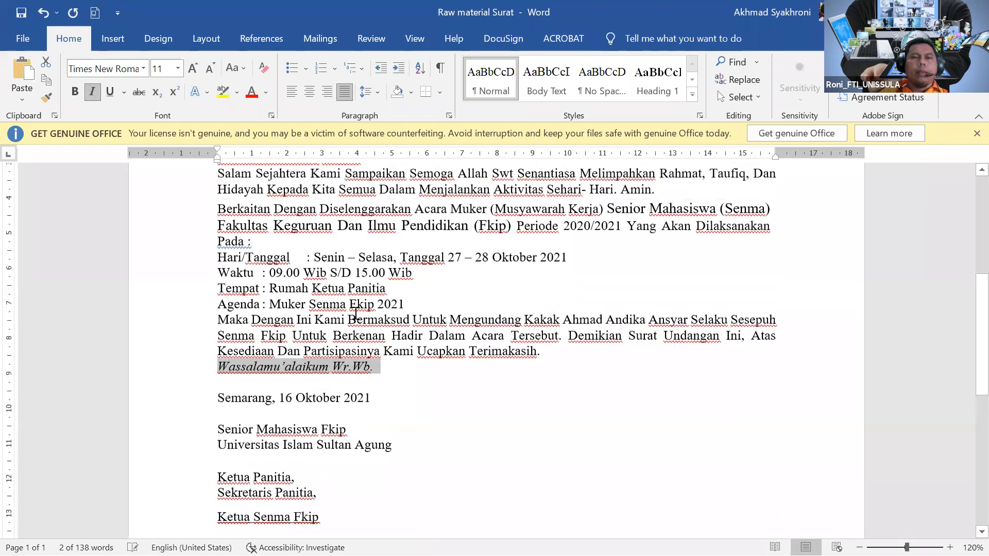
pyautogui.scroll(4, 355, 312)
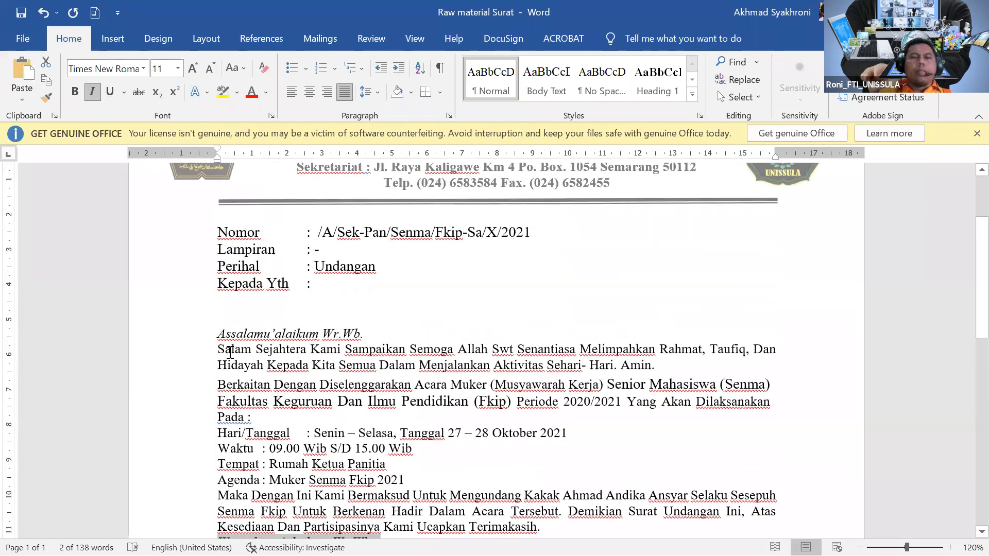
# Convert the paragraphs from Salam through Terimakasih to Sentence case.
pyautogui.moveTo(218, 349); pyautogui.dragTo(544, 467)
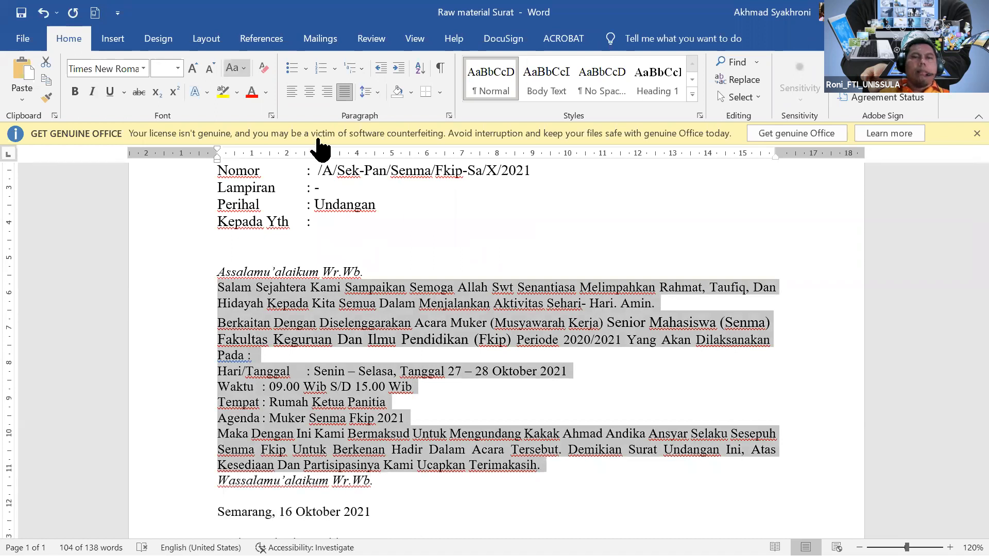
pyautogui.click(232, 67)
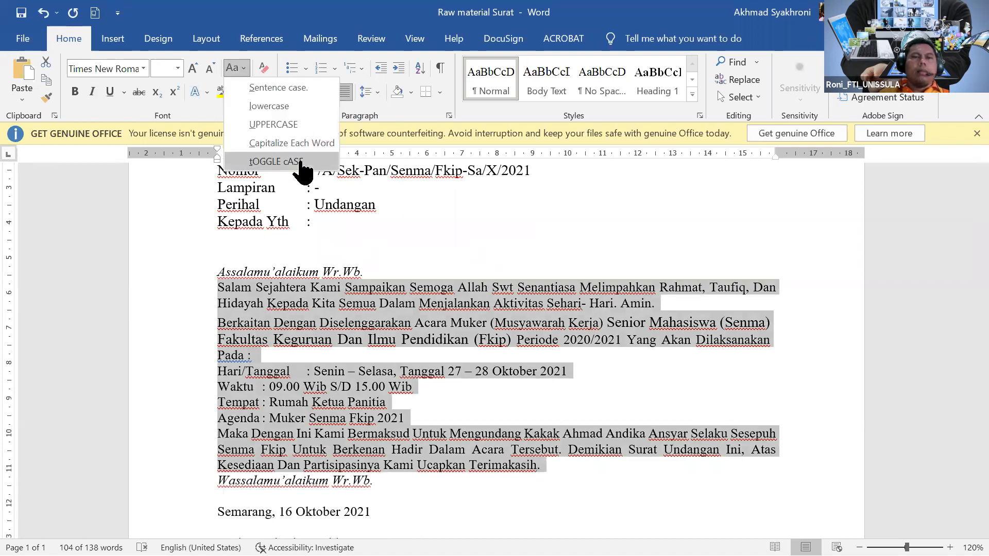
pyautogui.click(281, 89)
pyautogui.click(410, 322)
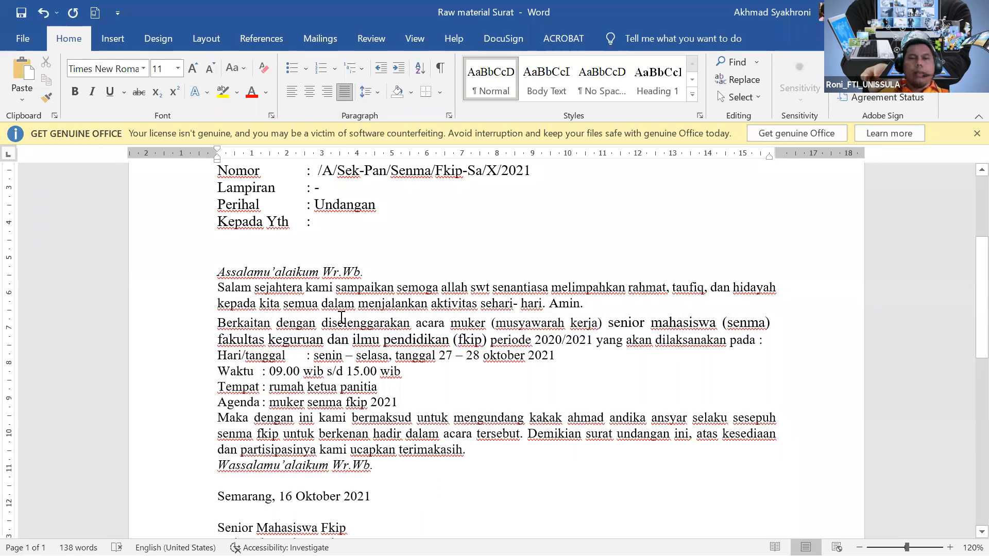
pyautogui.scroll(3, 306, 319)
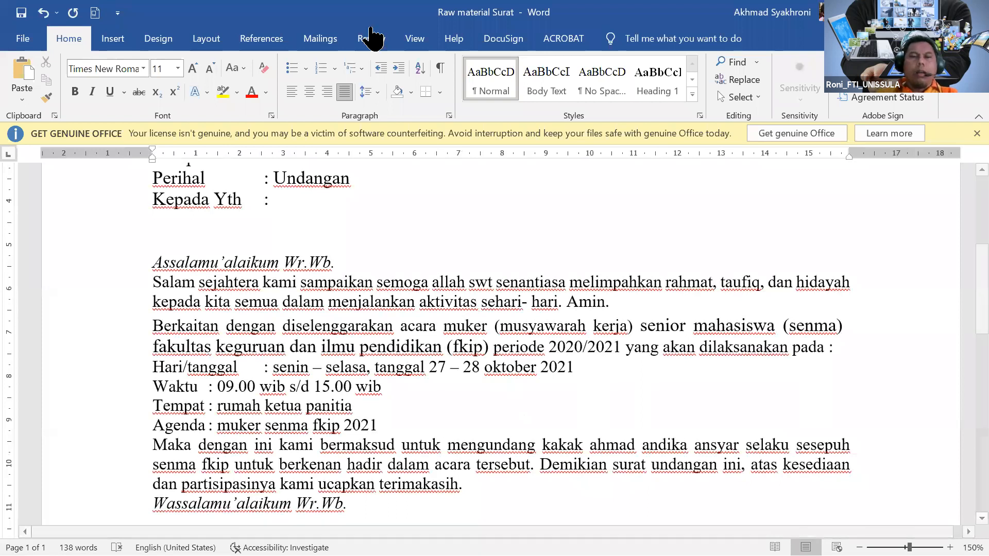
# Capitalize Allah and change swt to uppercase SWT.
pyautogui.press('BackSpace')
pyautogui.write('A')
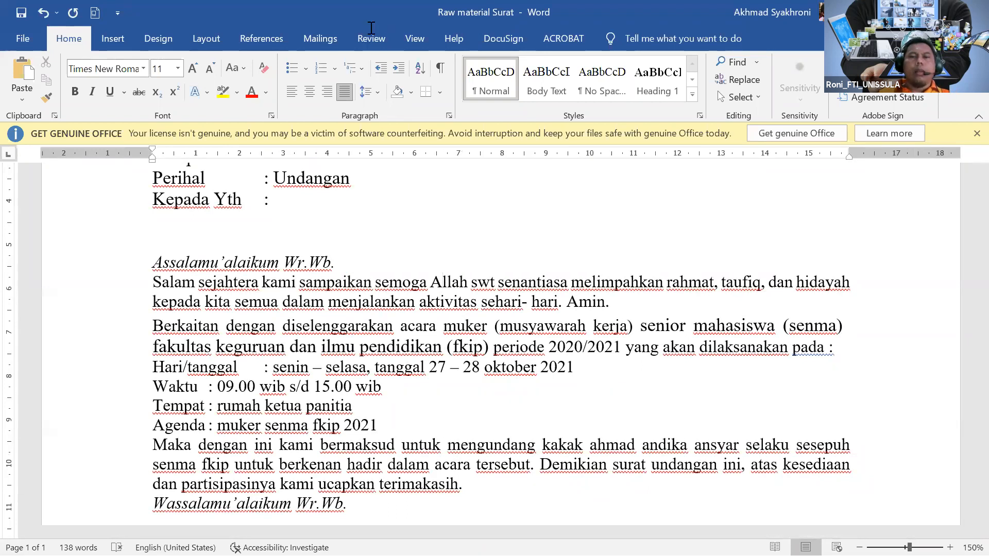
pyautogui.moveTo(446, 283); pyautogui.dragTo(491, 283)
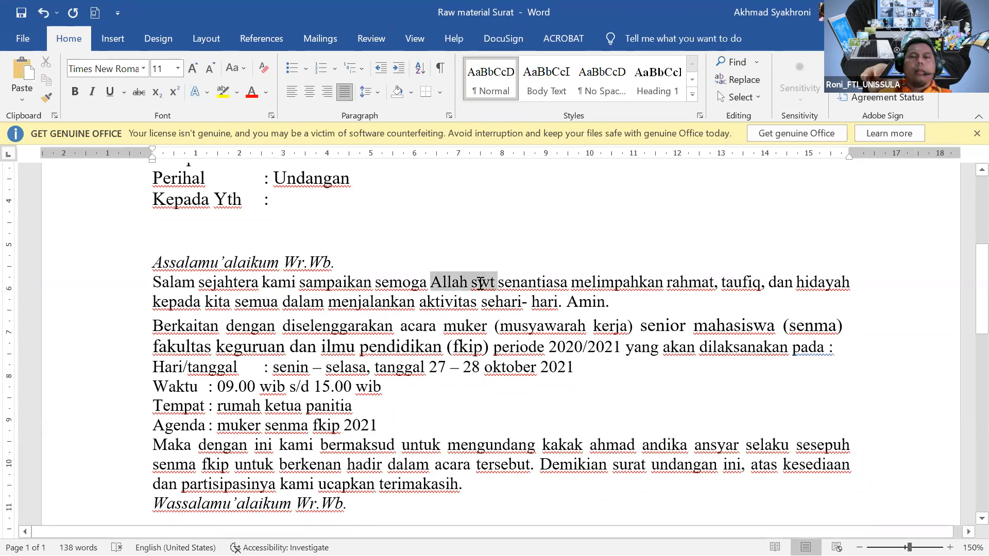
pyautogui.doubleClick(480, 283)
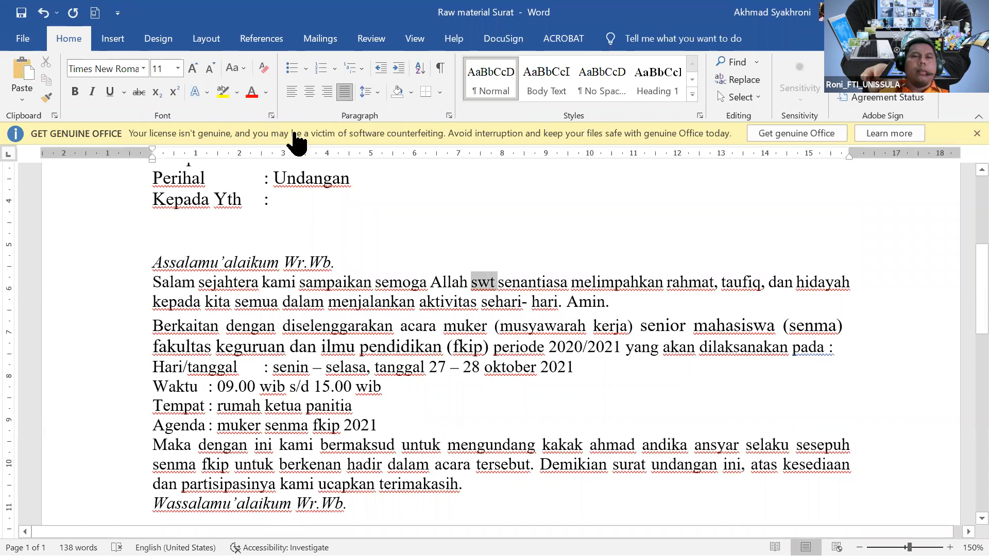
pyautogui.click(235, 68)
pyautogui.click(295, 128)
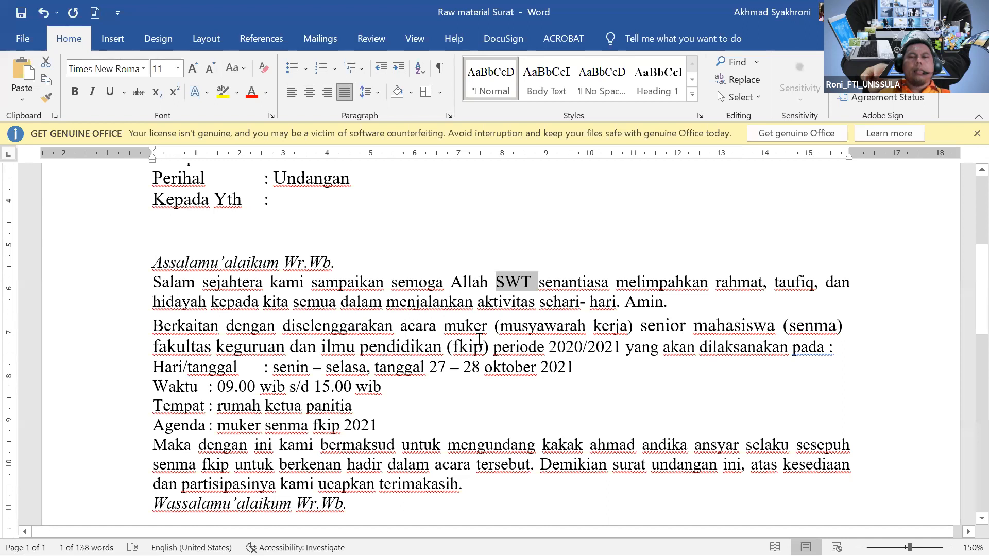
# Capitalize the first letters of Muker, Musyawarah and Kerja.
pyautogui.click(457, 324)
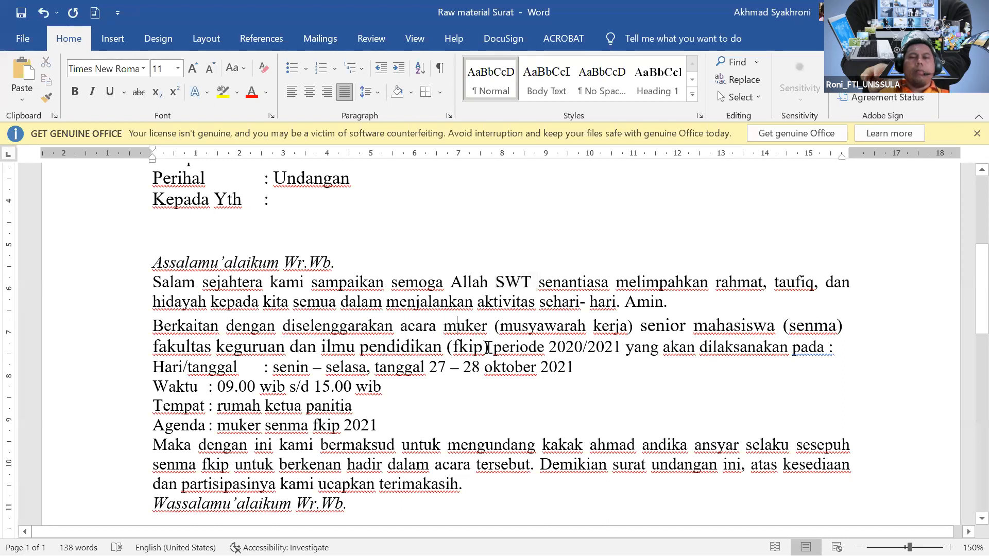
pyautogui.press('BackSpace')
pyautogui.write('M')
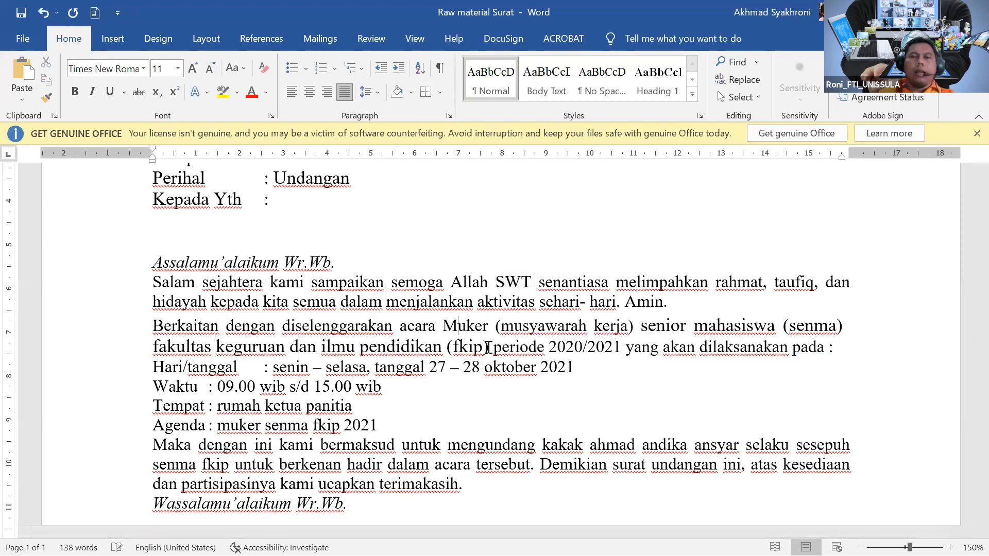
pyautogui.click(514, 323)
pyautogui.press('BackSpace')
pyautogui.write('M')
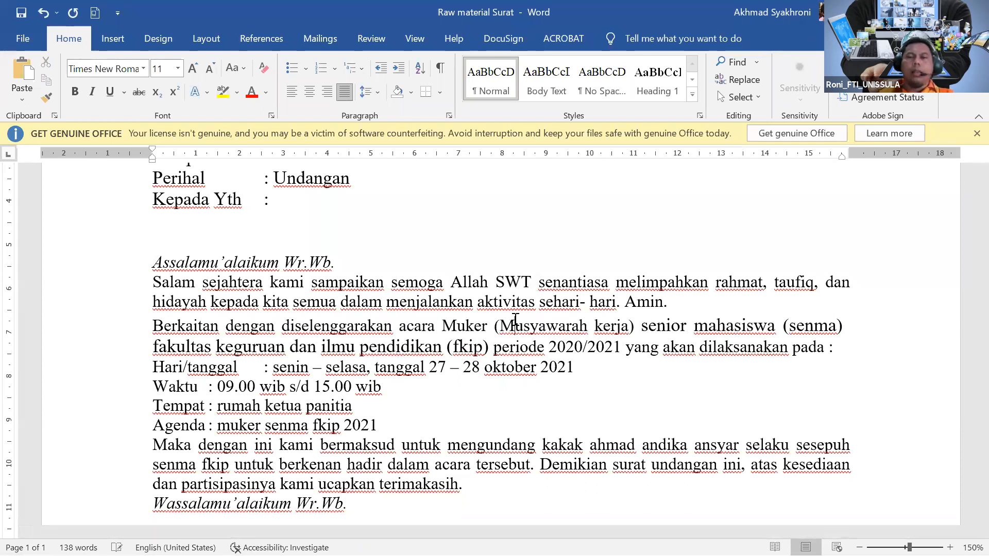
pyautogui.click(606, 326)
pyautogui.press('BackSpace')
pyautogui.write('K')
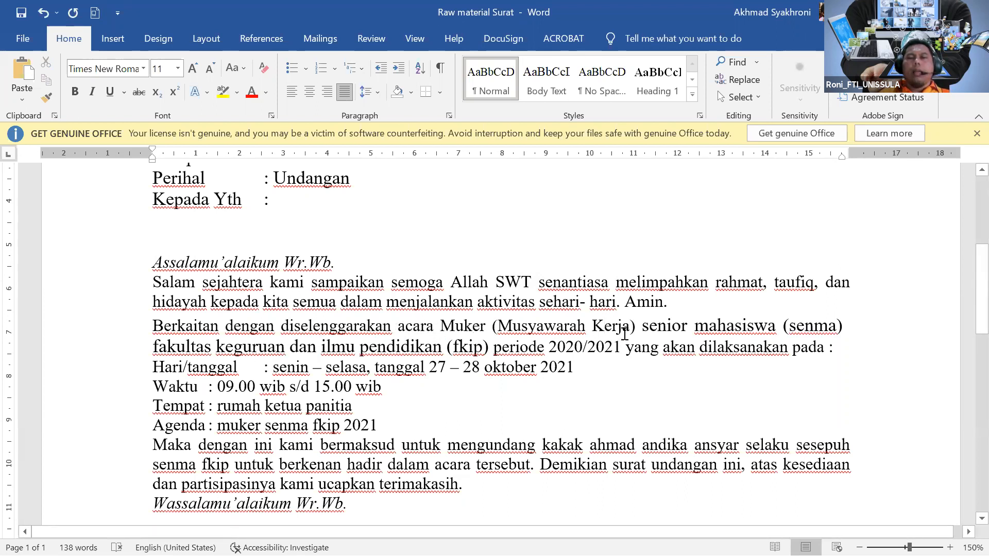
# Capitalize each word of Senior Mahasiswa and make SENMA uppercase.
pyautogui.moveTo(643, 325); pyautogui.dragTo(775, 329)
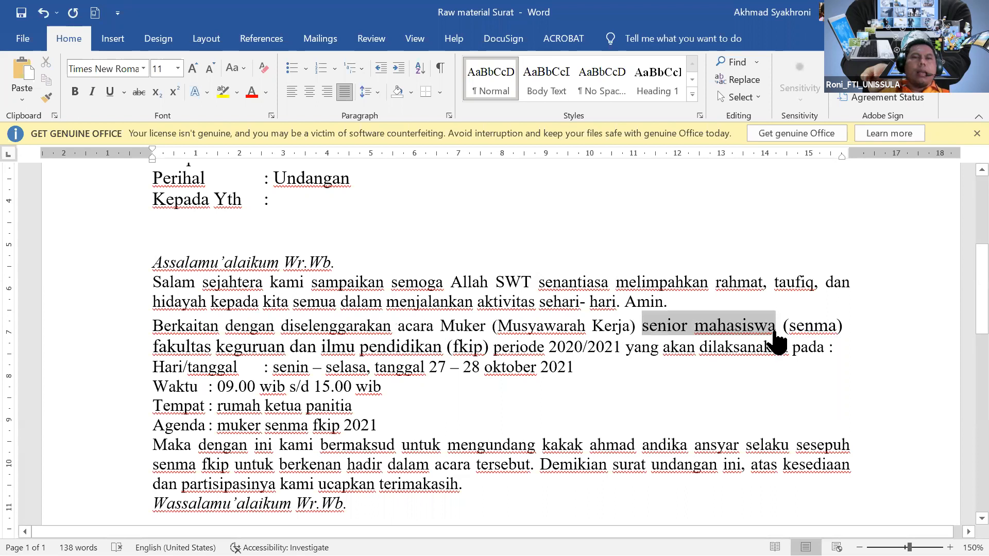
pyautogui.click(236, 68)
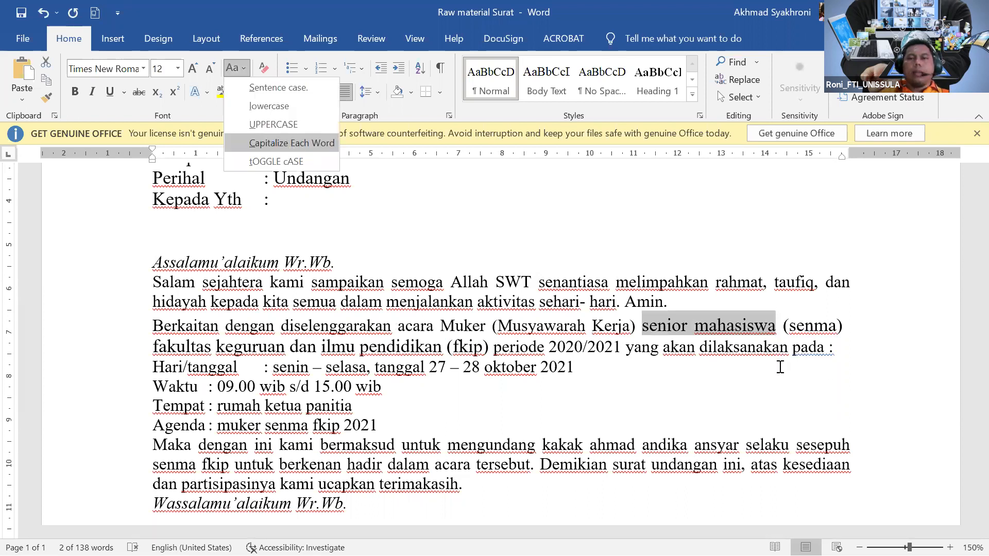
pyautogui.click(280, 140)
pyautogui.moveTo(790, 326); pyautogui.dragTo(835, 329)
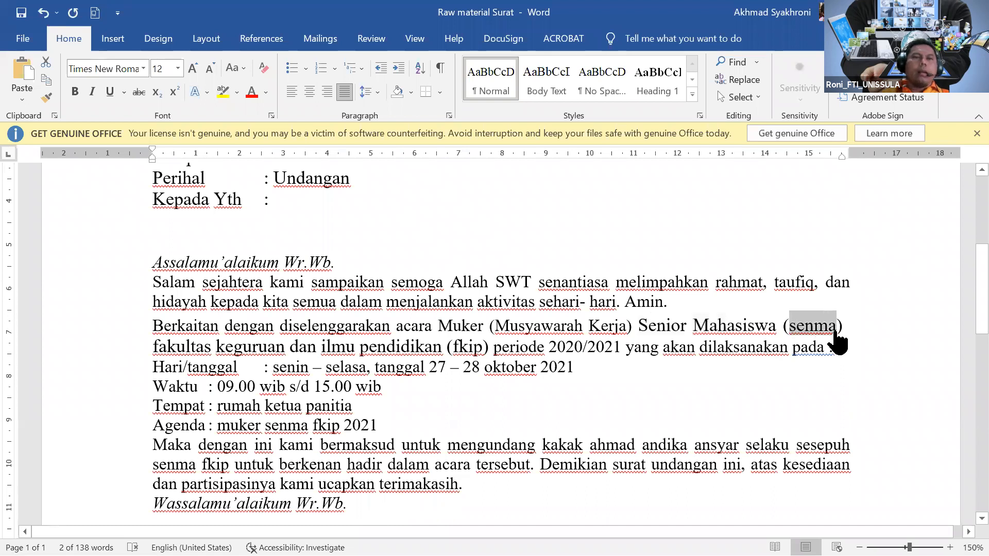
pyautogui.click(241, 71)
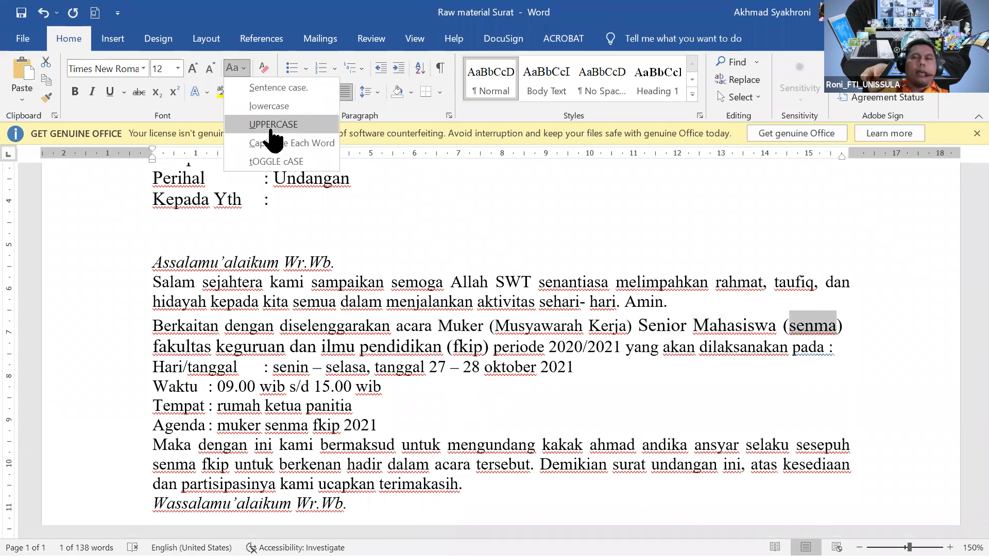
pyautogui.click(268, 126)
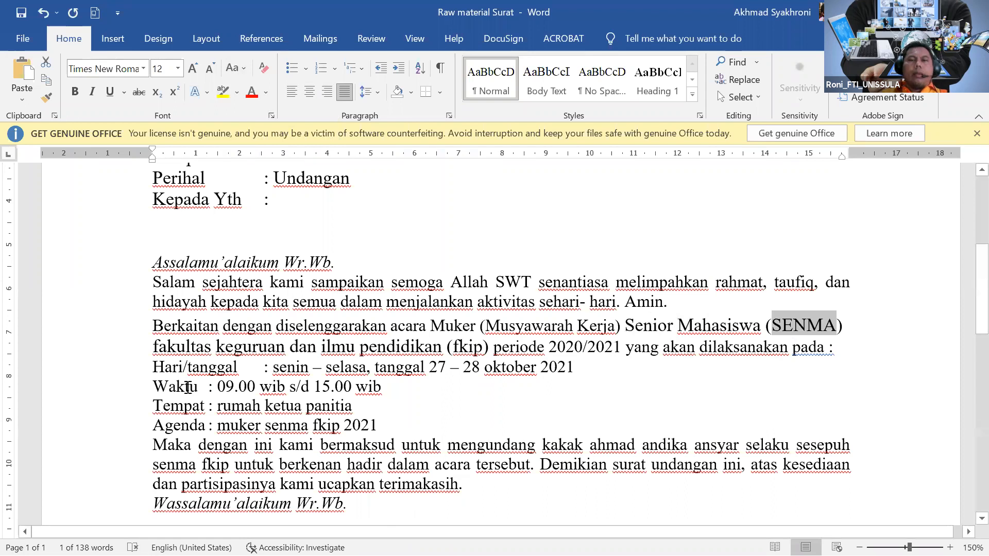
# Capitalize each word of the faculty name, make FKIP uppercase, and insert 'isnyaallah' before dilaksanakan.
pyautogui.moveTo(155, 348); pyautogui.dragTo(442, 346)
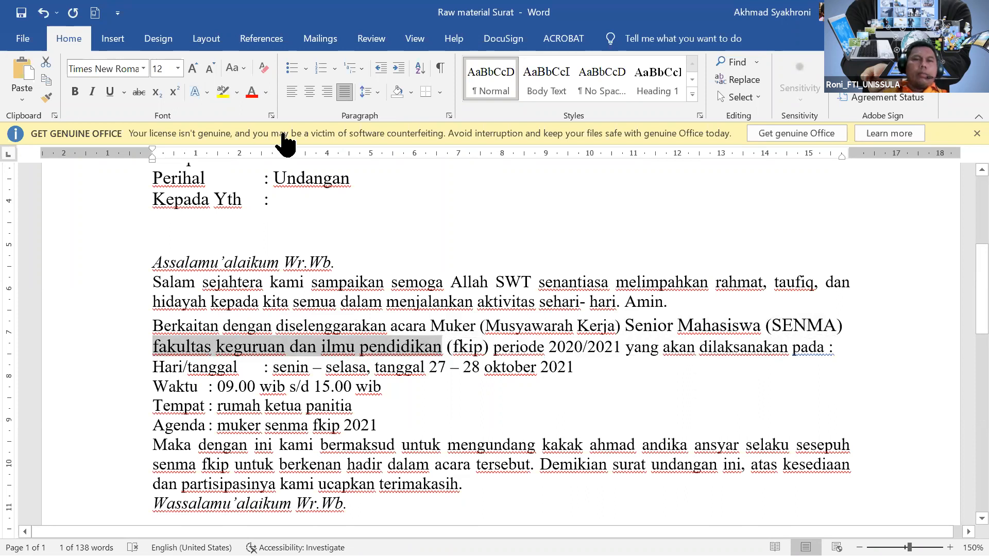
pyautogui.hotkey('ctrl', 'shift', 'a')
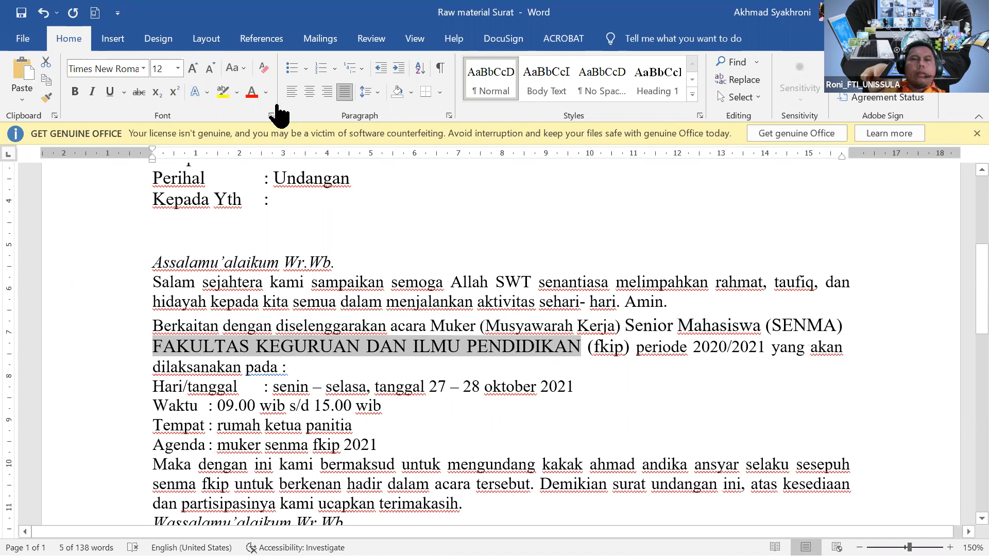
pyautogui.click(233, 68)
pyautogui.click(268, 146)
pyautogui.moveTo(469, 346); pyautogui.dragTo(498, 347)
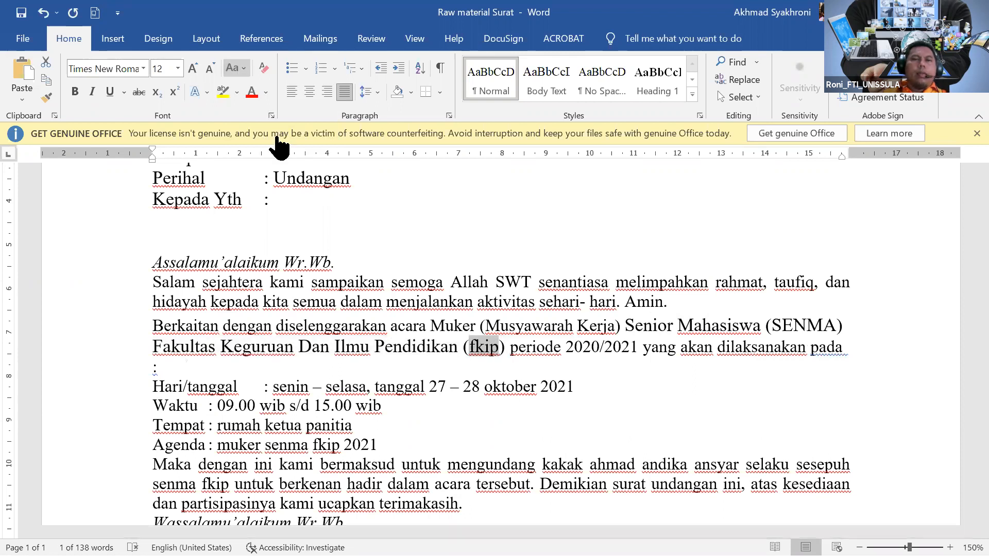
pyautogui.click(232, 68)
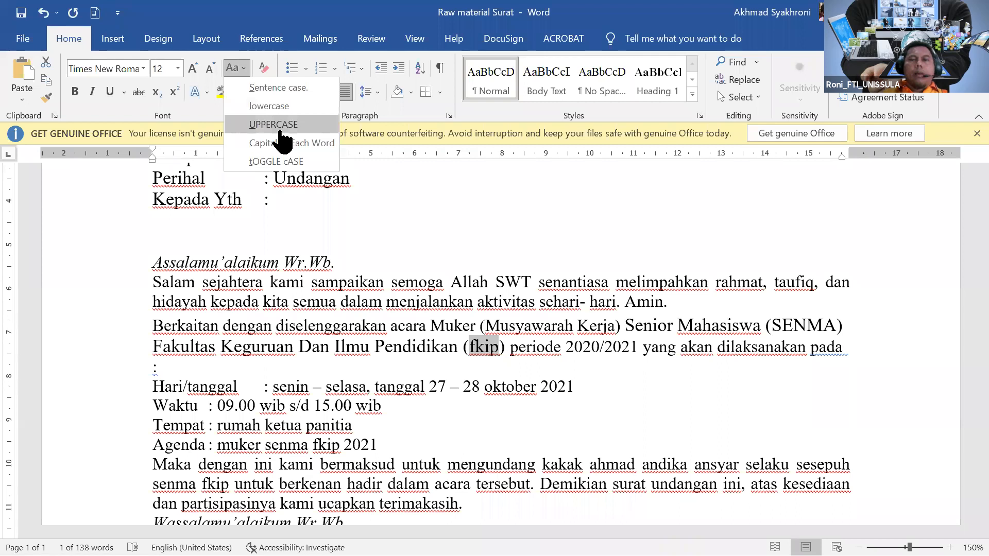
pyautogui.click(278, 125)
pyautogui.click(582, 367)
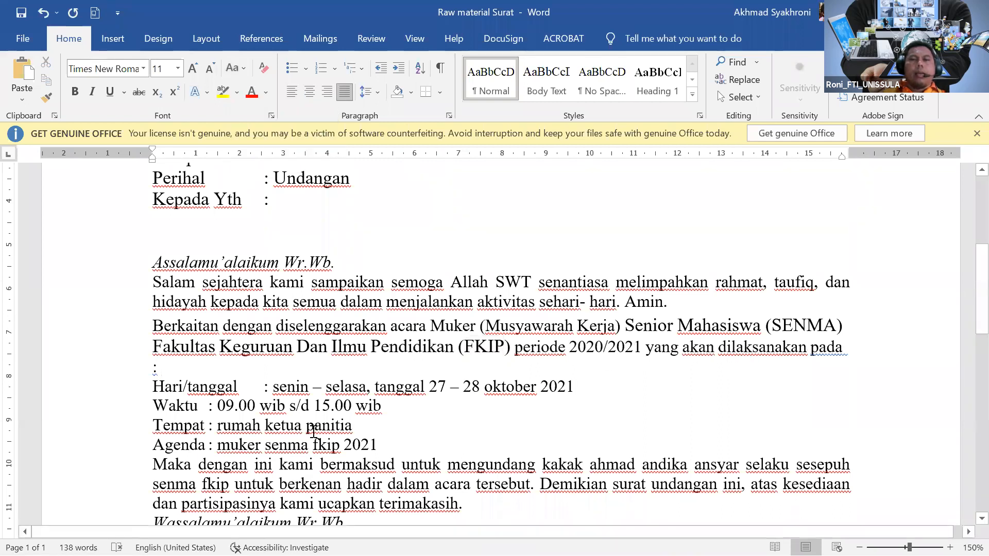
pyautogui.click(723, 349)
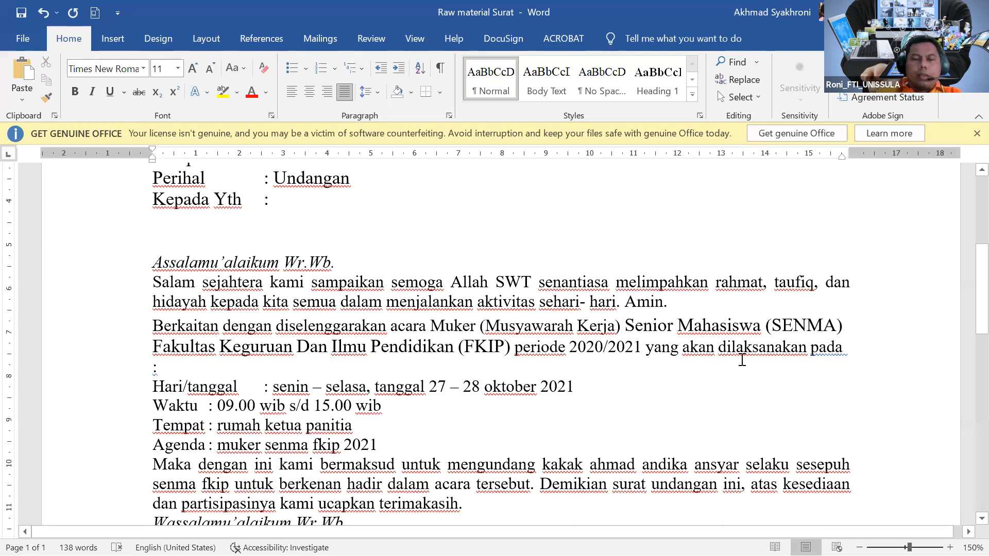
pyautogui.write('isnya')
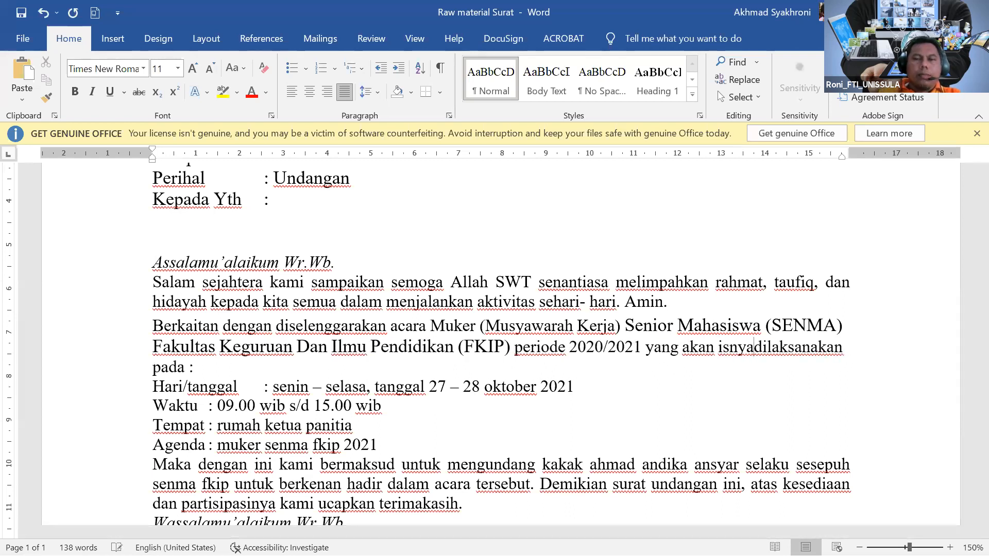
pyautogui.write('allah')
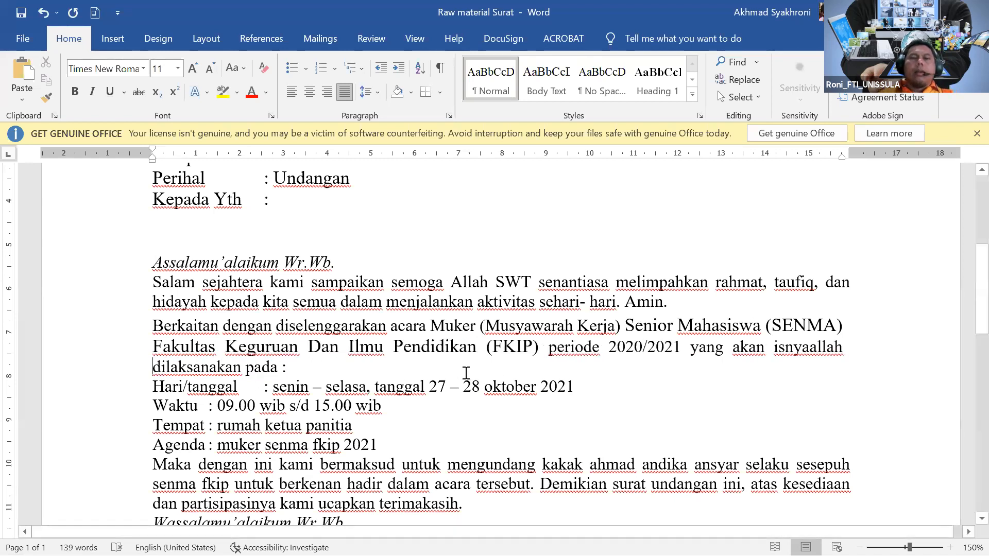
# Indent the Hari/tanggal, Waktu, Tempat and Agenda lines using the ruler indent marker.
pyautogui.scroll(-1, 463, 360)
pyautogui.moveTo(154, 331); pyautogui.dragTo(370, 389)
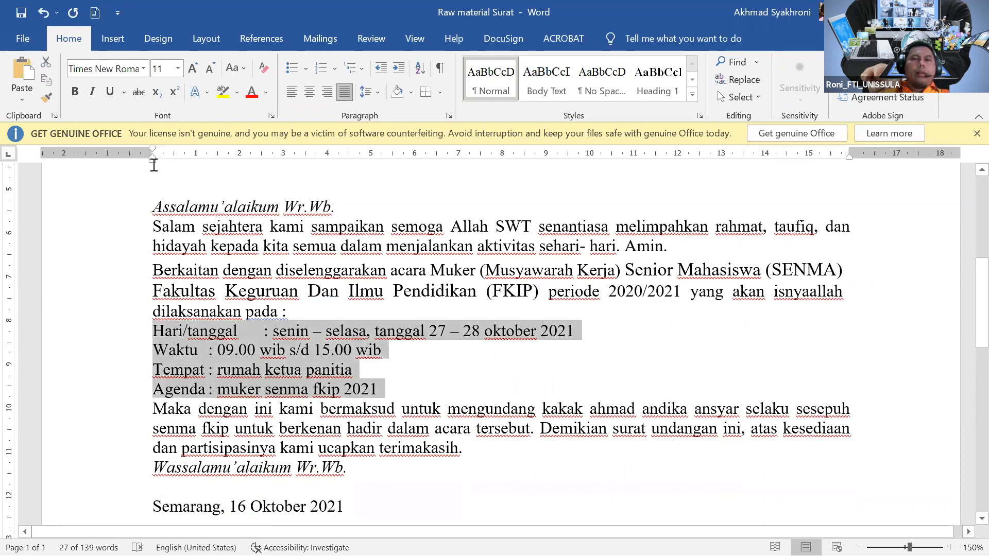
pyautogui.moveTo(152, 161); pyautogui.dragTo(196, 170)
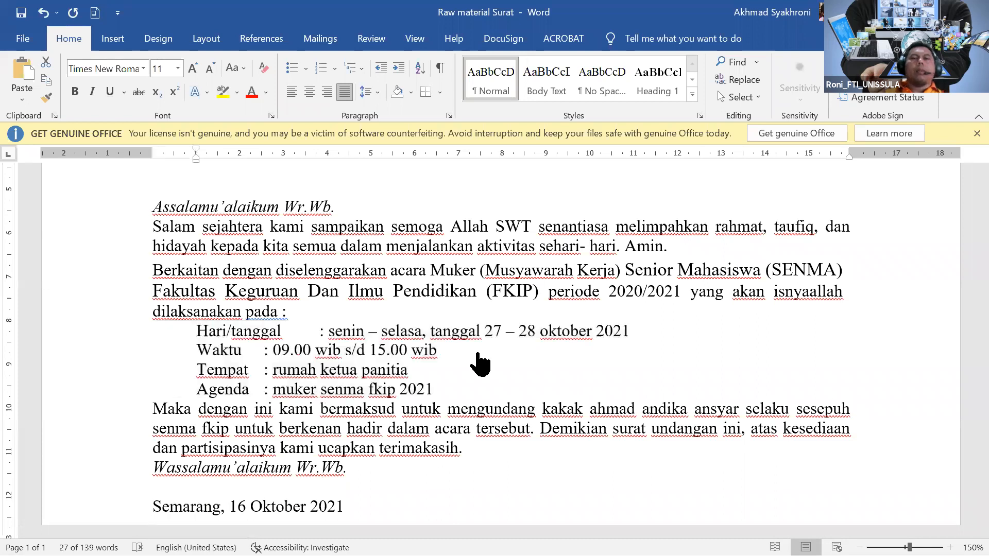
pyautogui.click(470, 357)
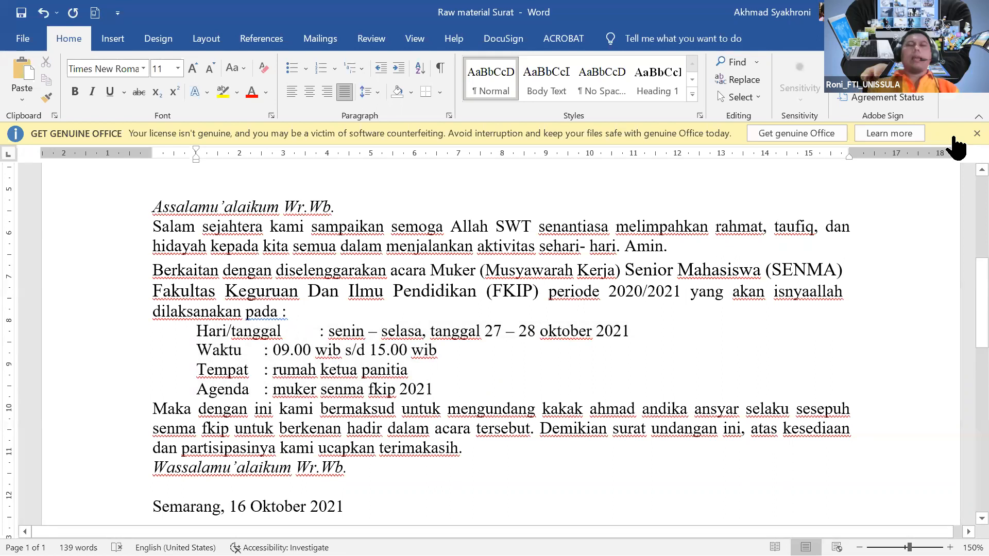
# Capitalize Senin and Selasa in the Hari/tanggal line.
pyautogui.click(321, 332)
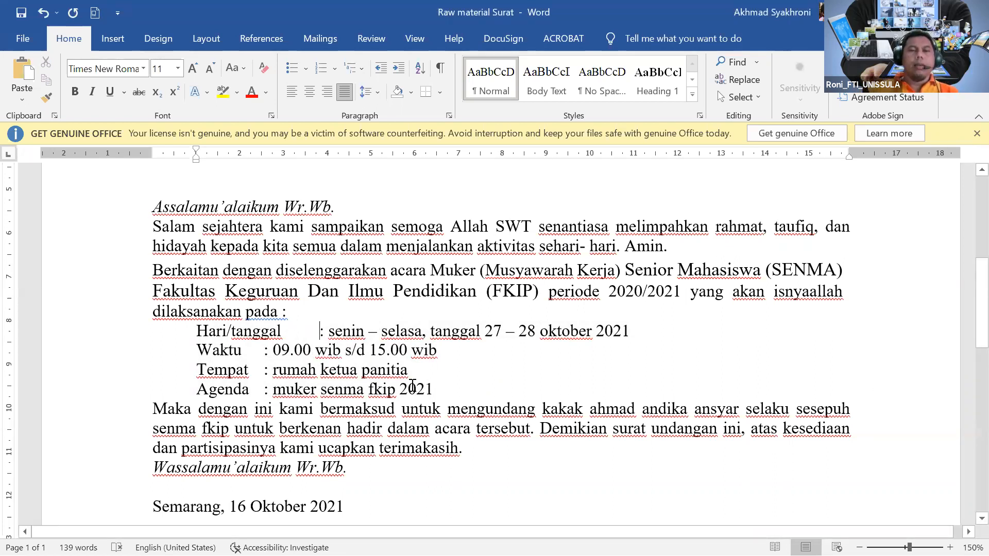
pyautogui.click(336, 330)
pyautogui.press('BackSpace')
pyautogui.write('S')
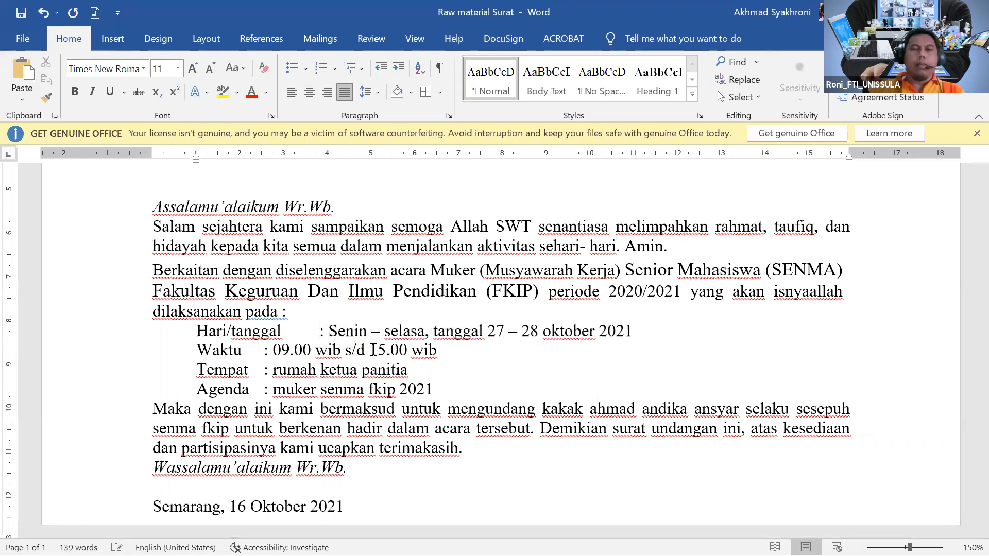
pyautogui.click(391, 332)
pyautogui.press('BackSpace')
pyautogui.write('S')
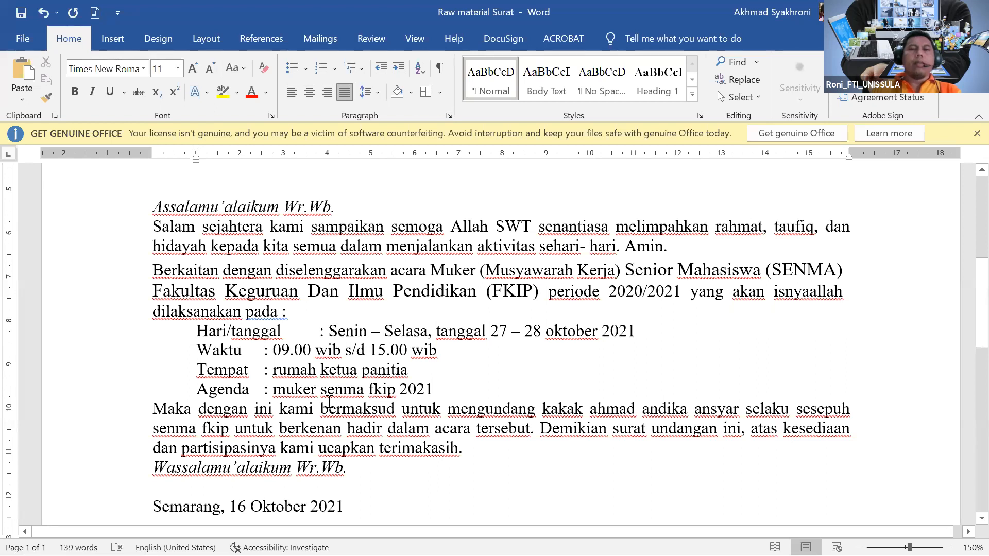
# Add tabs before the Waktu, Tempat and Agenda colons so all four colons line up.
pyautogui.press('Tab')
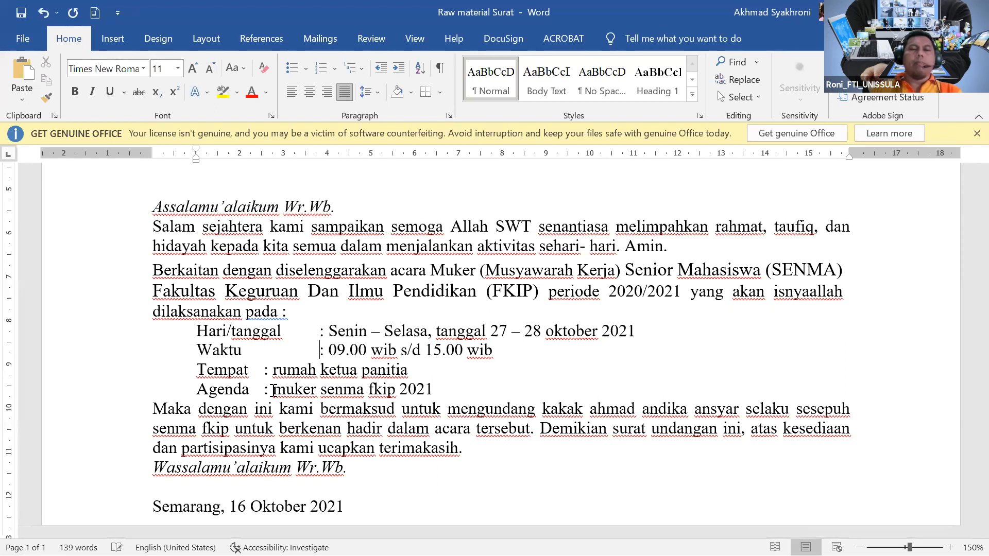
pyautogui.click(262, 377)
pyautogui.press('Tab')
pyautogui.click(266, 388)
pyautogui.press('Tab')
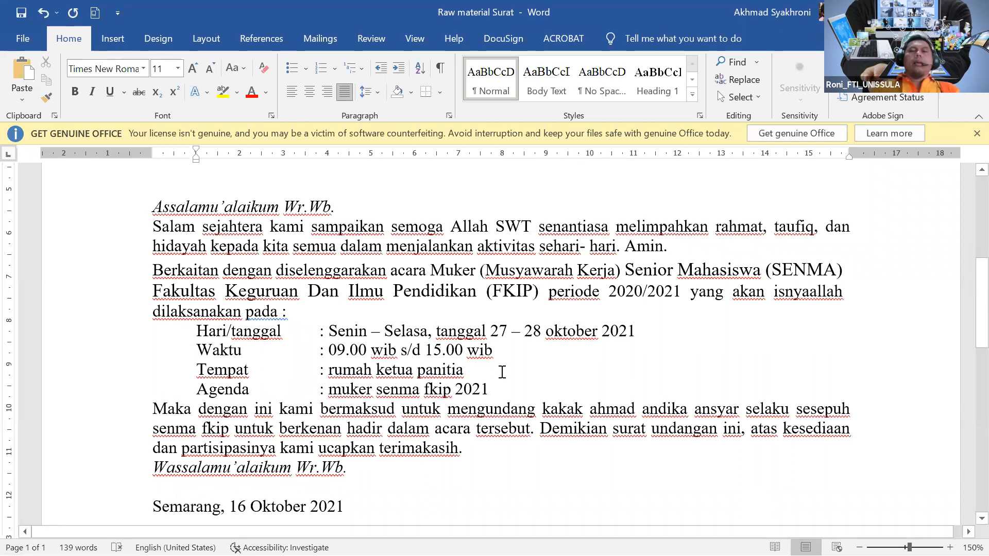
pyautogui.scroll(-3, 502, 372)
pyautogui.scroll(-1, 497, 373)
pyautogui.scroll(5, 427, 384)
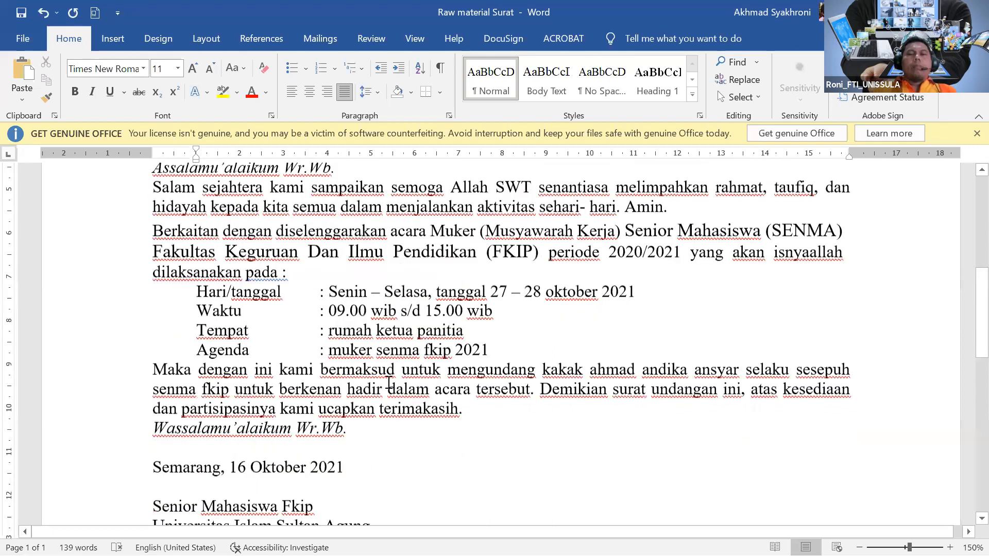
pyautogui.scroll(1, 389, 383)
pyautogui.keyDown('ctrl'); pyautogui.scroll(2, 375, 383); pyautogui.keyUp('ctrl')
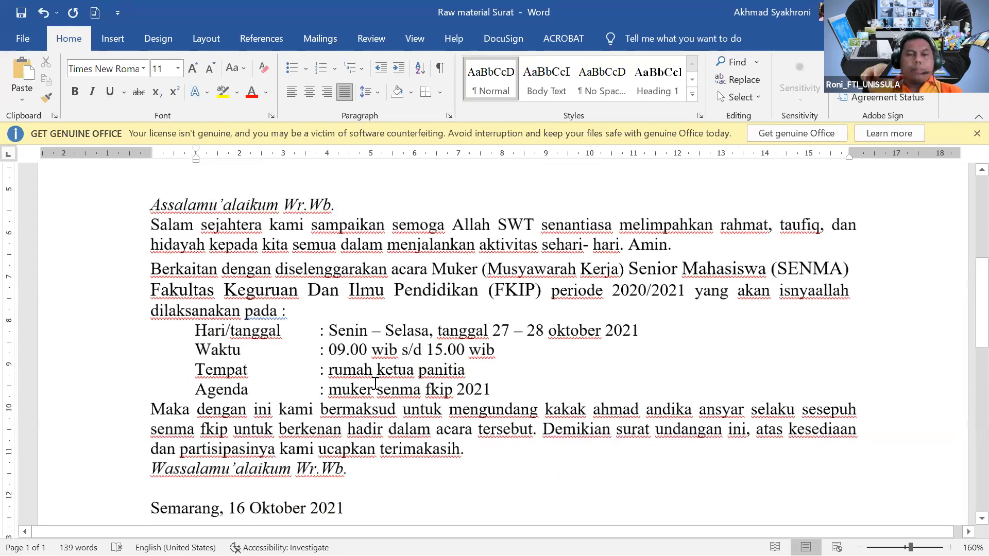
pyautogui.keyDown('ctrl'); pyautogui.scroll(1, 342, 363); pyautogui.keyUp('ctrl')
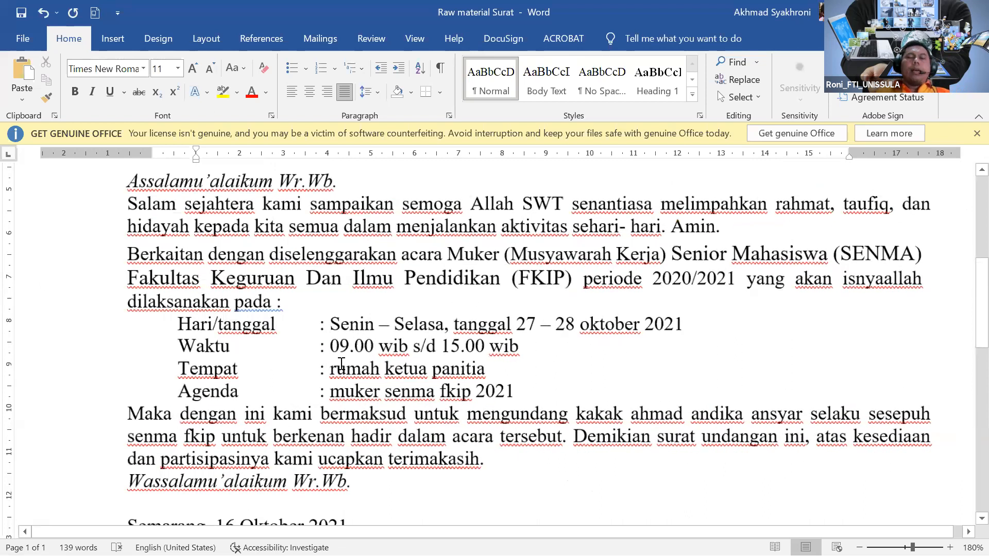
pyautogui.keyDown('ctrl'); pyautogui.scroll(1, 342, 363); pyautogui.keyUp('ctrl')
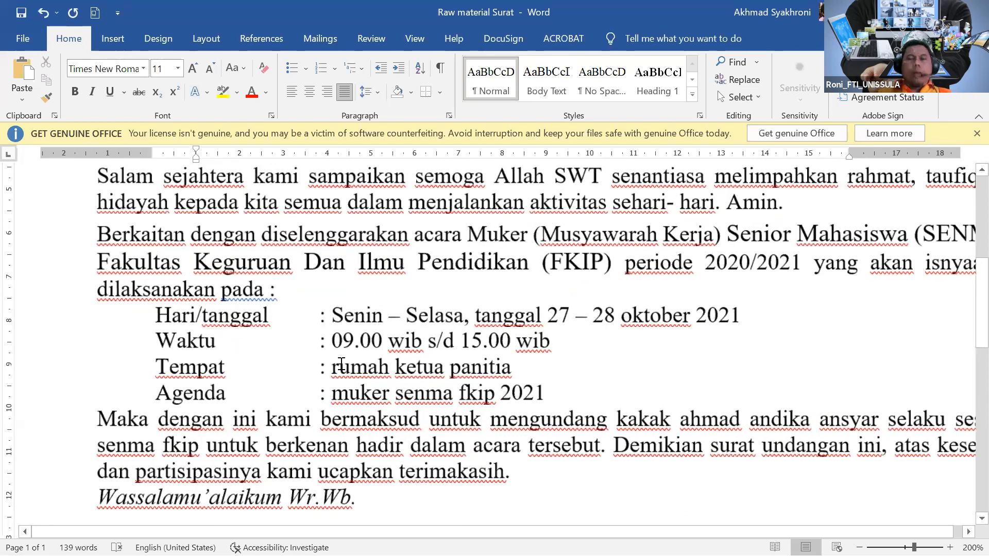
pyautogui.keyDown('ctrl'); pyautogui.scroll(4, 341, 363); pyautogui.keyUp('ctrl')
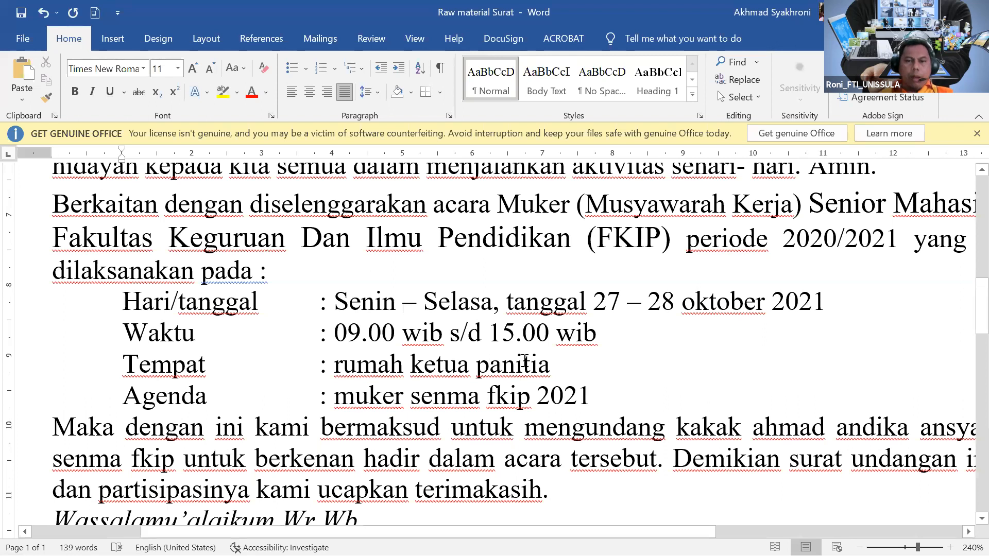
# Change Tempat to 'Rumah' plus the host's name and titles, with the street address and postal code below.
pyautogui.click(626, 369)
pyautogui.press('BackSpace')
pyautogui.press('BackSpace')
pyautogui.press('BackSpace')
pyautogui.press('BackSpace')
pyautogui.press('BackSpace')
pyautogui.press('BackSpace')
pyautogui.press('BackSpace')
pyautogui.press('BackSpace')
pyautogui.press('BackSpace')
pyautogui.press('BackSpace')
pyautogui.press('BackSpace')
pyautogui.press('BackSpace')
pyautogui.press('BackSpace')
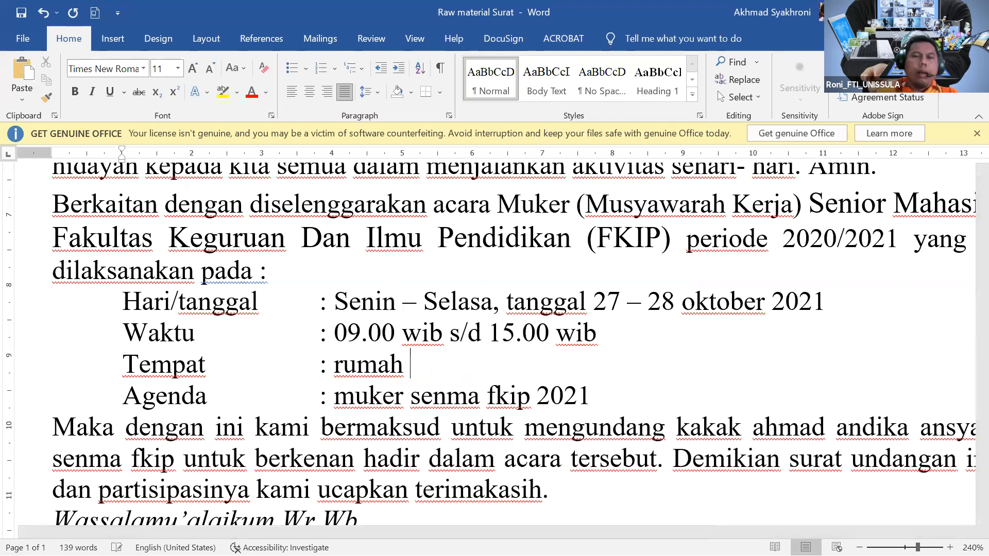
pyautogui.press('BackSpace')
pyautogui.press('BackSpace')
pyautogui.press('BackSpace')
pyautogui.press('BackSpace')
pyautogui.press('BackSpace')
pyautogui.press('BackSpace')
pyautogui.write('Rumah ')
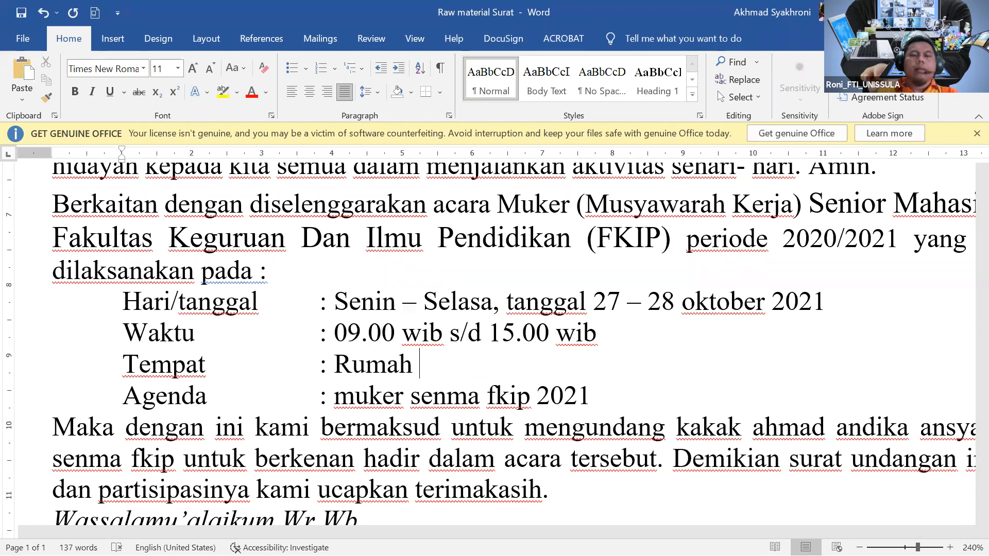
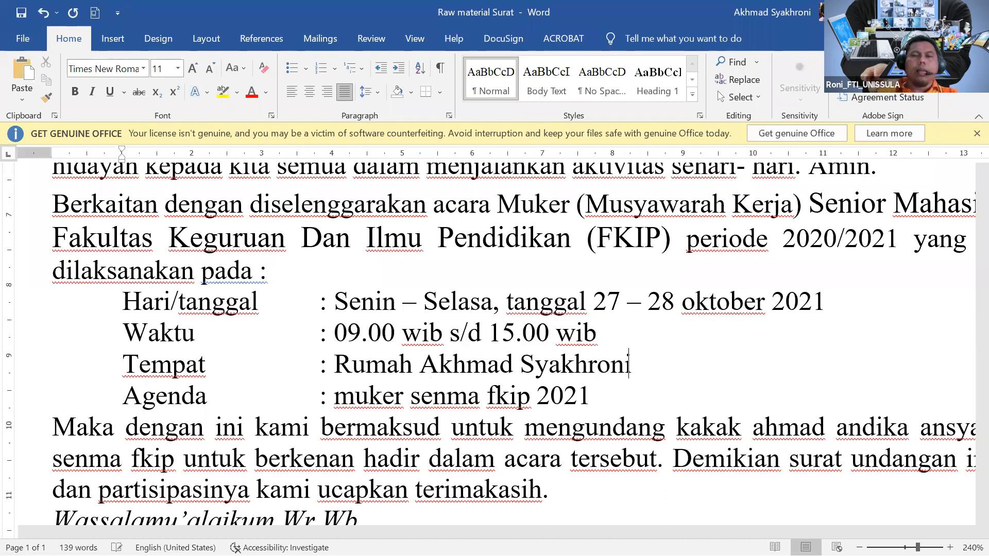
pyautogui.write(', ST, ')
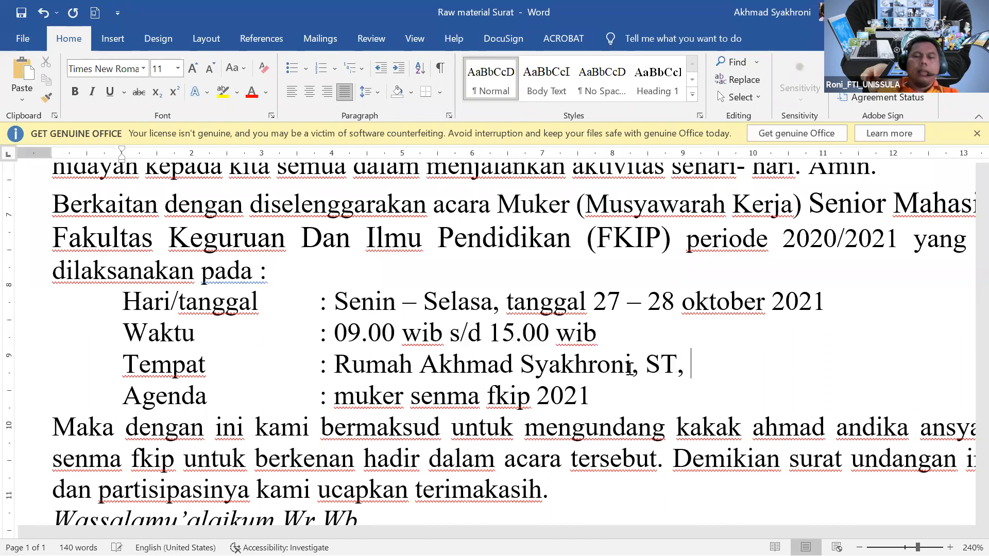
pyautogui.write('M.Eng')
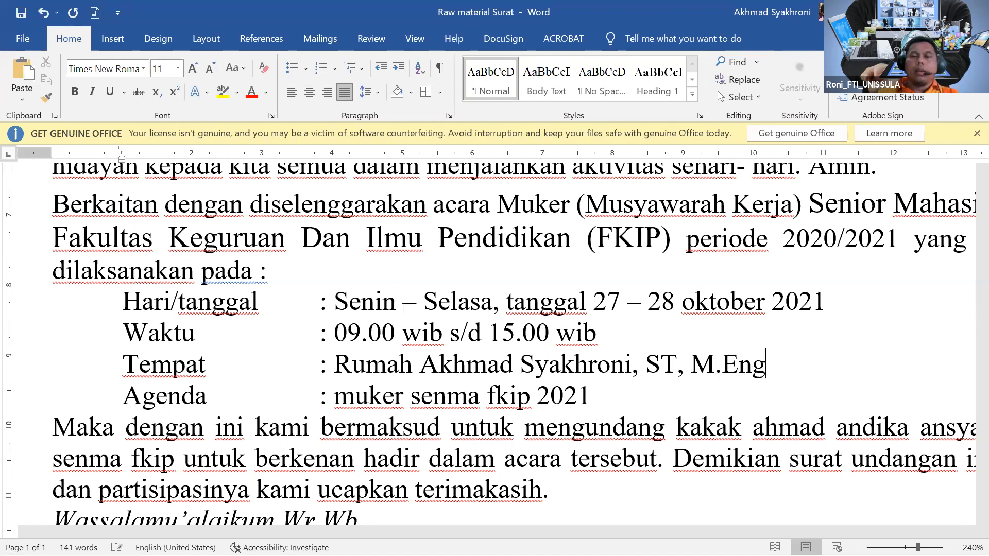
pyautogui.press('Return')
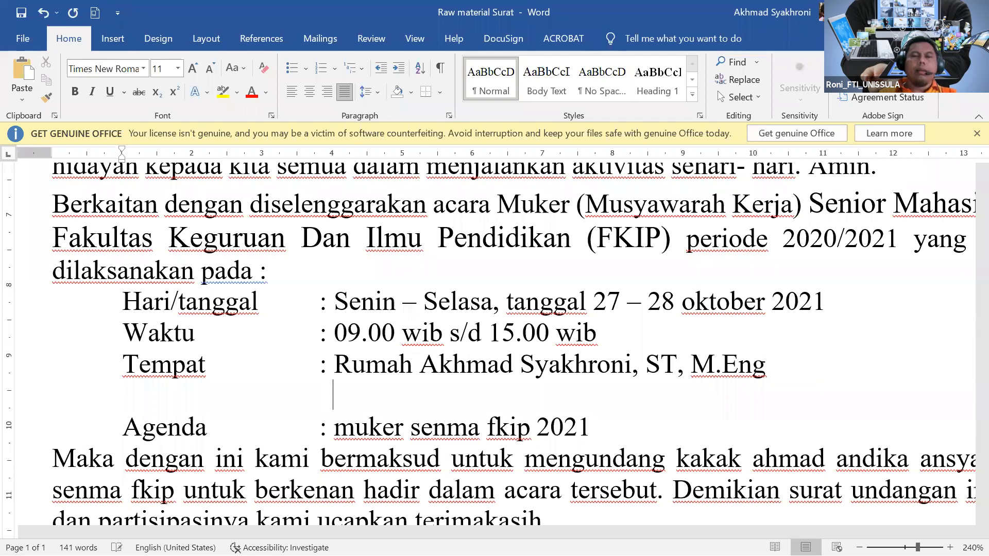
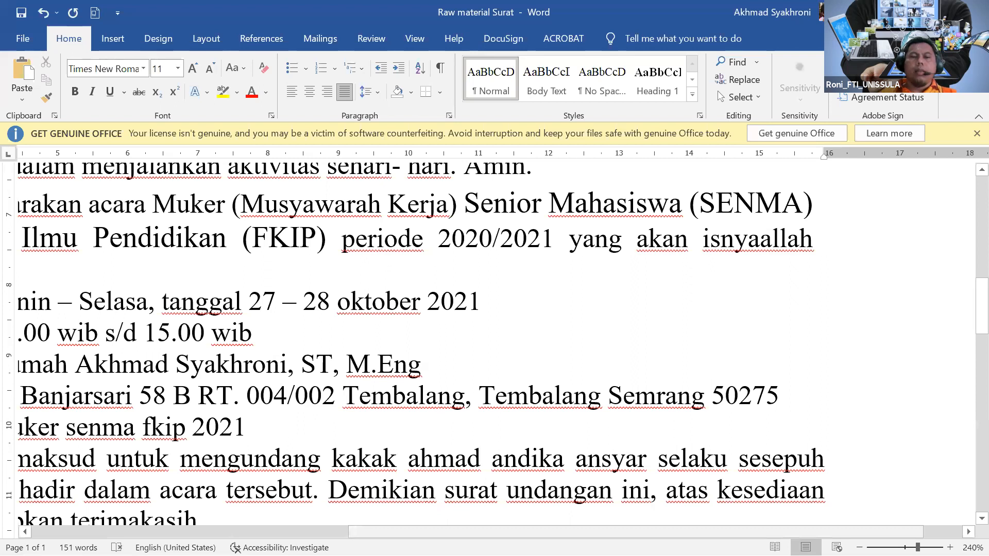
# Capitalize Muker on the Agenda line.
pyautogui.moveTo(727, 532); pyautogui.dragTo(694, 532)
pyautogui.hscroll(-2, 381, 447)
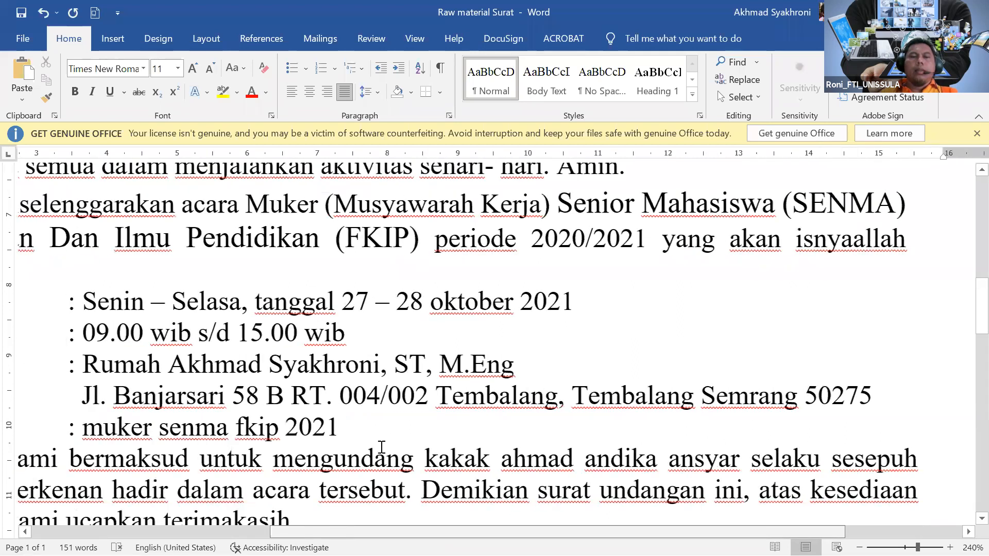
pyautogui.hscroll(-7, 420, 415)
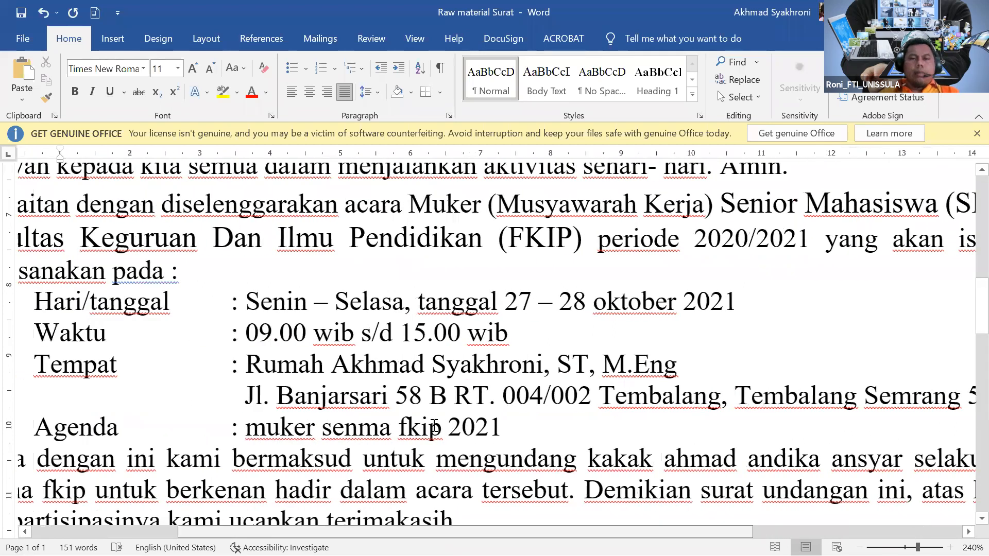
pyautogui.scroll(-2, 346, 372)
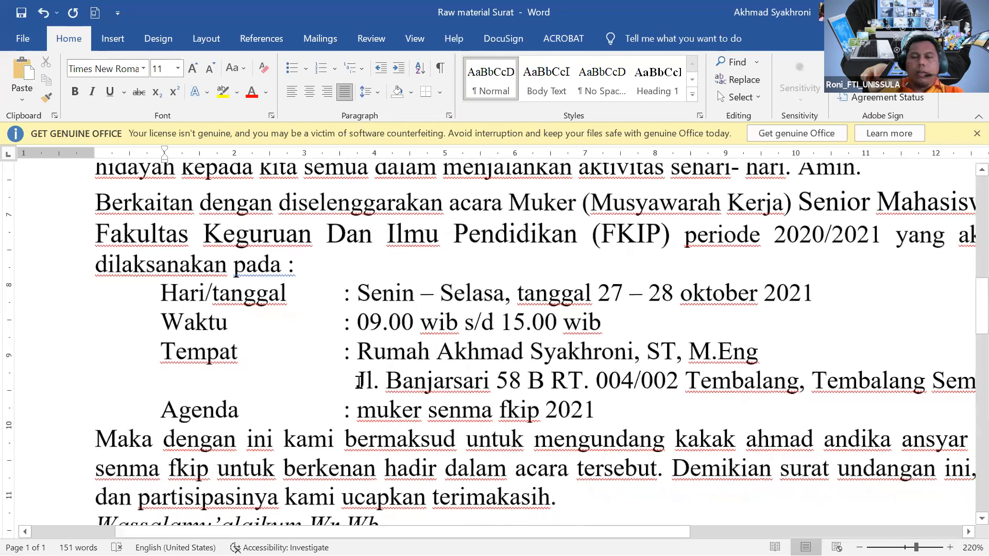
pyautogui.scroll(-4, 358, 381)
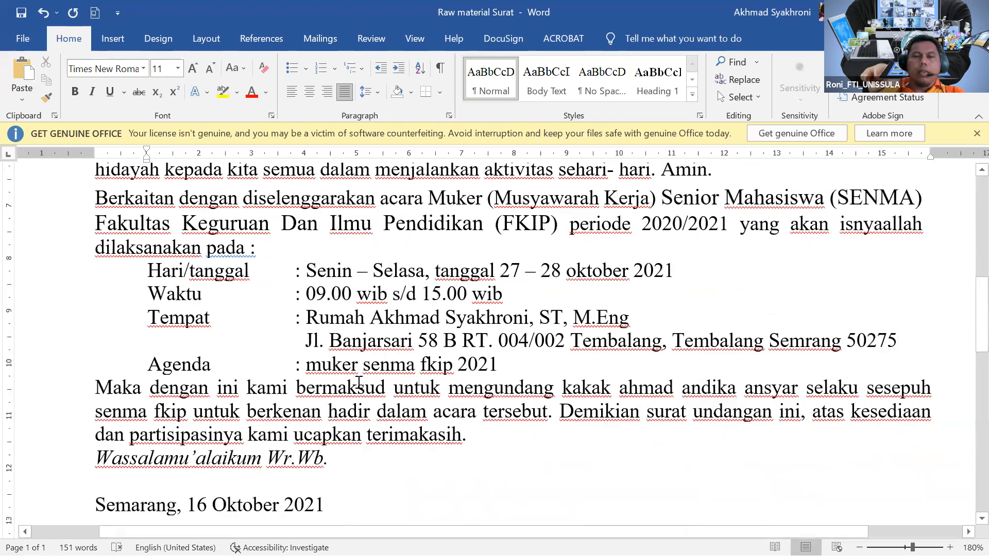
pyautogui.press('BackSpace')
pyautogui.write('M')
pyautogui.press('Right')
pyautogui.press('Right')
pyautogui.press('Right')
pyautogui.press('Right')
pyautogui.press('Right')
pyautogui.press('Right')
pyautogui.press('Down')
# Overtype senma and fkip as SENMA and FKIP on the Agenda line.
pyautogui.press('Up')
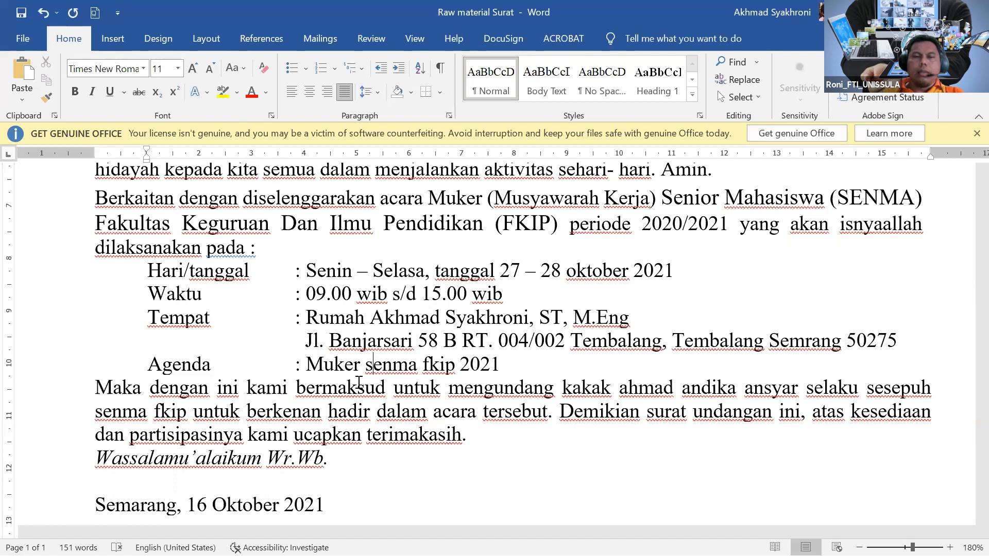
pyautogui.hotkey('shift', 'Right')
pyautogui.hotkey('shift', 'Right')
pyautogui.hotkey('shift', 'Right')
pyautogui.hotkey('shift', 'Right')
pyautogui.hotkey('shift', 'Right')
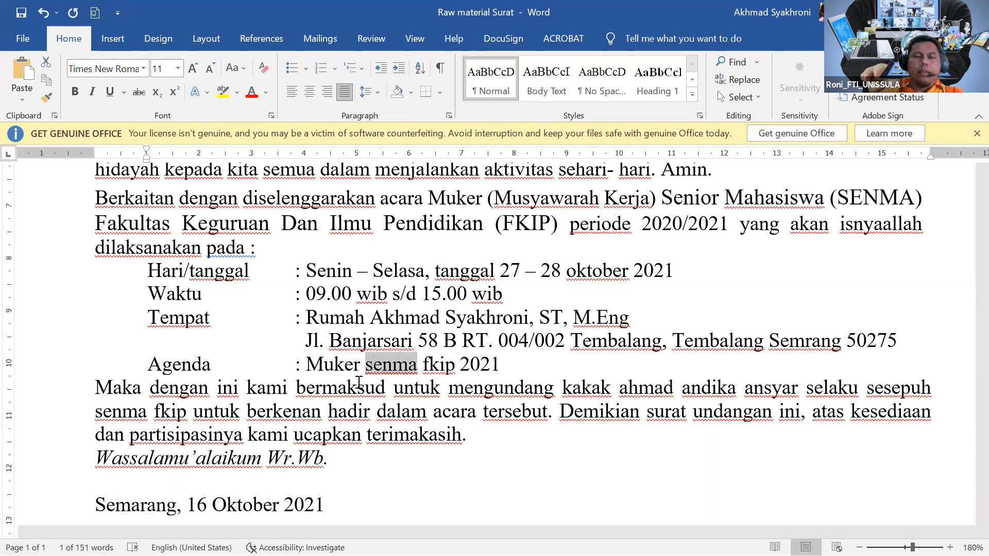
pyautogui.write('SENMA')
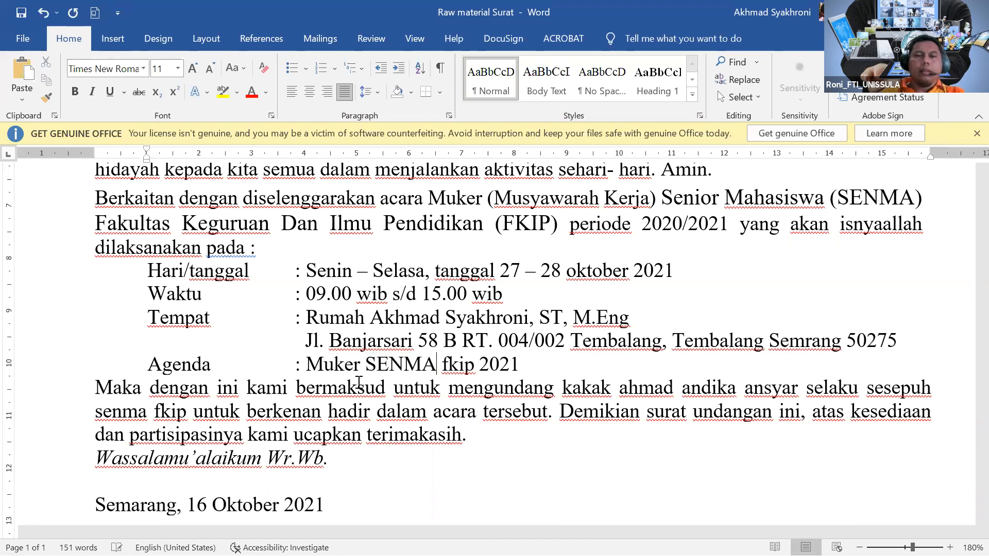
pyautogui.moveTo(442, 365); pyautogui.dragTo(475, 365)
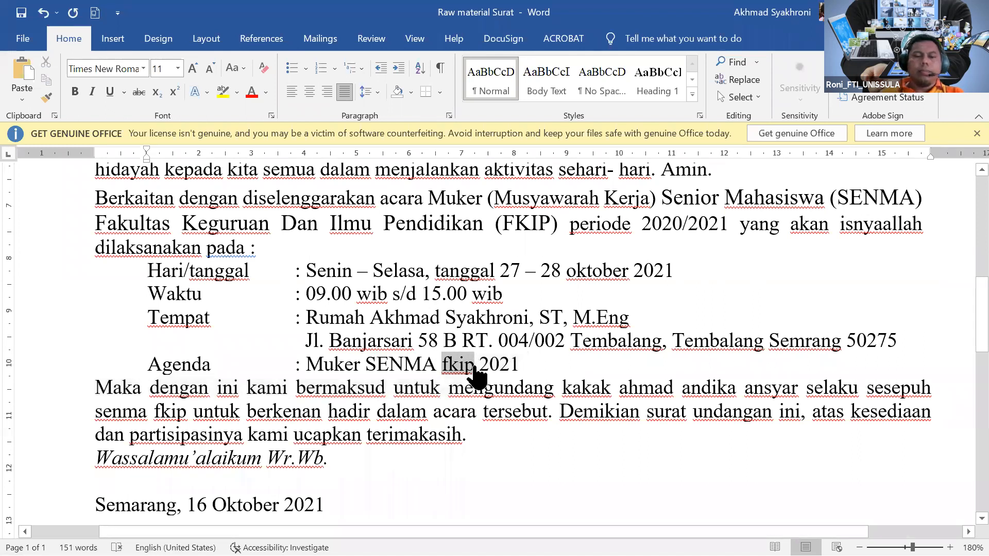
pyautogui.write('FKIP')
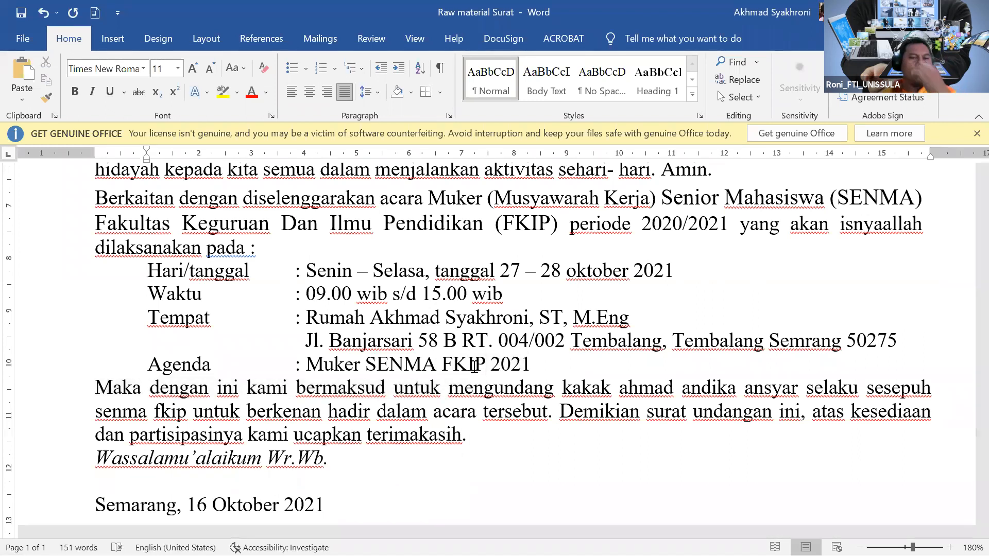
pyautogui.scroll(-1, 474, 366)
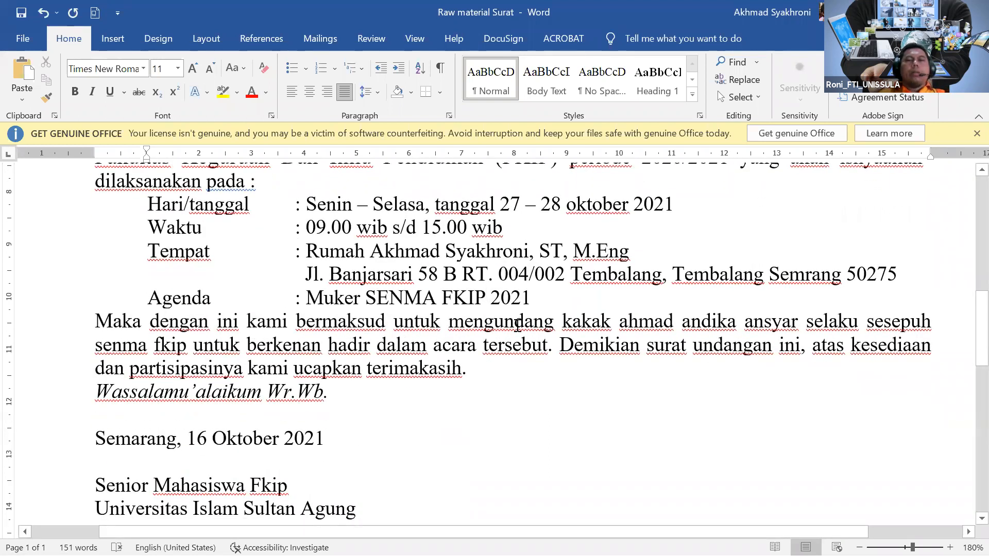
pyautogui.click(629, 323)
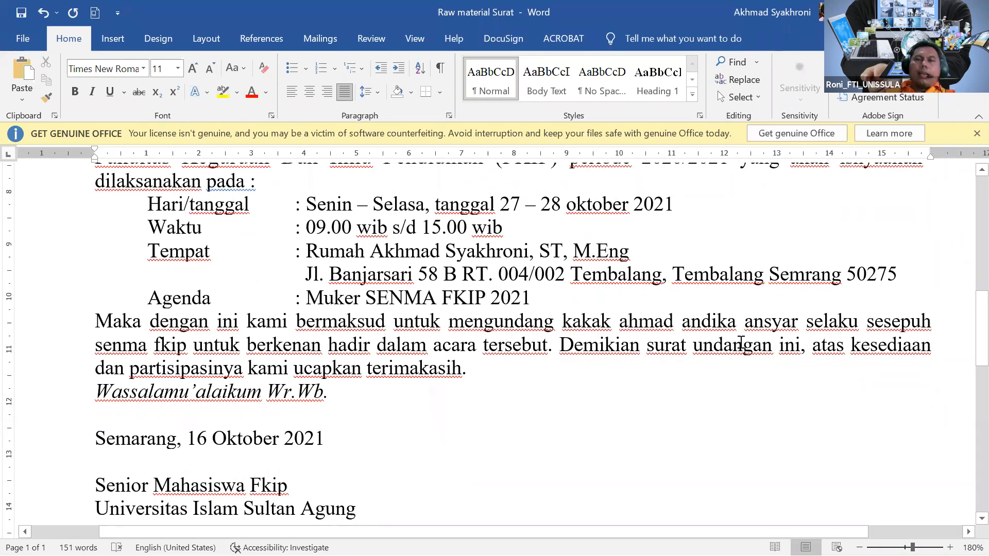
# Capitalize the initials of the guest's three names and the word Sesepuh.
pyautogui.press('BackSpace')
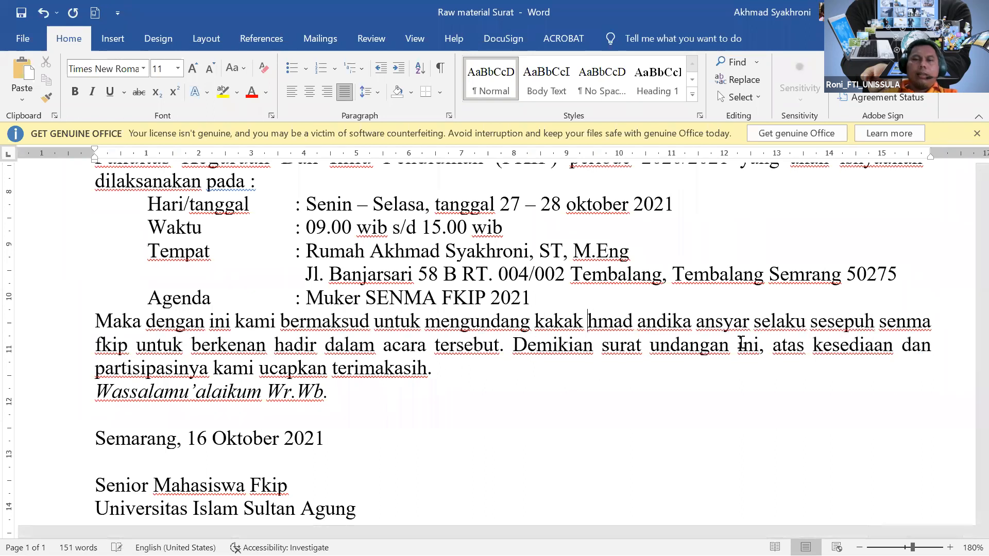
pyautogui.write('A')
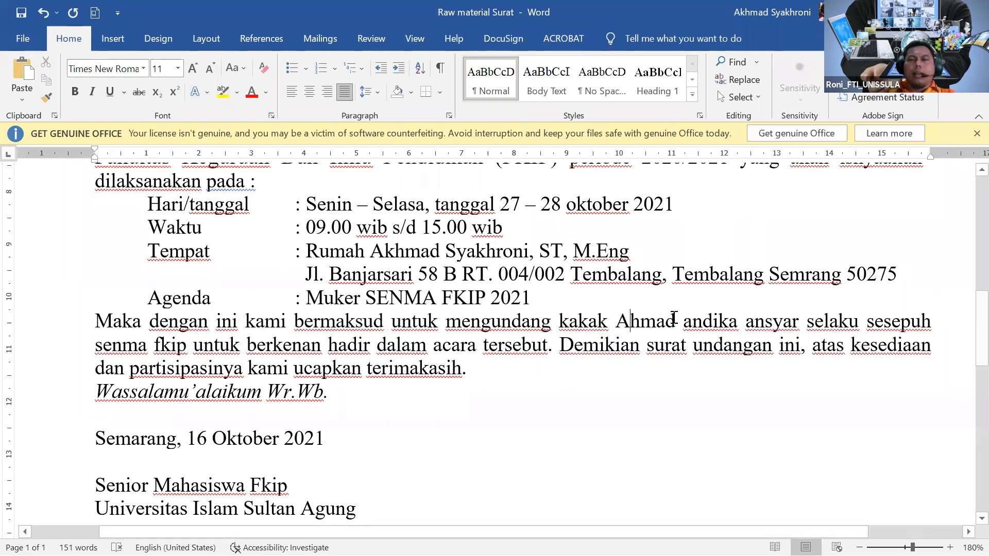
pyautogui.click(692, 321)
pyautogui.press('BackSpace')
pyautogui.write('A')
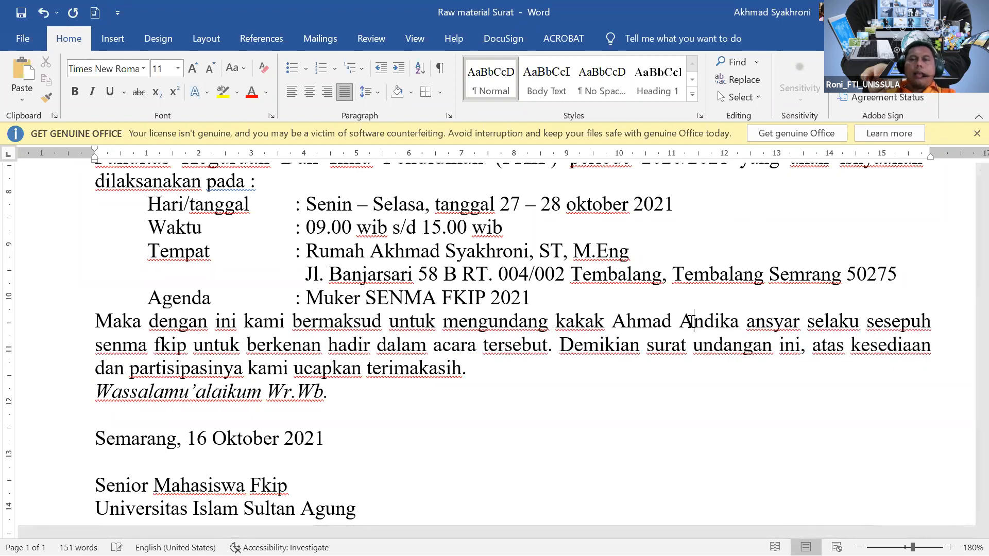
pyautogui.click(754, 322)
pyautogui.press('BackSpace')
pyautogui.write('A')
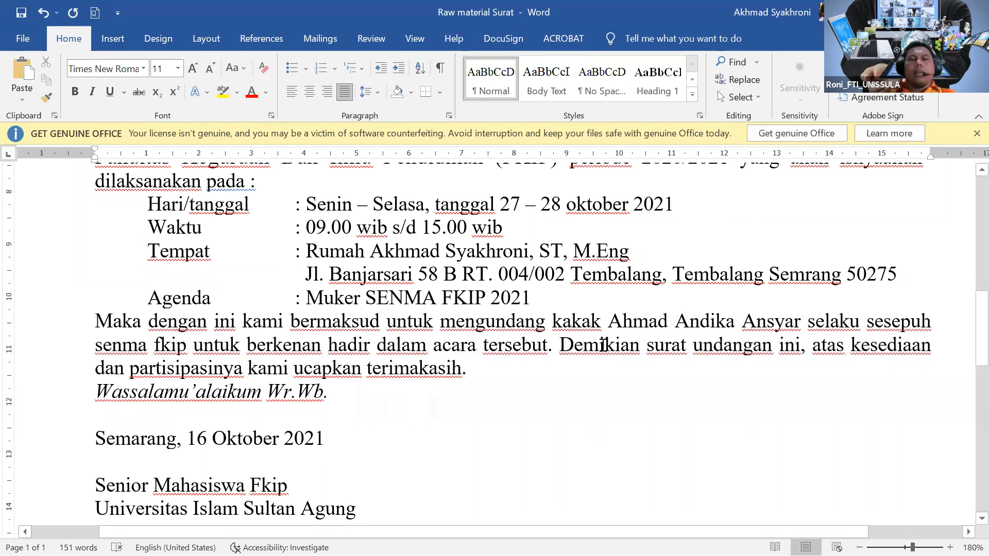
pyautogui.click(870, 322)
pyautogui.press('BackSpace')
pyautogui.write('S')
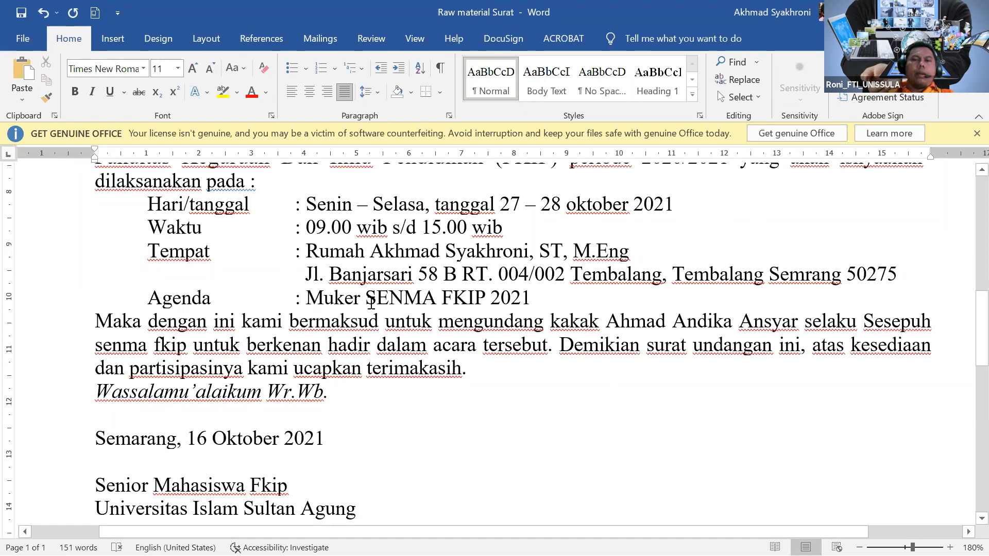
# Replace senma fkip in the body paragraph with SENMA FKIP copied from the Agenda line.
pyautogui.moveTo(366, 299); pyautogui.dragTo(470, 297)
pyautogui.hotkey('ctrl', 'c')
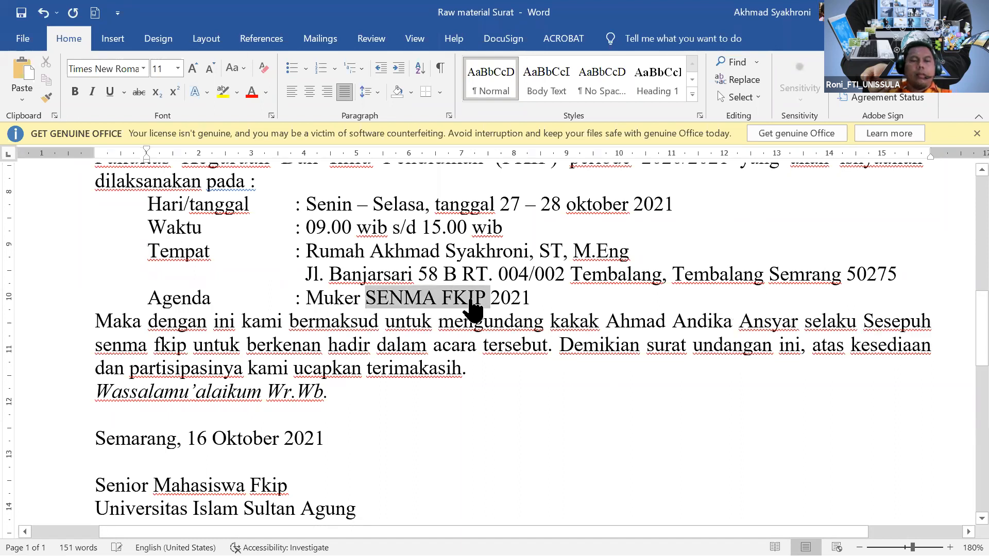
pyautogui.moveTo(96, 345); pyautogui.dragTo(183, 346)
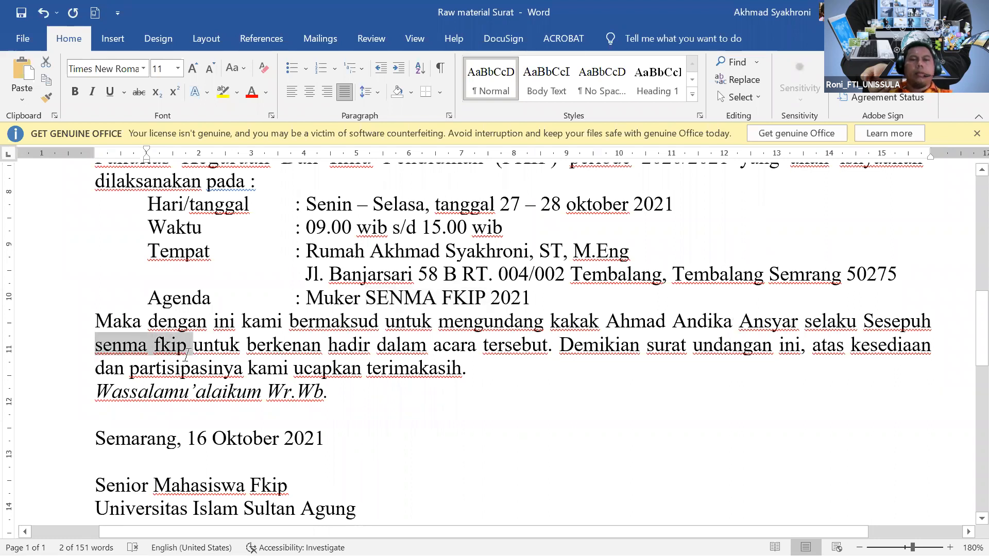
pyautogui.hotkey('ctrl', 'v')
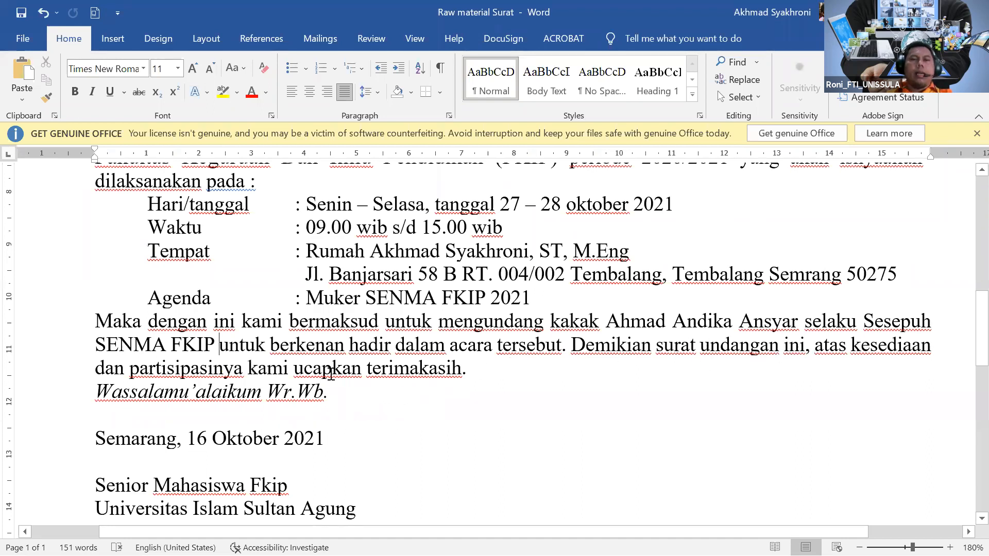
pyautogui.scroll(-1, 325, 375)
pyautogui.scroll(-1, 186, 350)
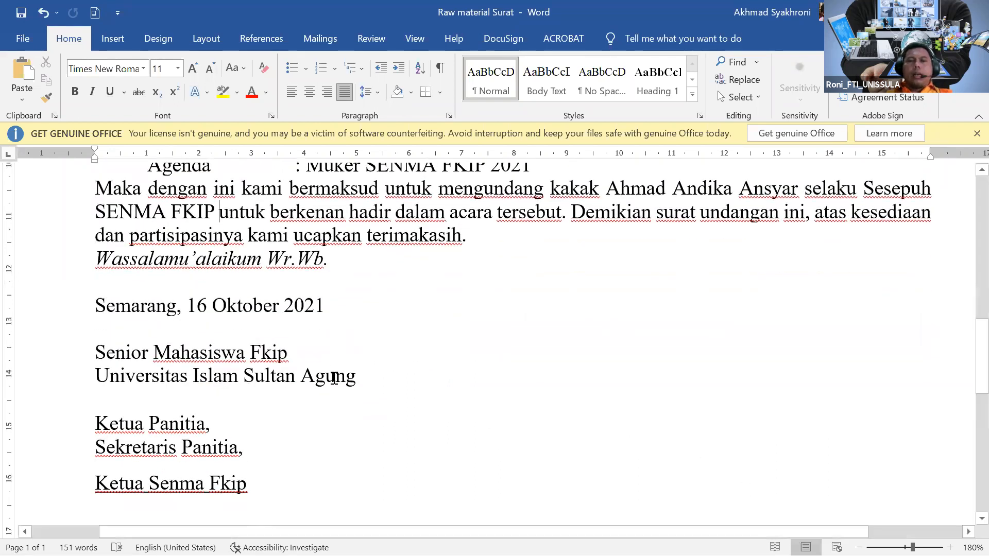
pyautogui.scroll(4, 363, 368)
pyautogui.scroll(1, 365, 371)
pyautogui.scroll(-2, 247, 469)
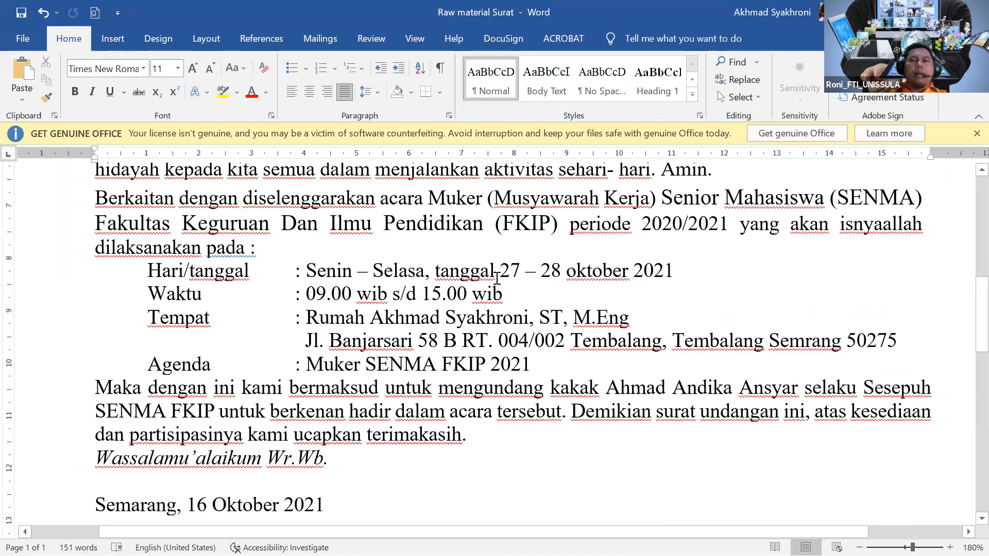
pyautogui.scroll(-2, 475, 311)
pyautogui.scroll(-1, 334, 341)
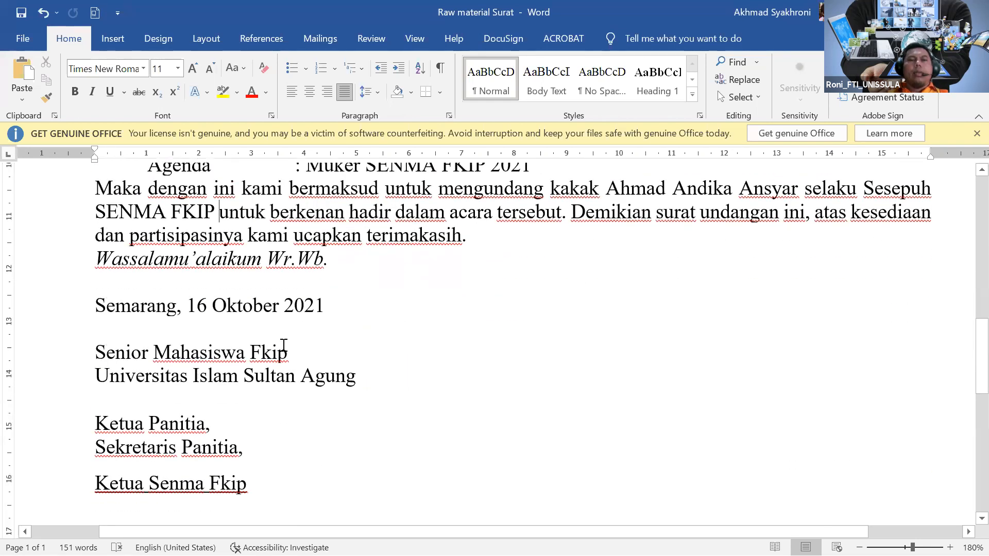
# Insert two blank lines before 'Senior Mahasiswa Fkip' under the Semarang, 16 Oktober 2021 date.
pyautogui.scroll(2, 283, 342)
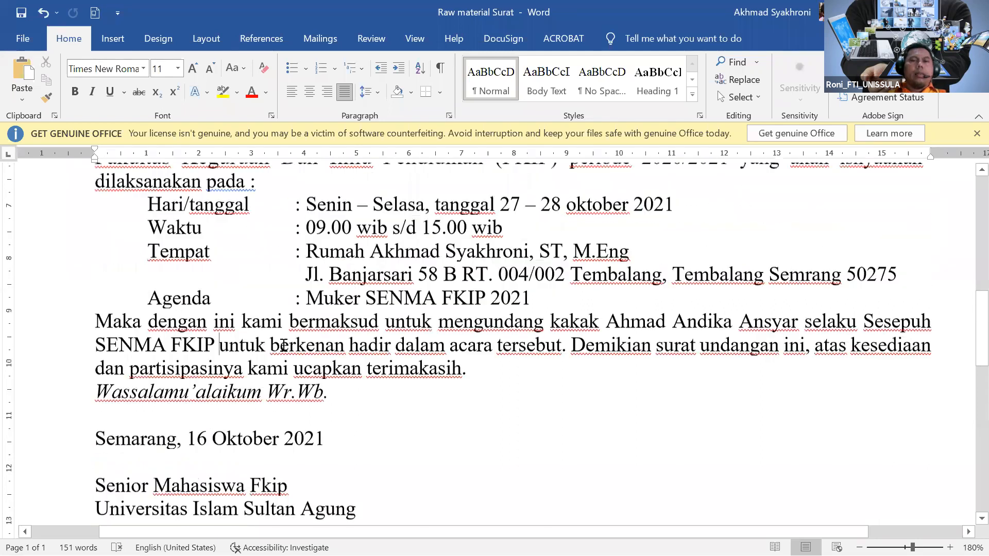
pyautogui.scroll(-2, 237, 334)
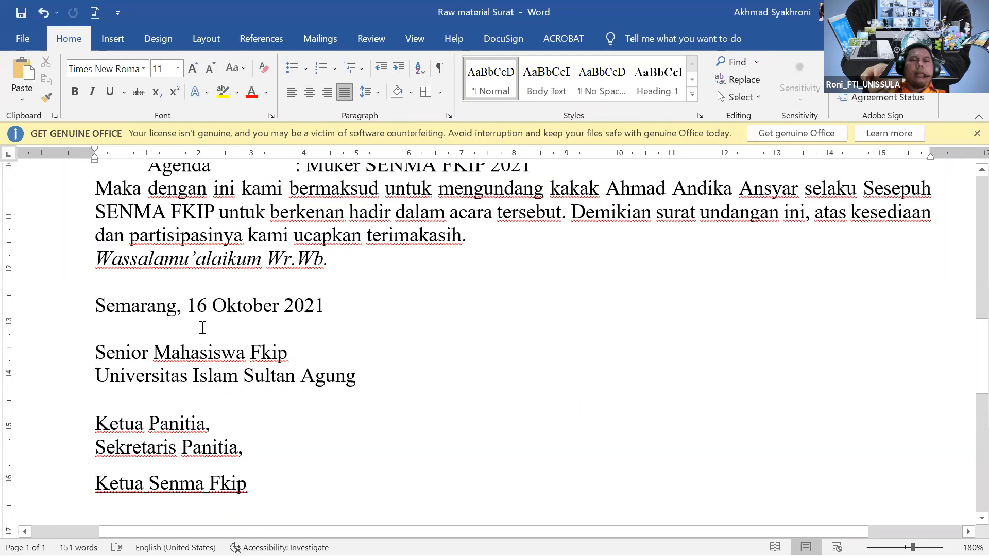
pyautogui.scroll(-1, 191, 321)
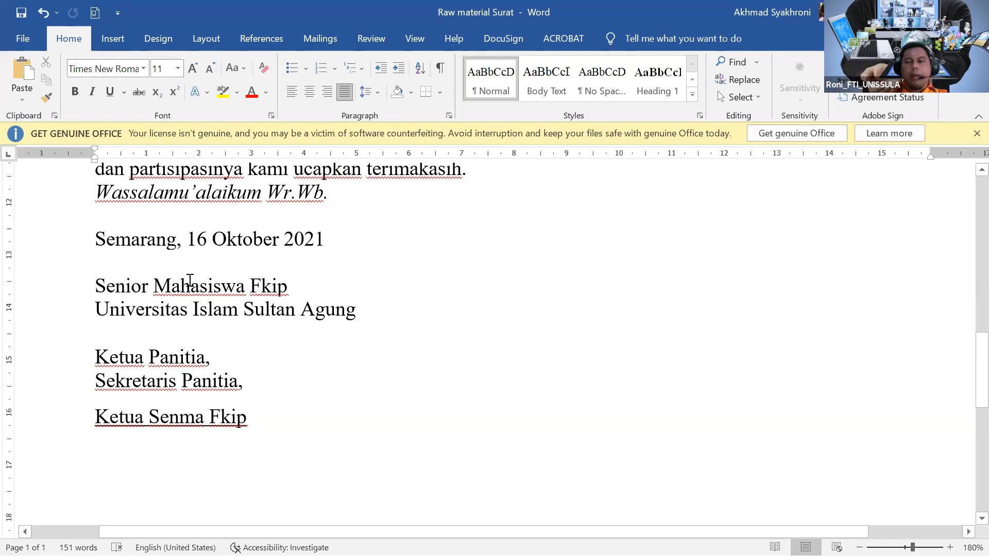
pyautogui.press('Return')
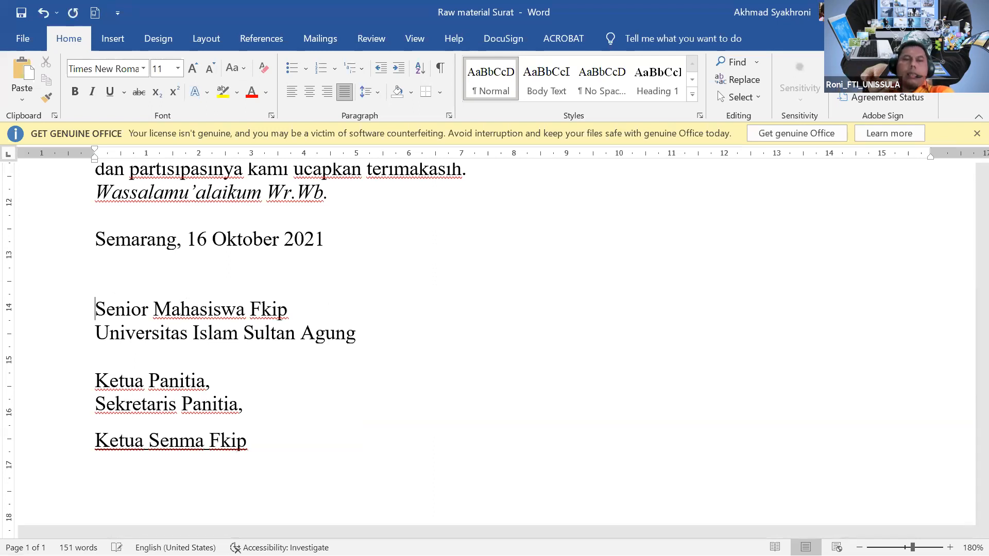
pyautogui.press('Return')
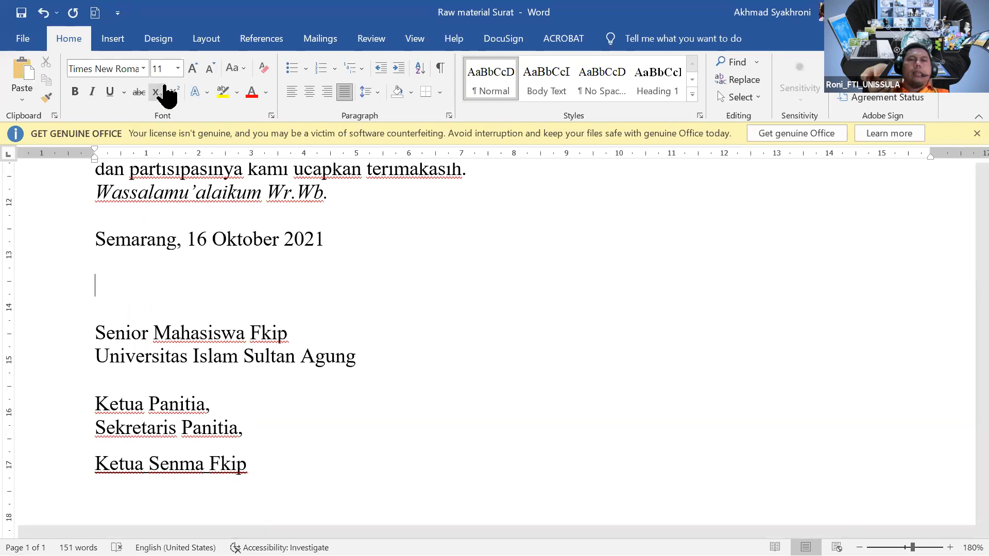
# Insert a 3-column by 2-row table below the Semarang, 16 Oktober 2021 date line.
pyautogui.click(126, 47)
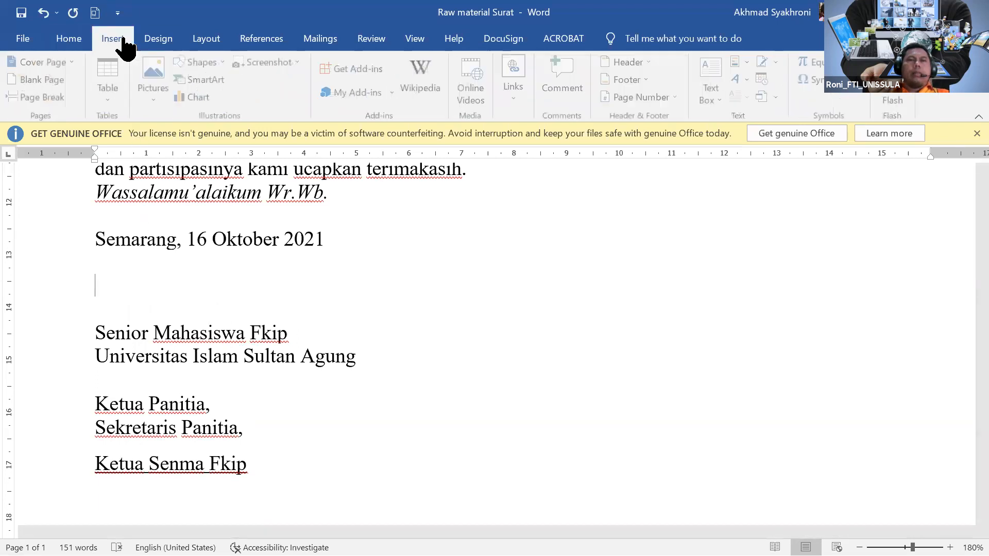
pyautogui.click(117, 89)
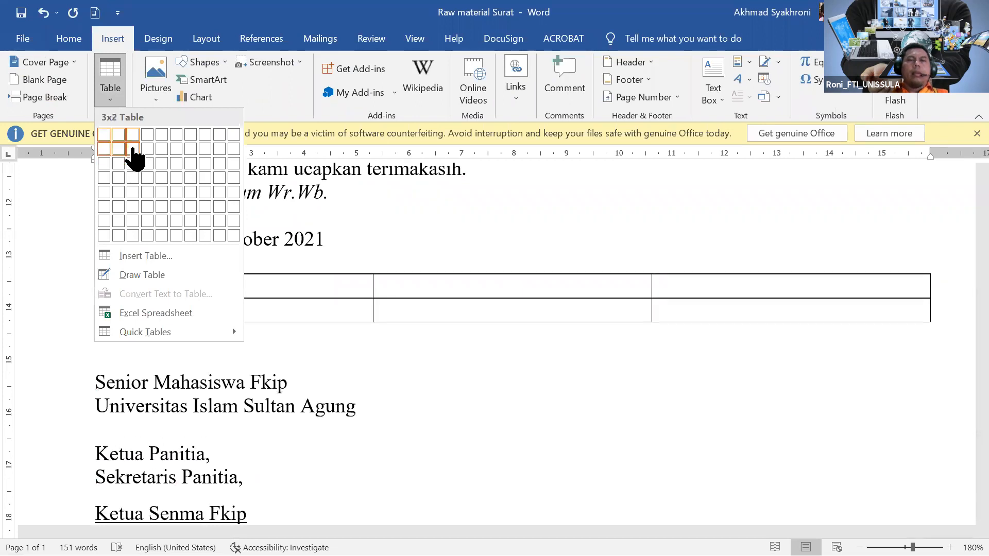
pyautogui.click(133, 150)
pyautogui.scroll(-1, 451, 340)
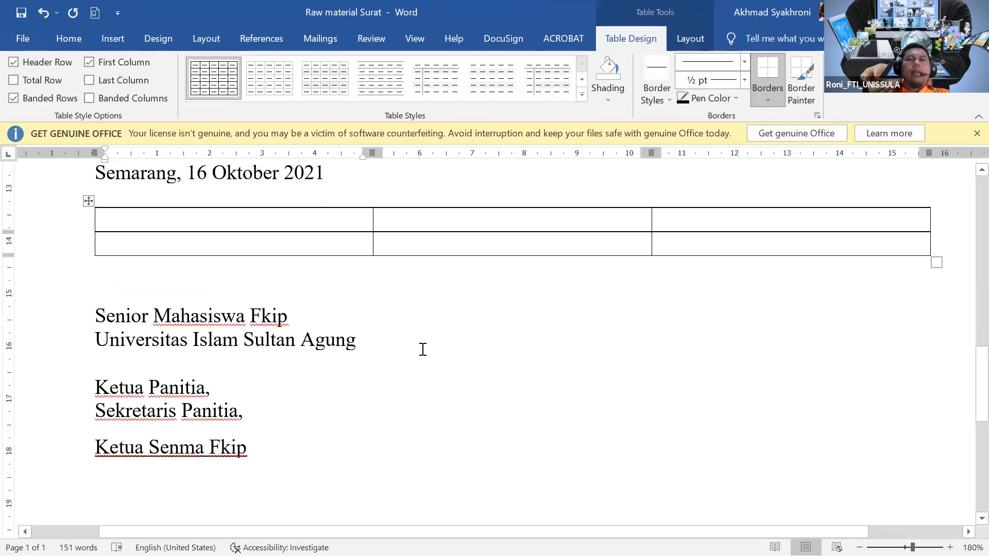
pyautogui.scroll(3, 504, 335)
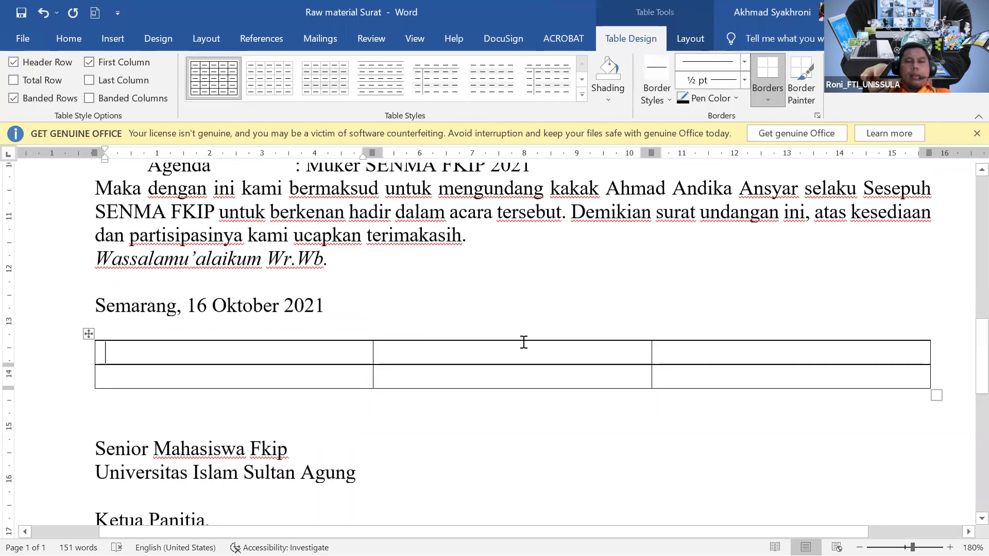
pyautogui.keyDown('ctrl'); pyautogui.scroll(-3, 523, 342); pyautogui.keyUp('ctrl')
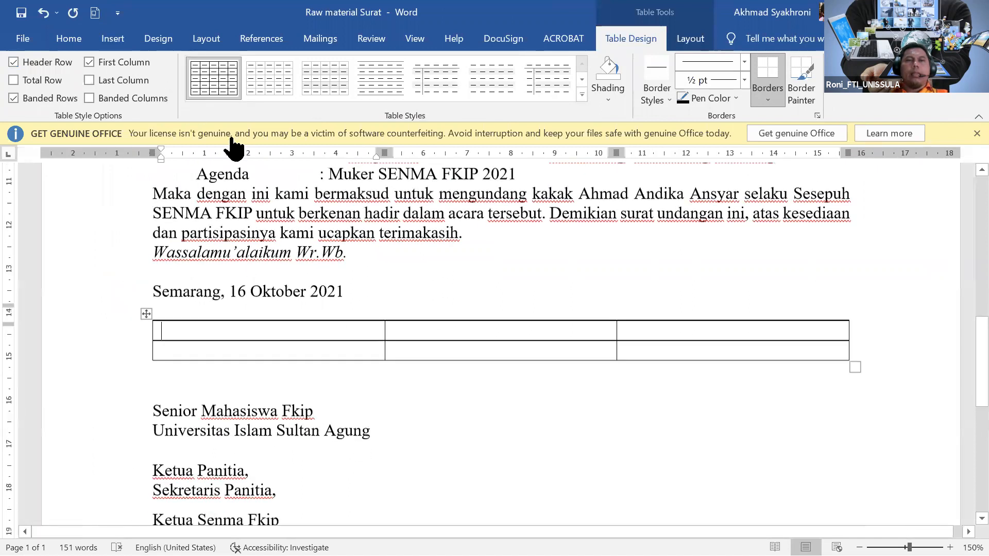
pyautogui.scroll(-1, 236, 326)
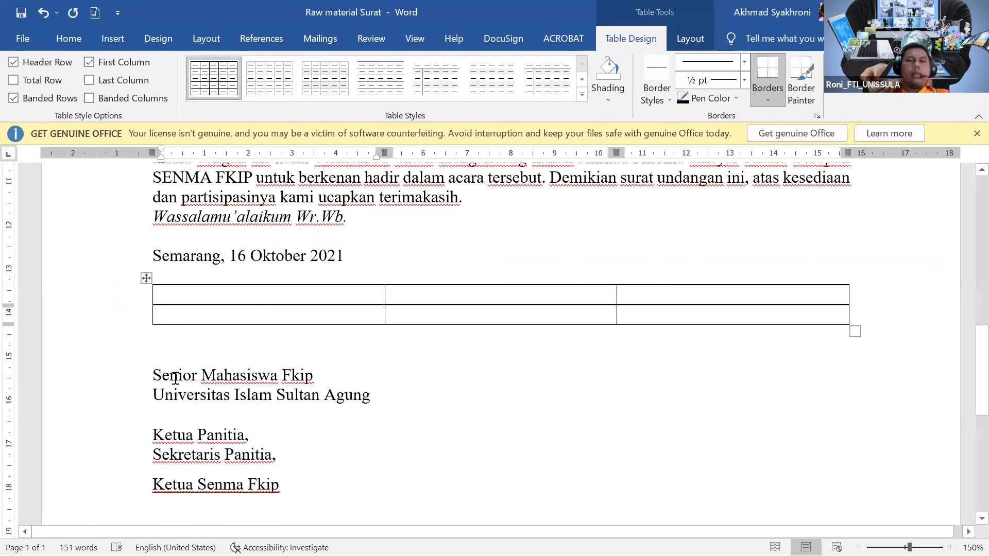
# Move the Senior Mahasiswa Fkip and university lines into the table's top middle cell.
pyautogui.moveTo(175, 379); pyautogui.dragTo(369, 404)
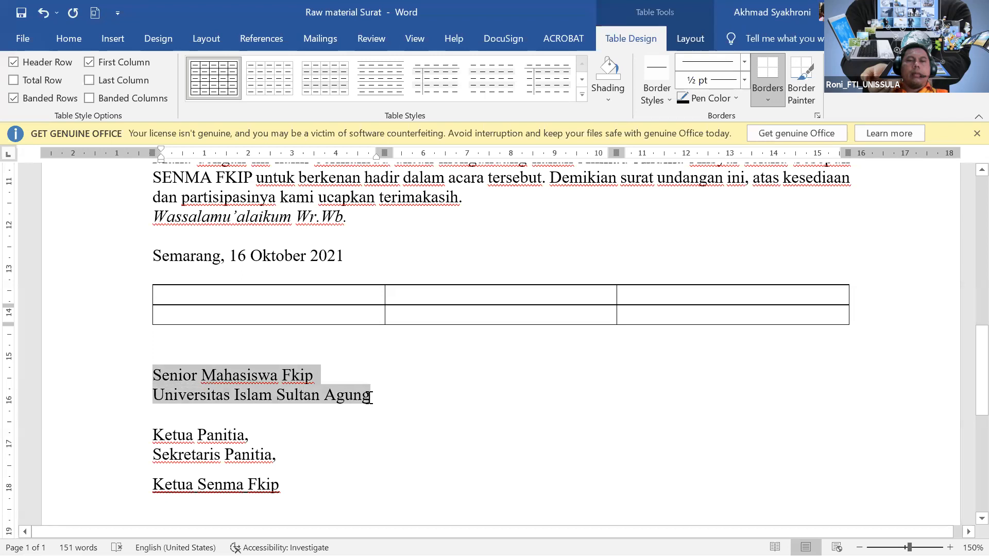
pyautogui.moveTo(369, 401); pyautogui.dragTo(554, 294)
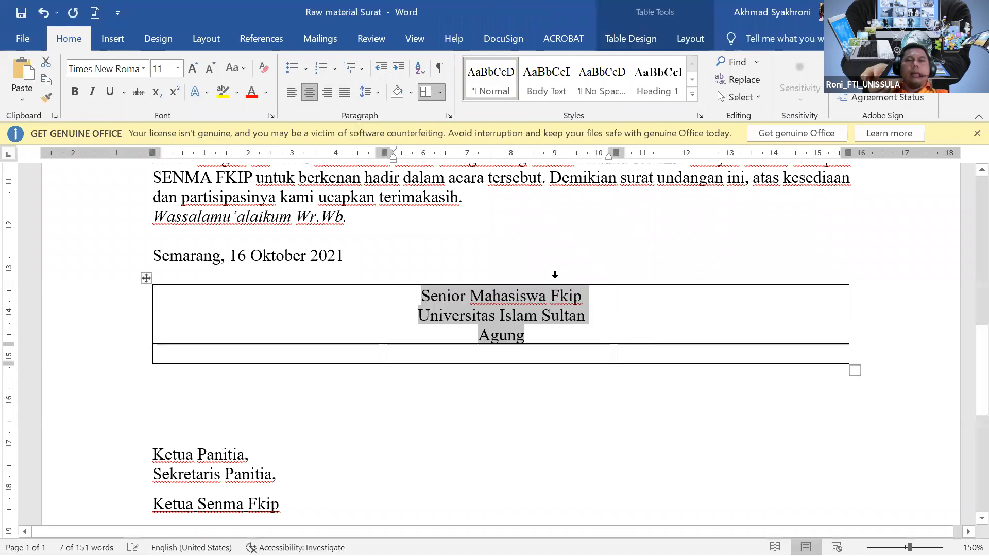
pyautogui.click(536, 335)
pyautogui.moveTo(423, 344); pyautogui.dragTo(424, 298)
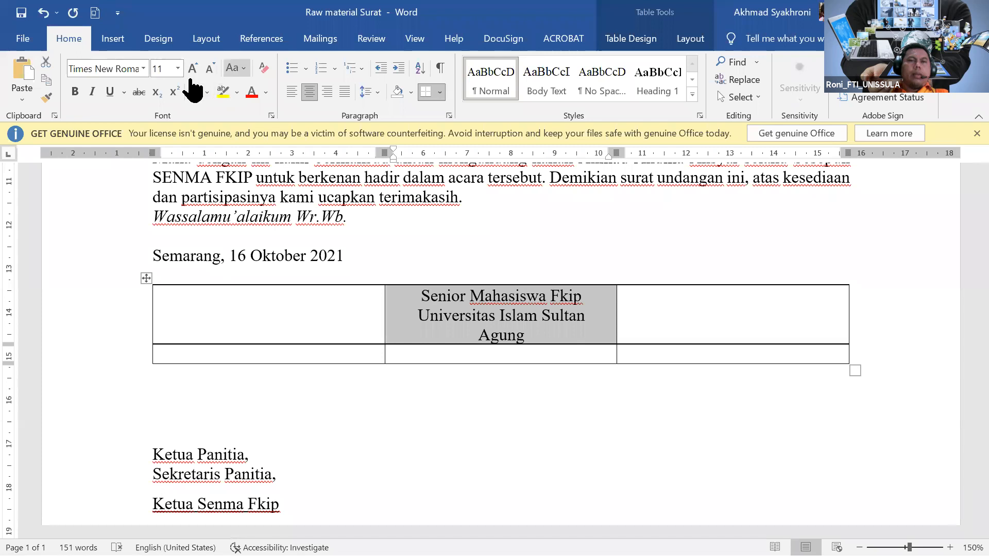
# Capitalise each word, change Fkip to FKIP, and widen the middle column to fit the university line.
pyautogui.click(233, 67)
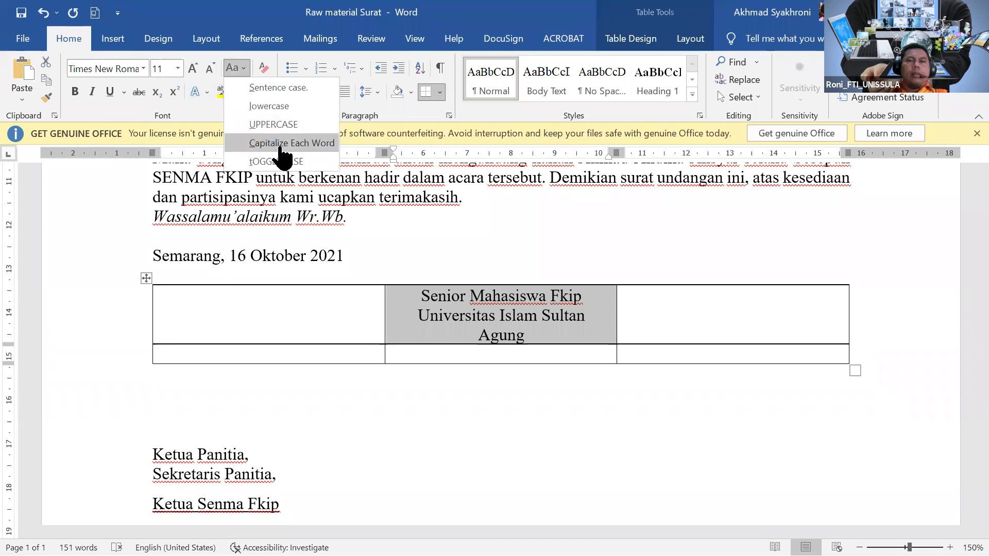
pyautogui.click(282, 143)
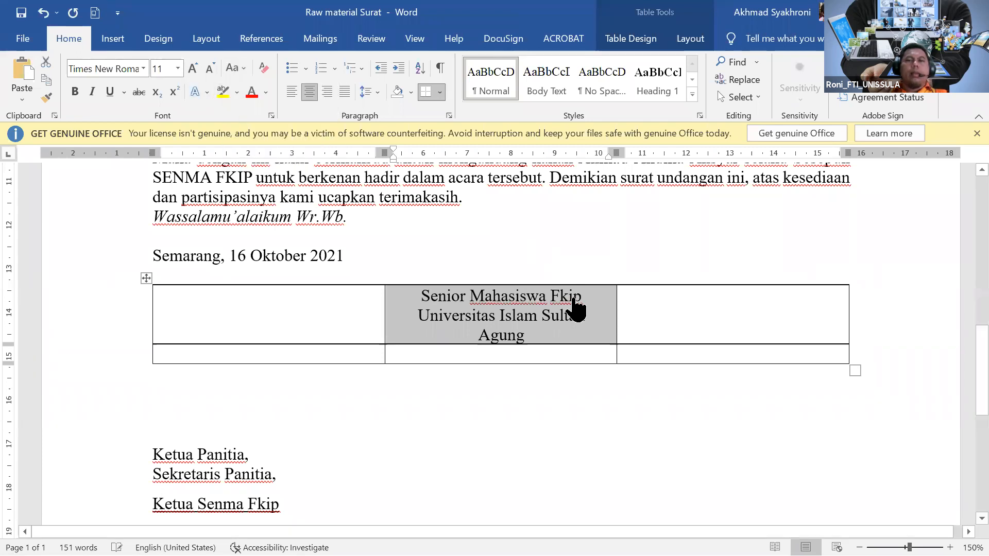
pyautogui.click(554, 297)
pyautogui.moveTo(555, 295); pyautogui.dragTo(578, 286)
pyautogui.write('FKIP')
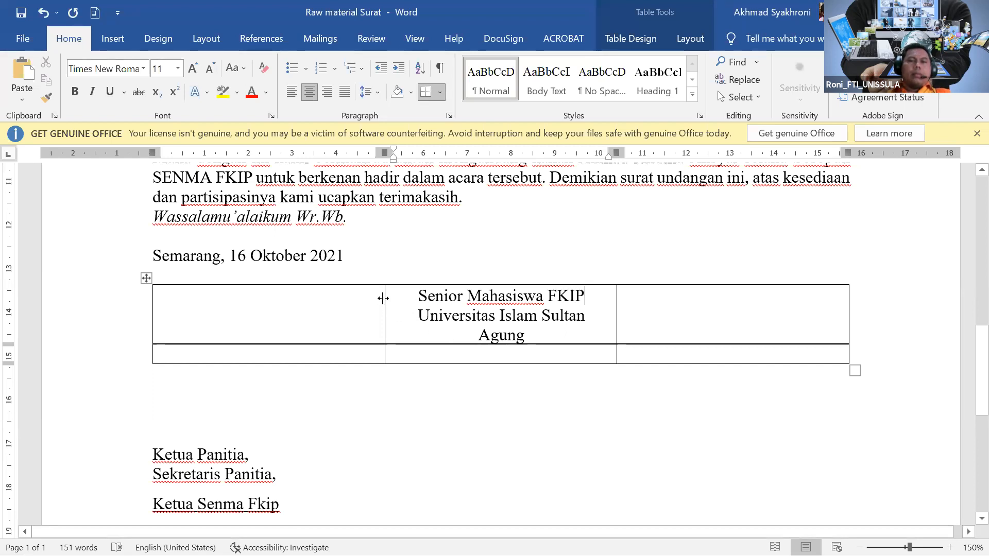
pyautogui.moveTo(384, 296); pyautogui.dragTo(350, 296)
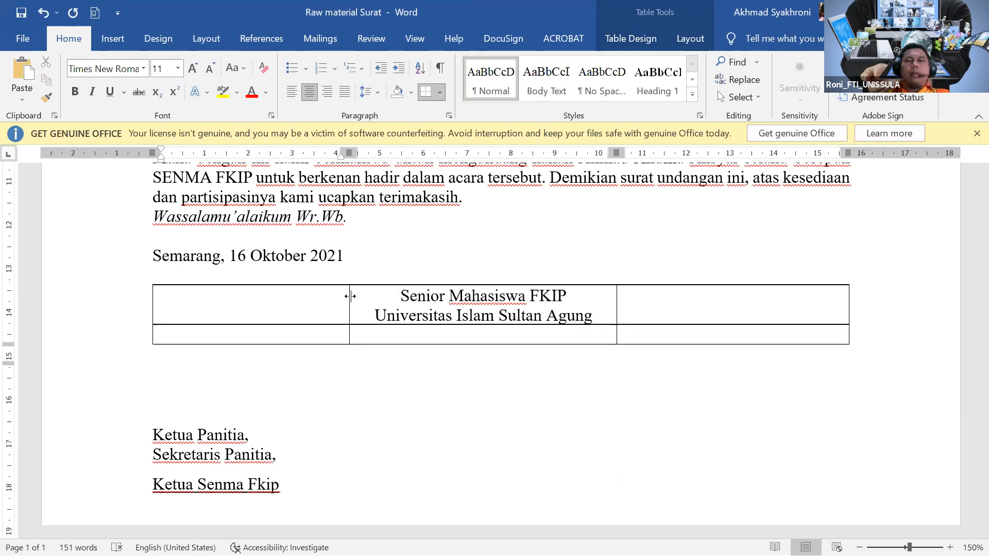
pyautogui.scroll(-1, 434, 290)
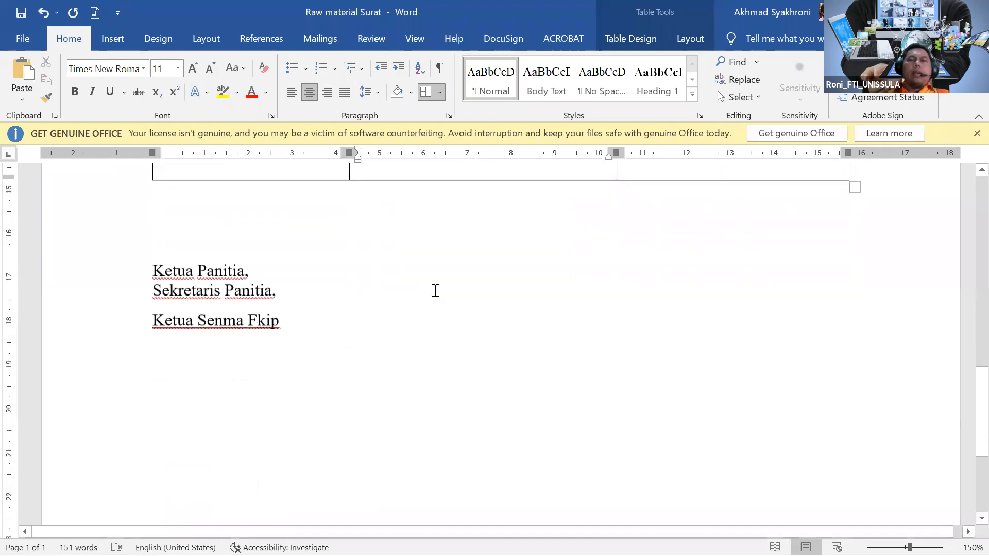
pyautogui.scroll(1, 434, 290)
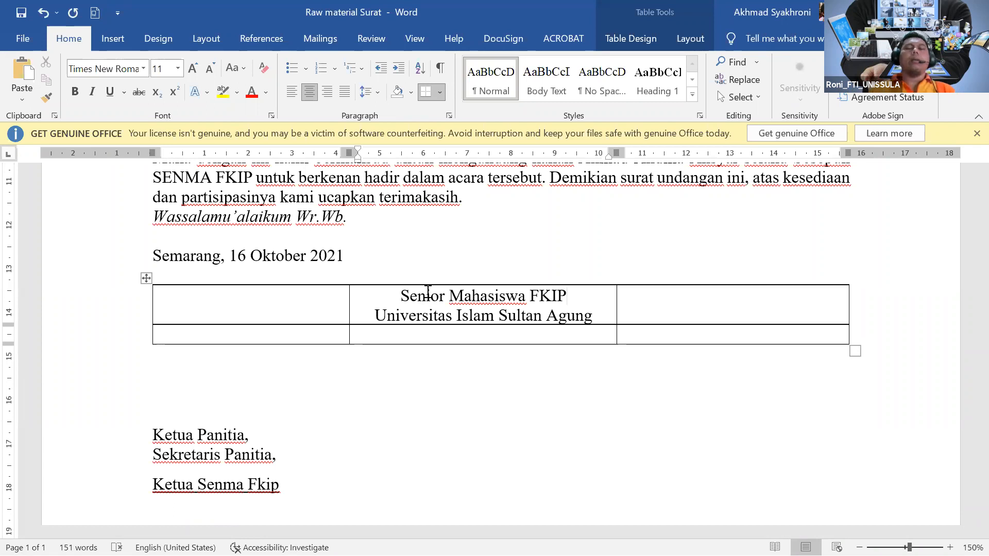
pyautogui.scroll(-3, 372, 298)
pyautogui.scroll(2, 374, 299)
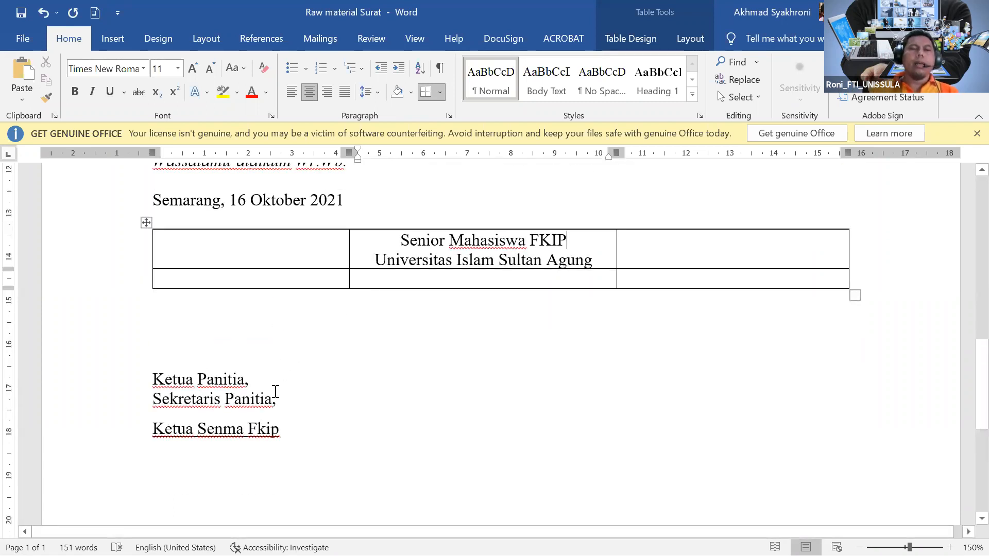
pyautogui.scroll(-2, 276, 391)
pyautogui.scroll(2, 278, 397)
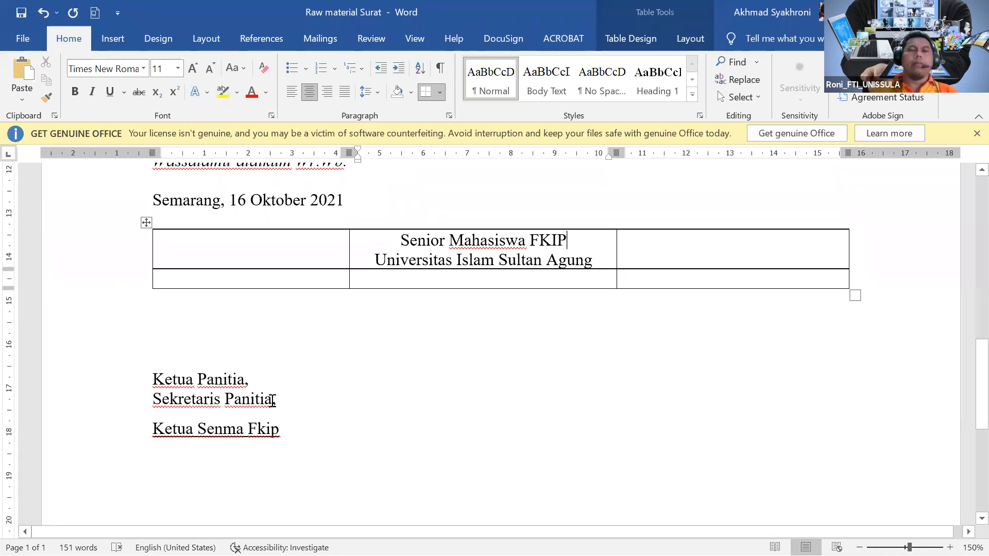
# Place Sekretaris Panitia and Ketua Panitia centred in the second row's right and left cells.
pyautogui.moveTo(247, 397); pyautogui.dragTo(672, 287)
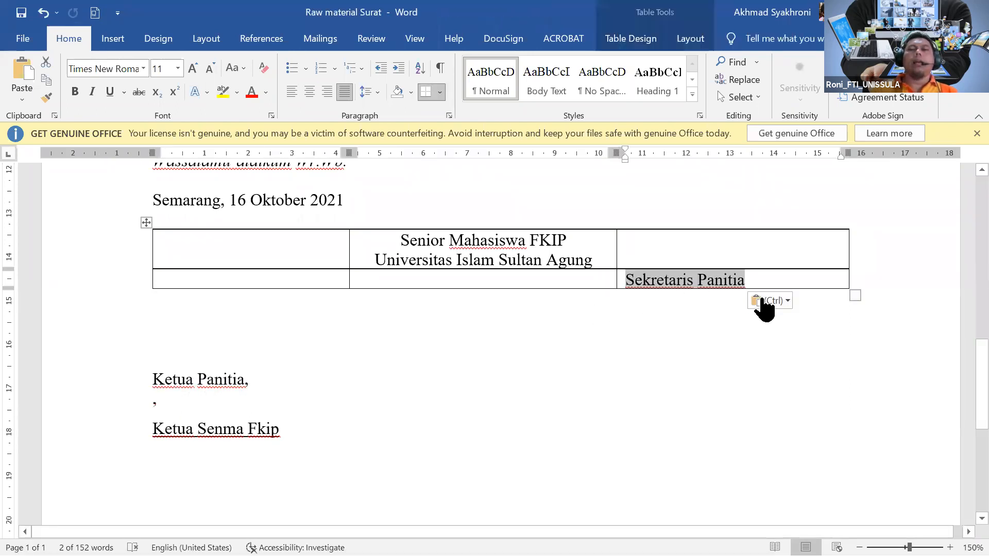
pyautogui.click(748, 287)
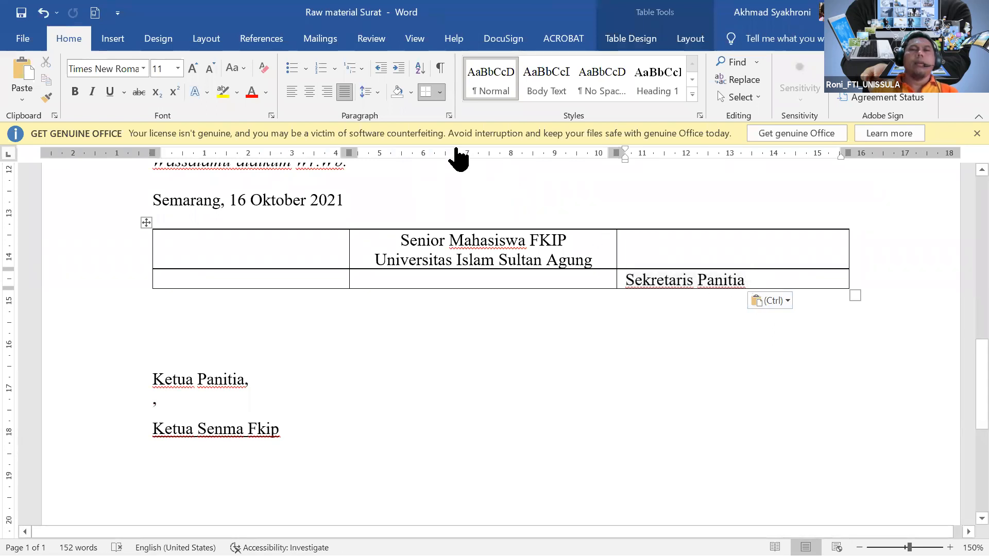
pyautogui.click(310, 92)
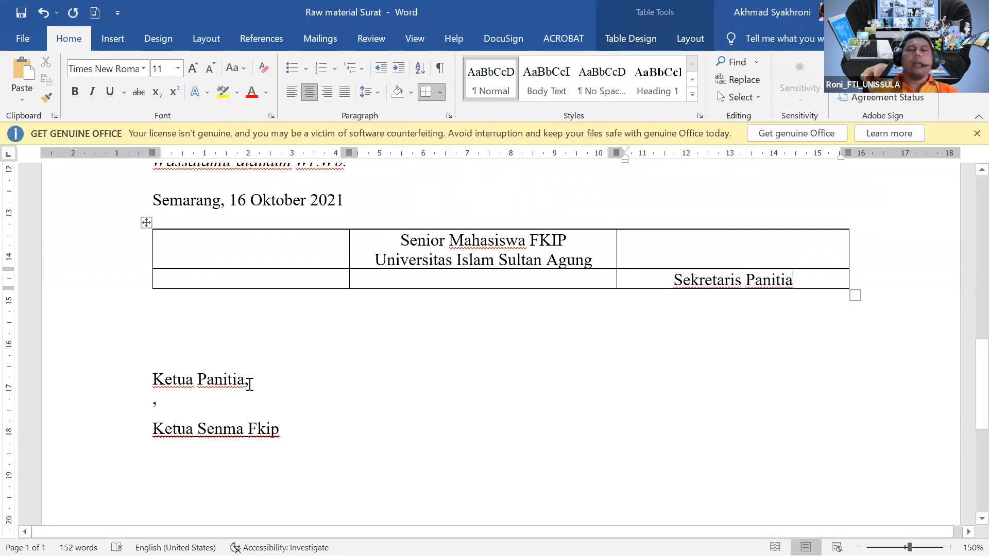
pyautogui.moveTo(245, 381); pyautogui.dragTo(215, 294)
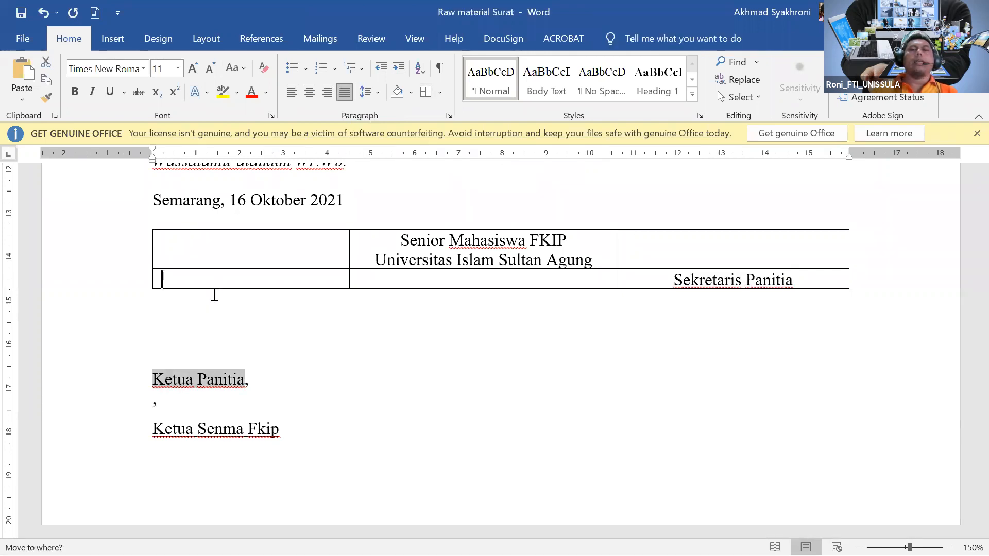
pyautogui.press('Return')
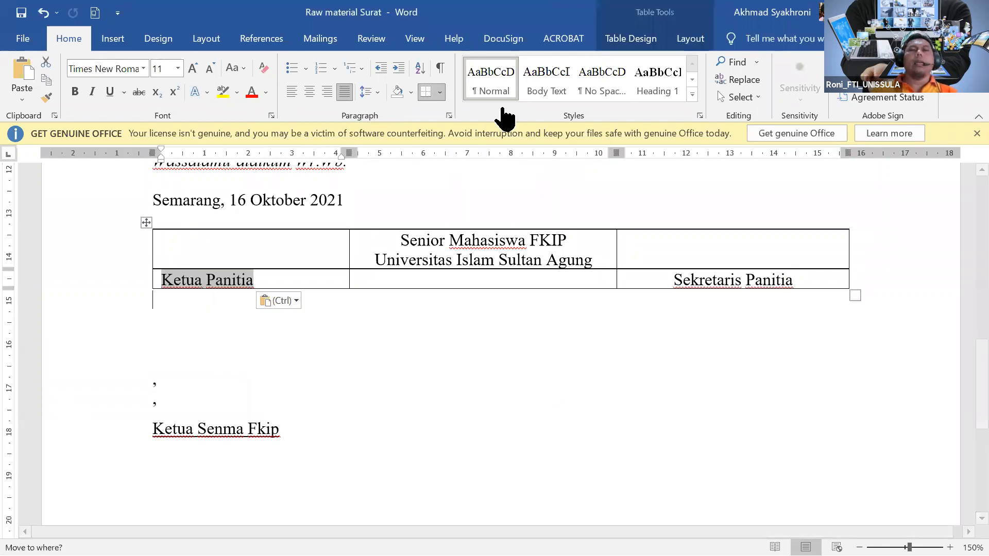
pyautogui.click(309, 93)
# Add a third row below the second row of the signature table.
pyautogui.click(859, 279)
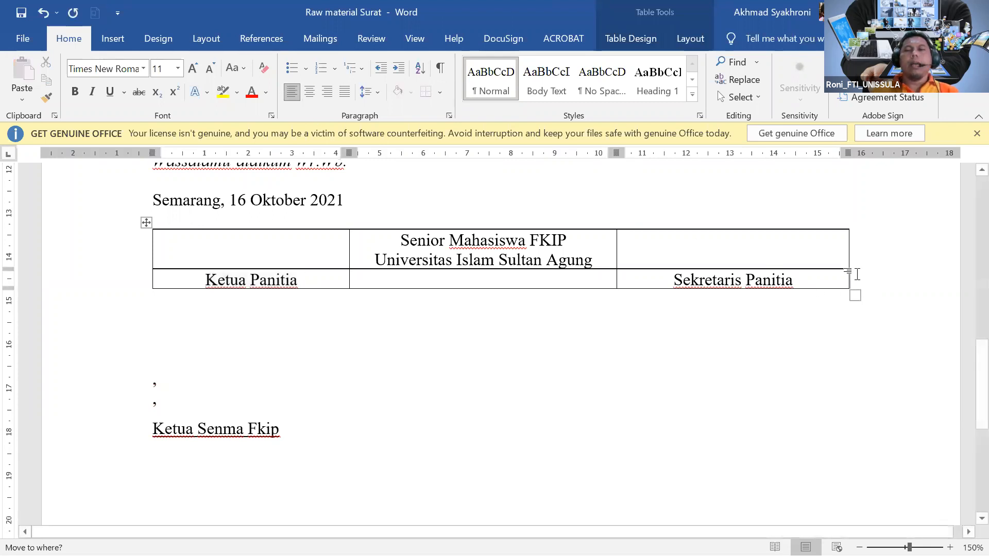
pyautogui.press('Return')
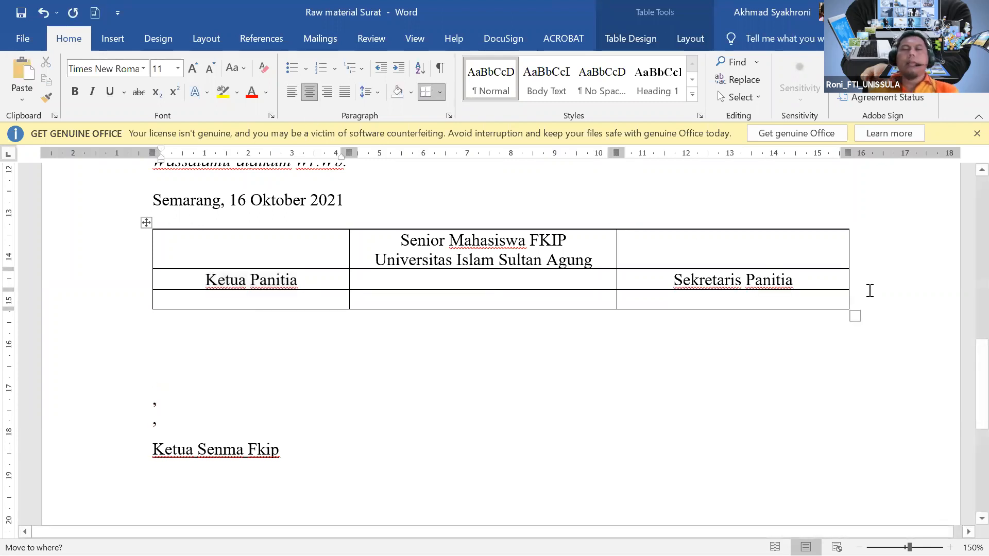
pyautogui.click(452, 297)
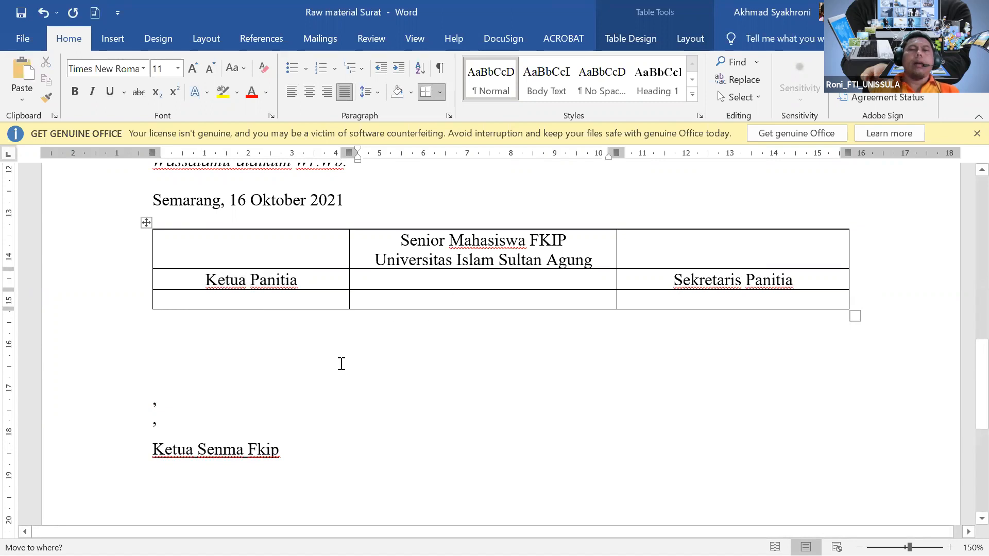
# Move Ketua Senma Fkip into the bottom middle cell, centred, un-underlined, with SENMA FKIP uppercased.
pyautogui.moveTo(284, 449); pyautogui.dragTo(166, 453)
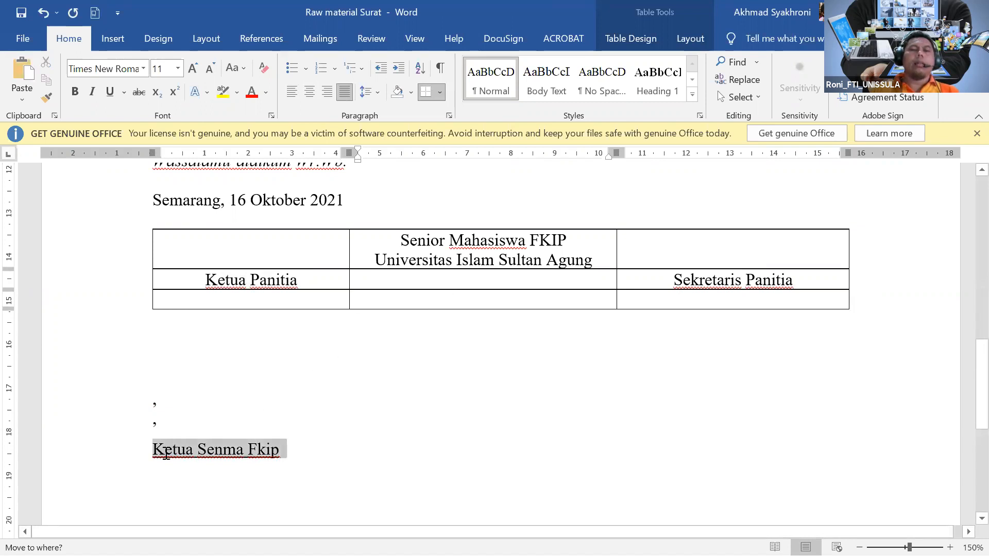
pyautogui.moveTo(230, 439); pyautogui.dragTo(170, 449)
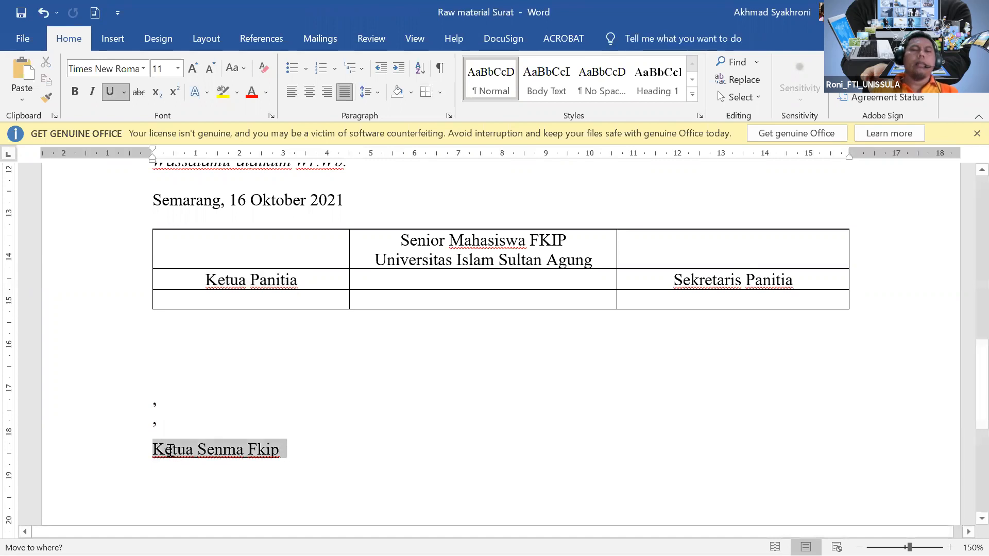
pyautogui.click(496, 304)
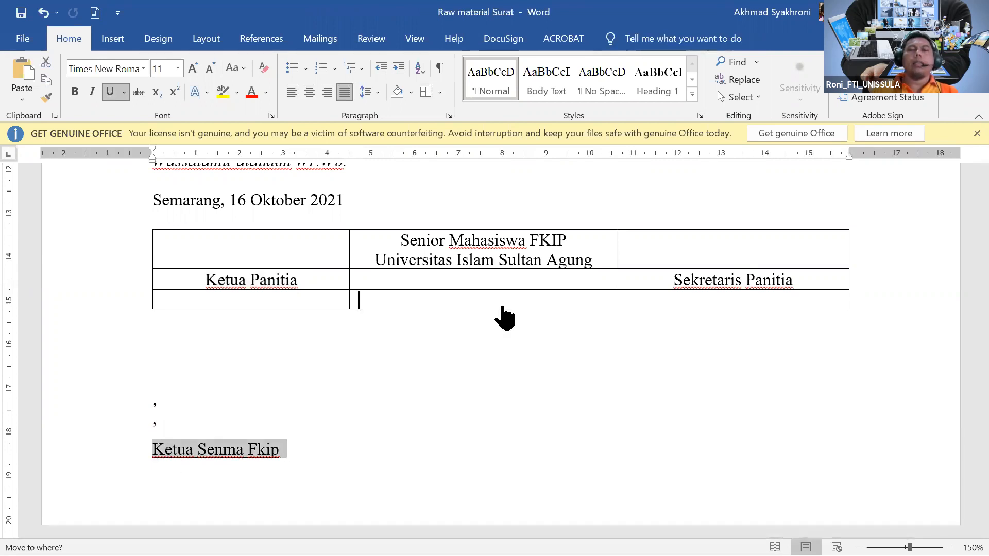
pyautogui.press('Return')
pyautogui.click(309, 92)
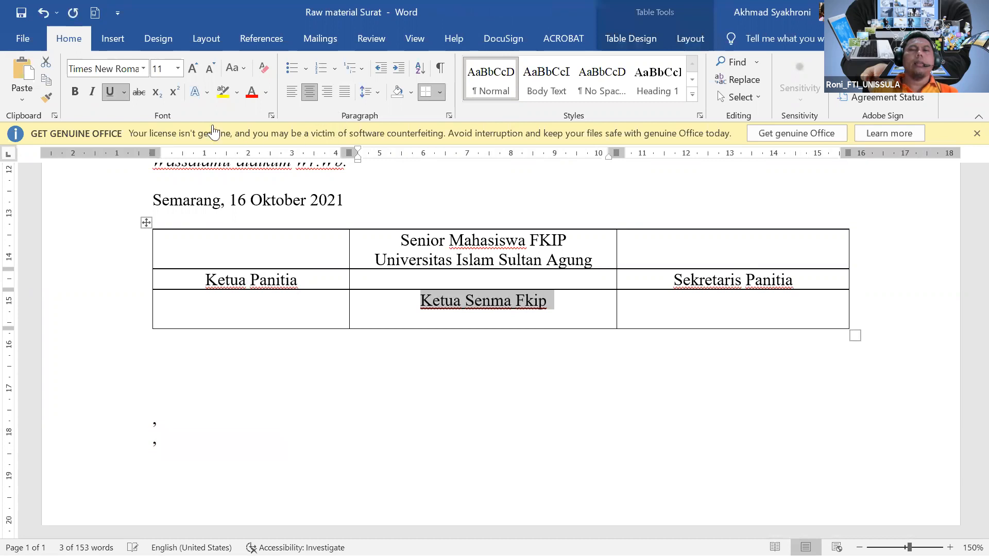
pyautogui.click(115, 99)
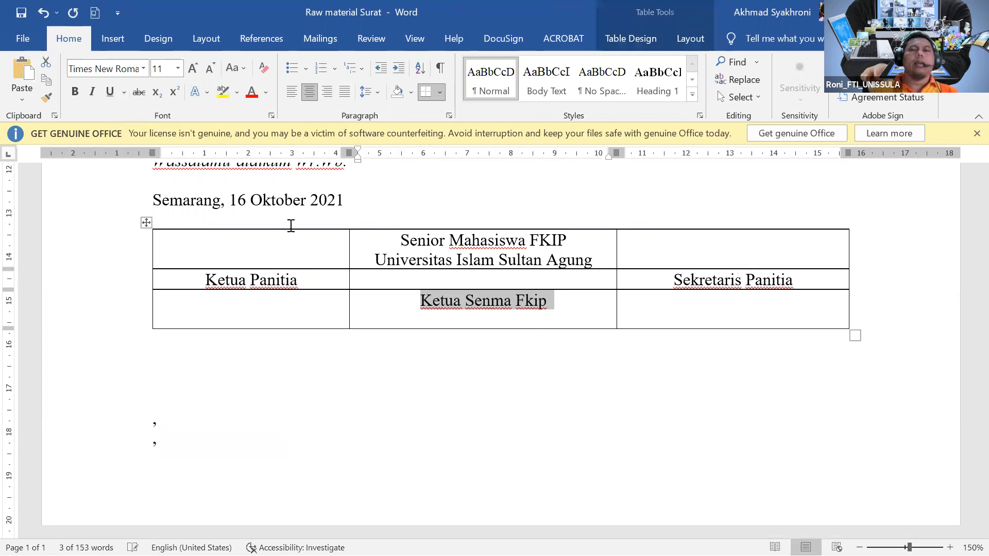
pyautogui.click(542, 308)
pyautogui.moveTo(555, 307); pyautogui.dragTo(477, 298)
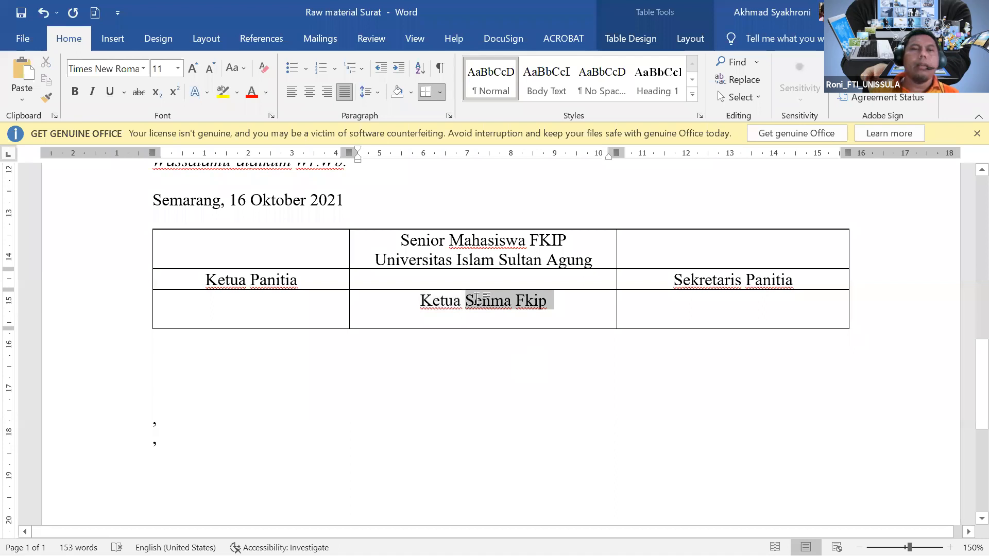
pyautogui.click(236, 68)
pyautogui.click(274, 125)
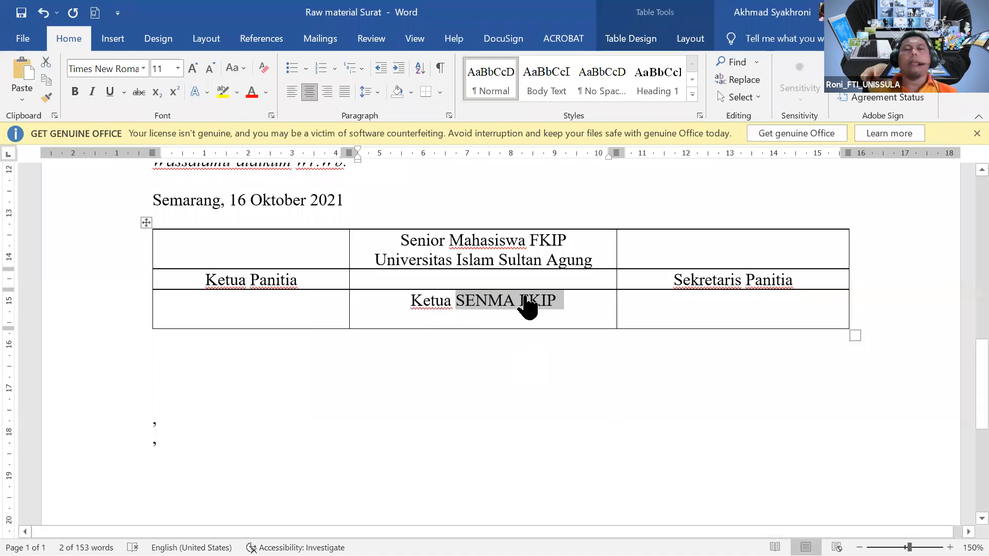
# Add blank lines in the second row to make it taller for signatures.
pyautogui.click(803, 285)
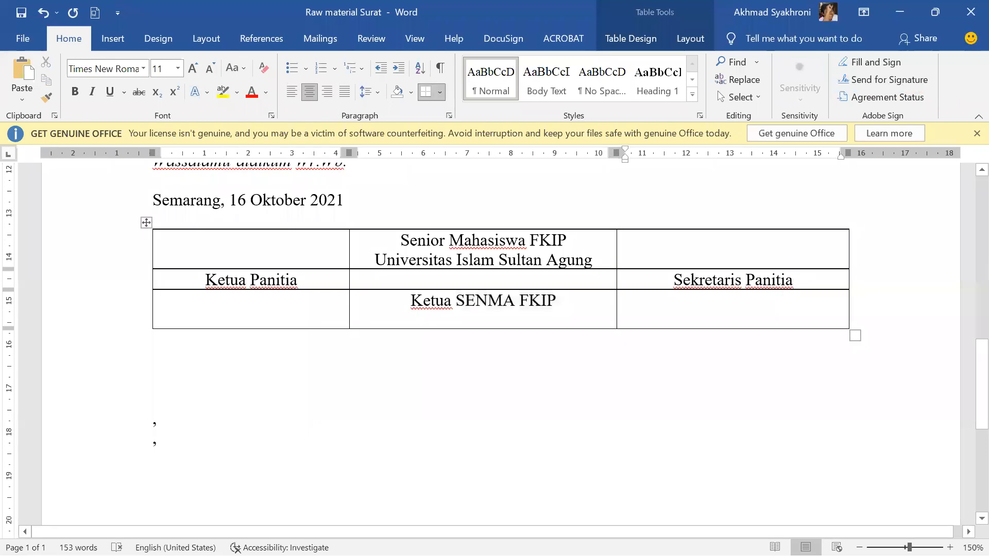
pyautogui.press('Return')
pyautogui.press('Return')
pyautogui.press('Return')
pyautogui.press('Return')
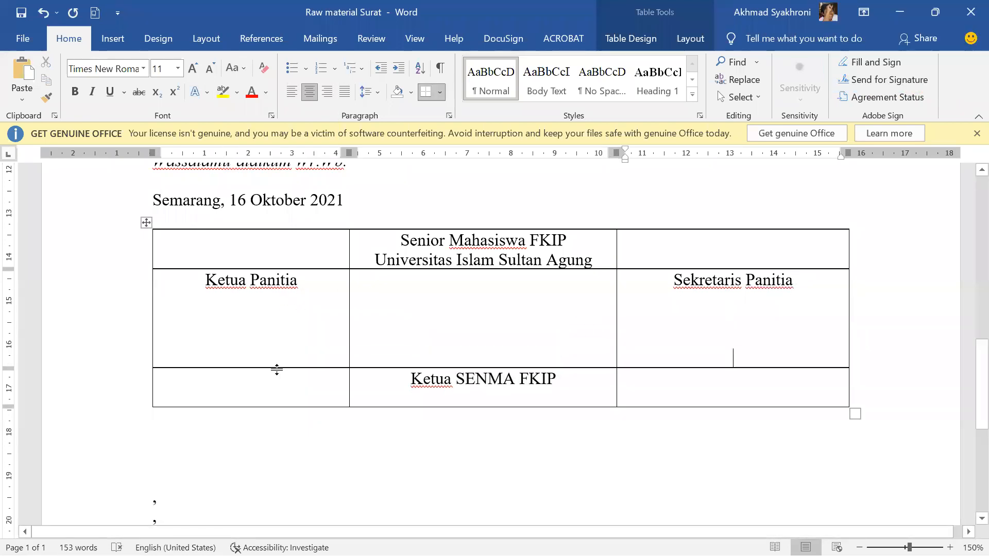
pyautogui.click(315, 288)
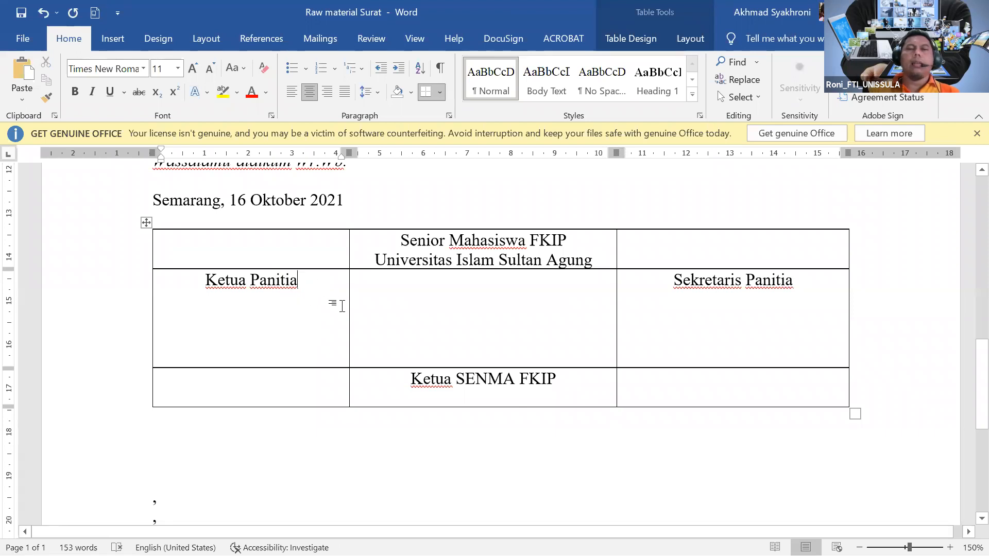
pyautogui.scroll(3, 341, 304)
pyautogui.scroll(4, 340, 303)
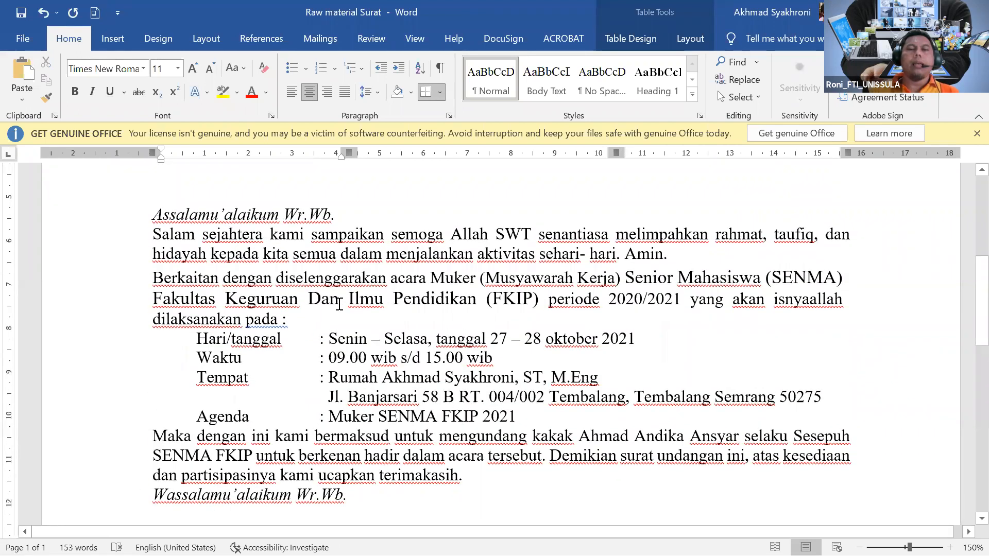
# Type the chairman's name in parentheses on the bottom line of the Ketua Panitia cell.
pyautogui.scroll(-10, 338, 303)
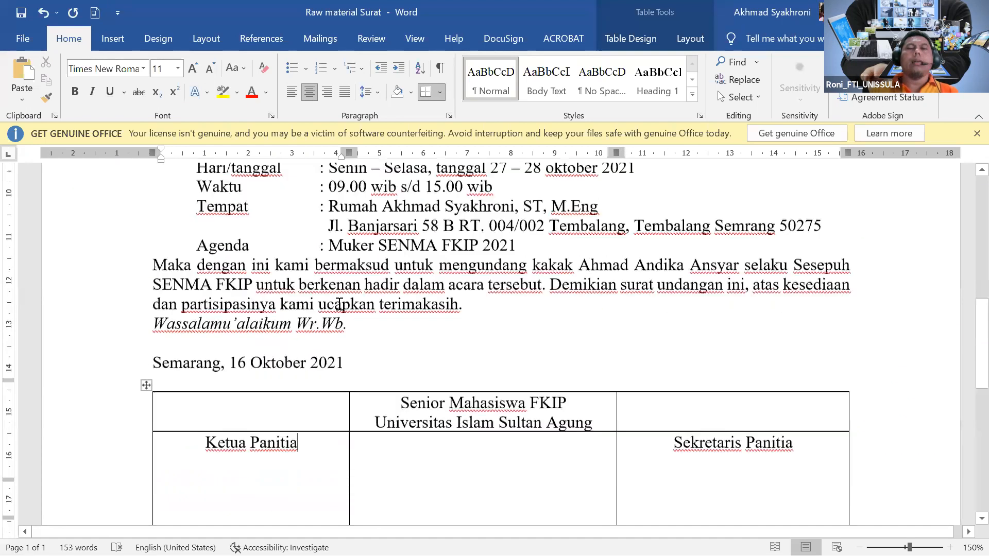
pyautogui.scroll(4, 288, 335)
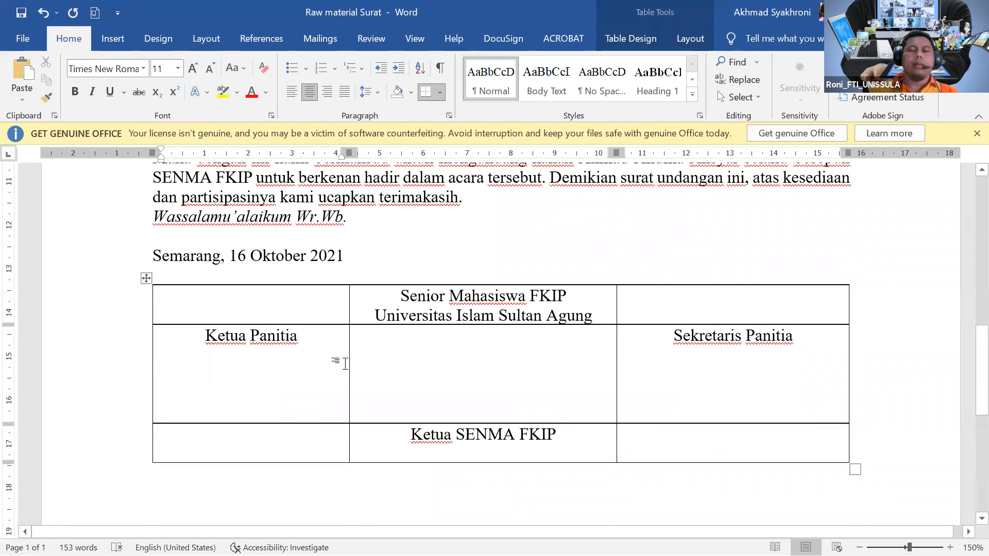
pyautogui.press('Down')
pyautogui.press('Down')
pyautogui.press('Down')
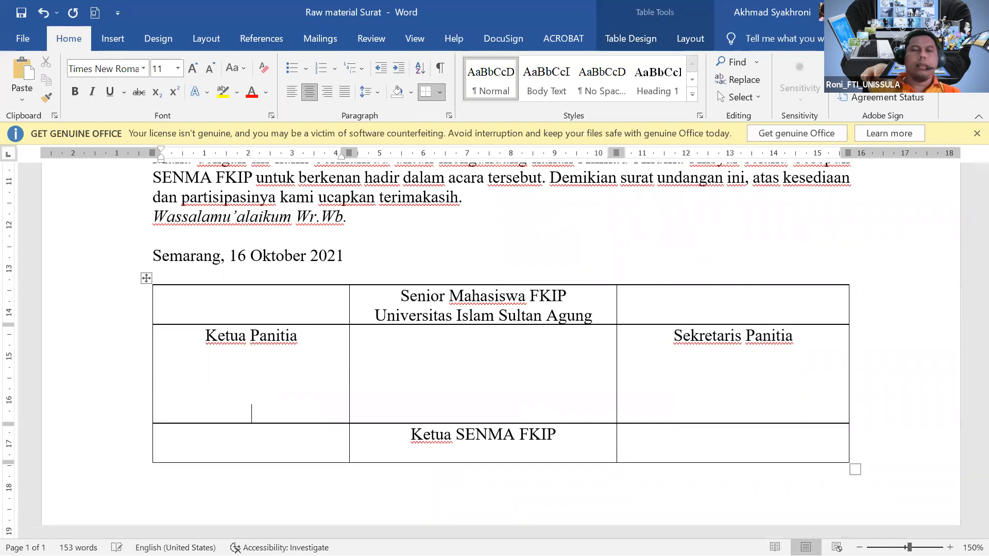
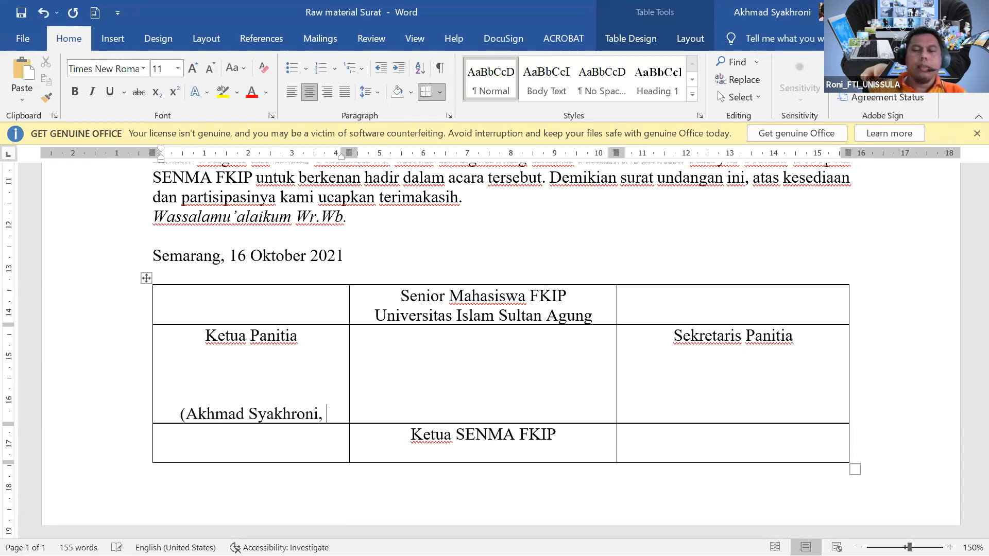
pyautogui.write(')')
# Delete the ', ST, M.Eng' degree titles from the end of the Tempat line.
pyautogui.scroll(5, 453, 296)
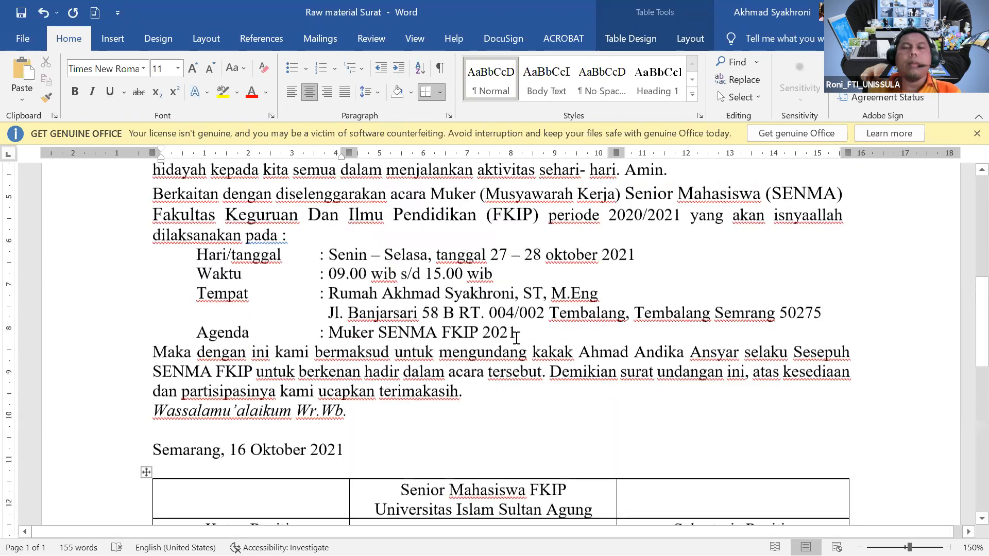
pyautogui.click(604, 375)
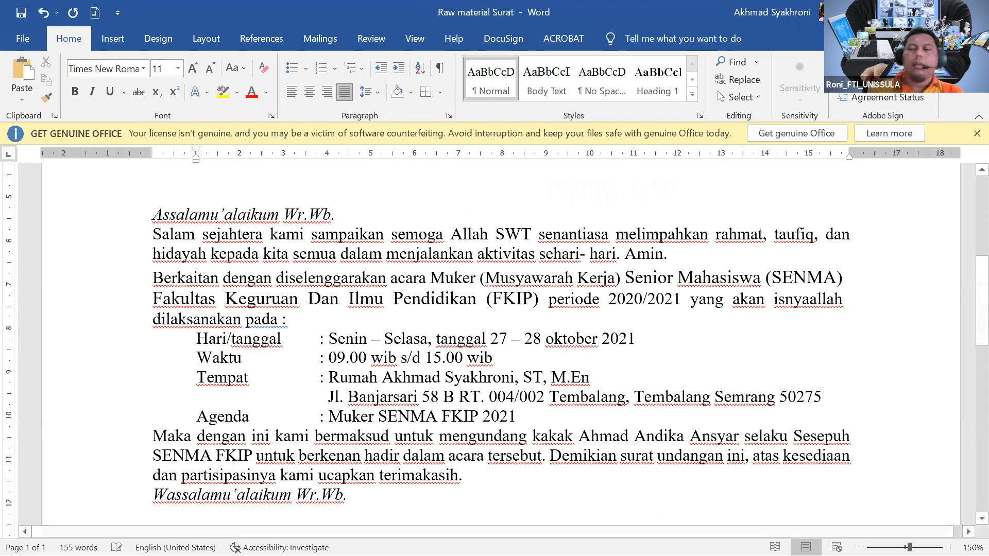
pyautogui.press('BackSpace')
pyautogui.press('BackSpace')
pyautogui.press('BackSpace')
pyautogui.press('BackSpace')
pyautogui.press('BackSpace')
pyautogui.press('BackSpace')
pyautogui.press('BackSpace')
pyautogui.press('BackSpace')
pyautogui.press('BackSpace')
pyautogui.press('BackSpace')
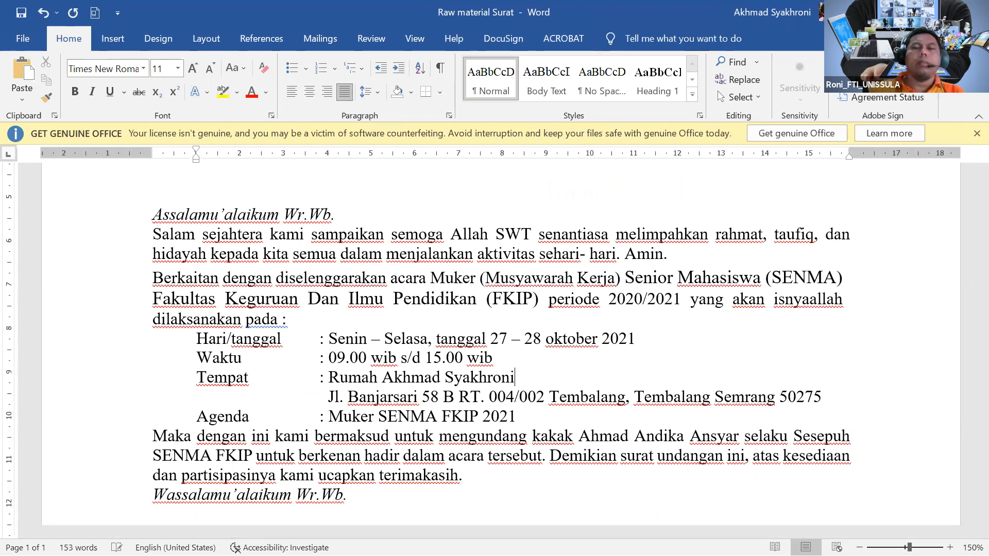
# Type the secretary's name in parentheses under Sekretaris Panitia.
pyautogui.scroll(-6, 658, 426)
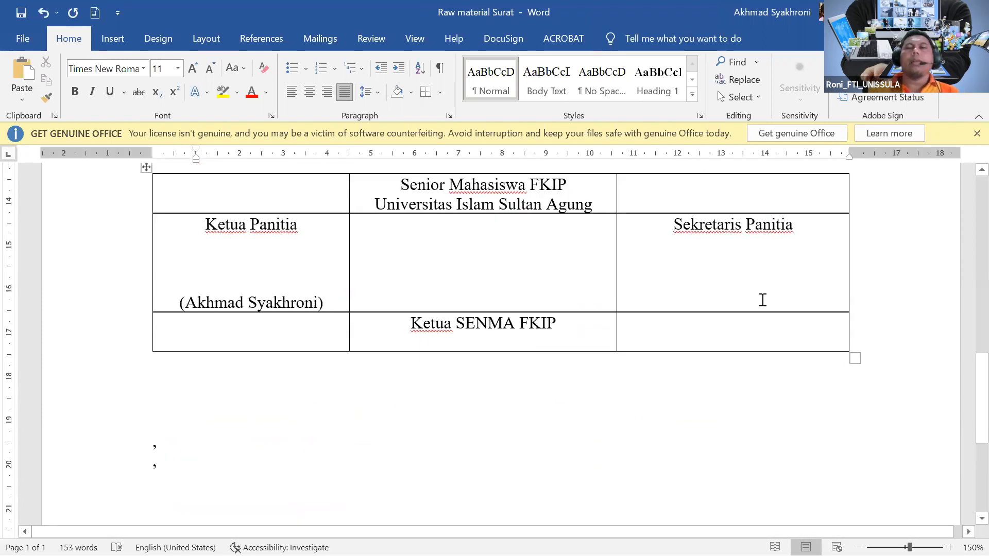
pyautogui.click(762, 300)
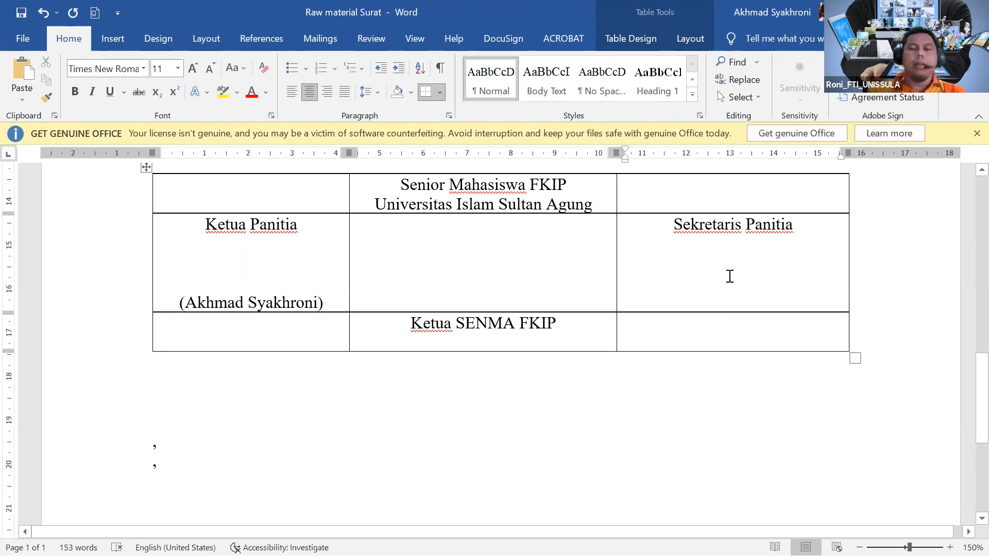
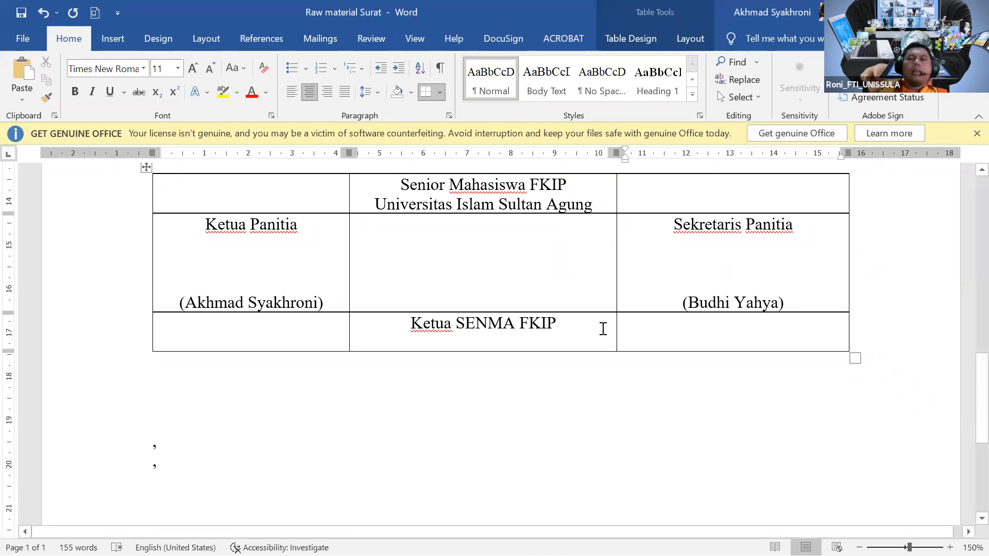
# Add a centred line under Ketua SENMA FKIP holding the SENMA chair's name in parentheses.
pyautogui.click(556, 323)
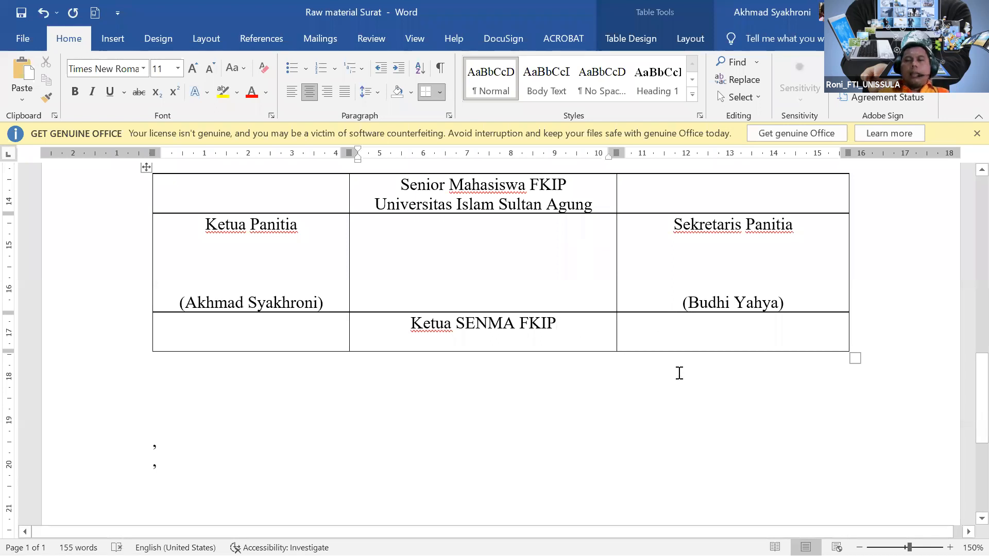
pyautogui.press('Return')
pyautogui.press('Return')
pyautogui.press('Return')
pyautogui.press('Return')
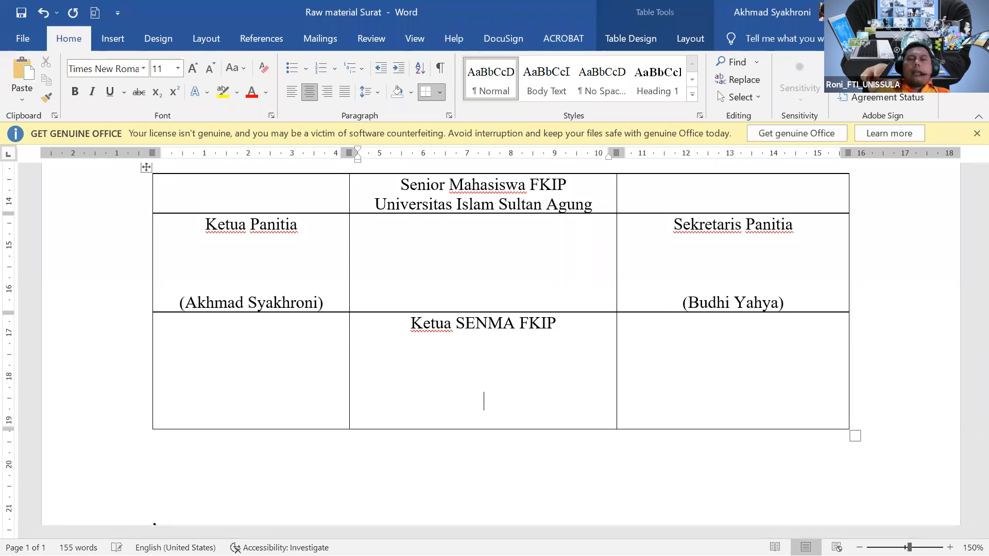
pyautogui.hotkey('ctrl', 'j')
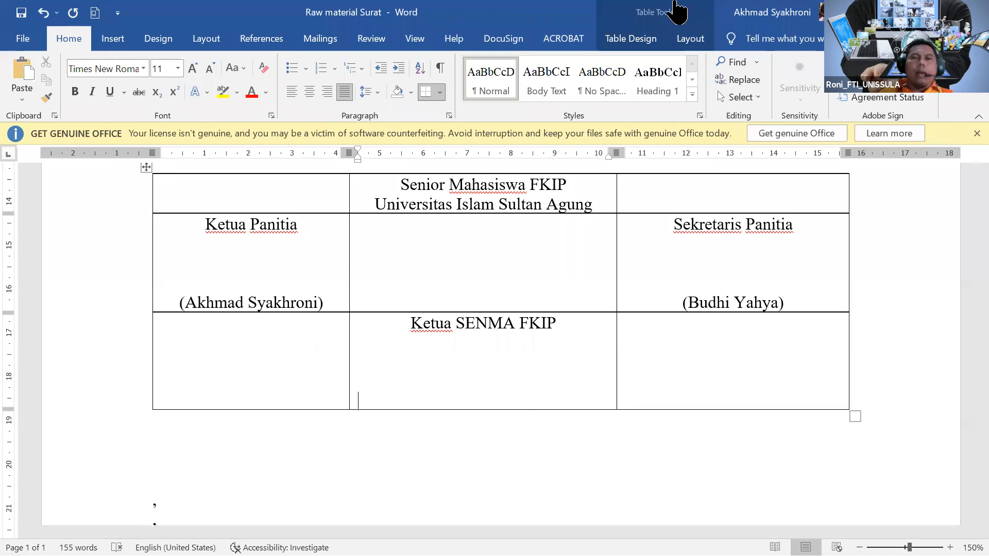
pyautogui.hotkey('ctrl', 'l')
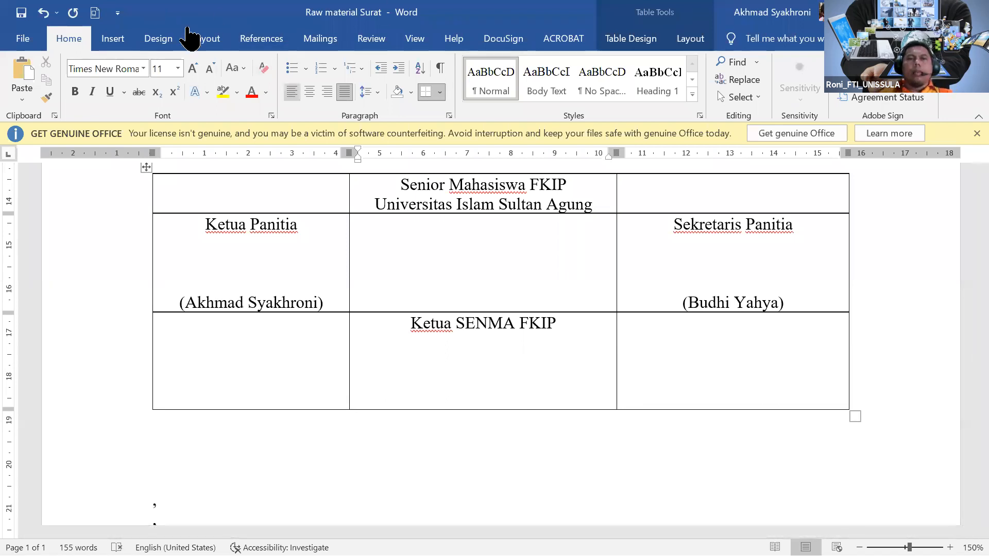
pyautogui.hotkey('ctrl', 'e')
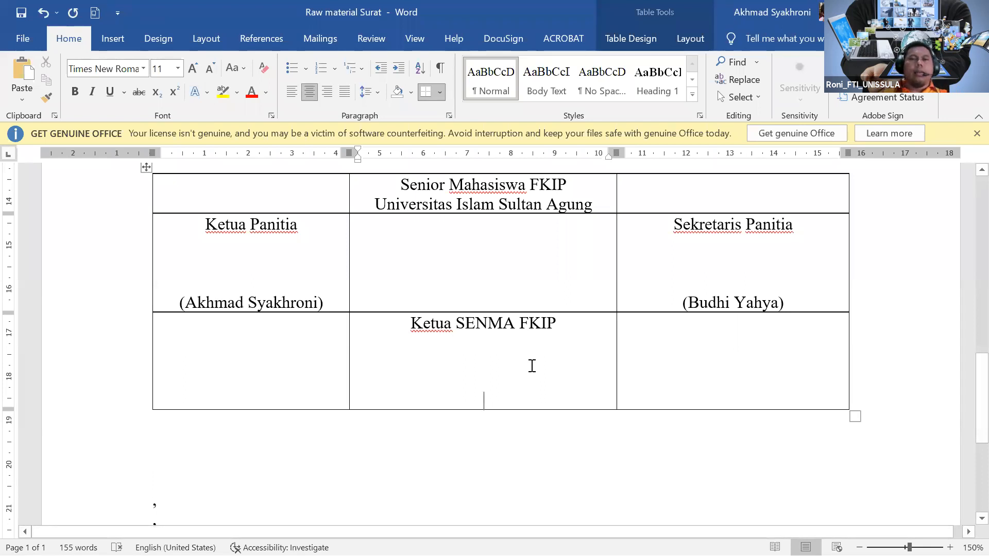
pyautogui.write('(')
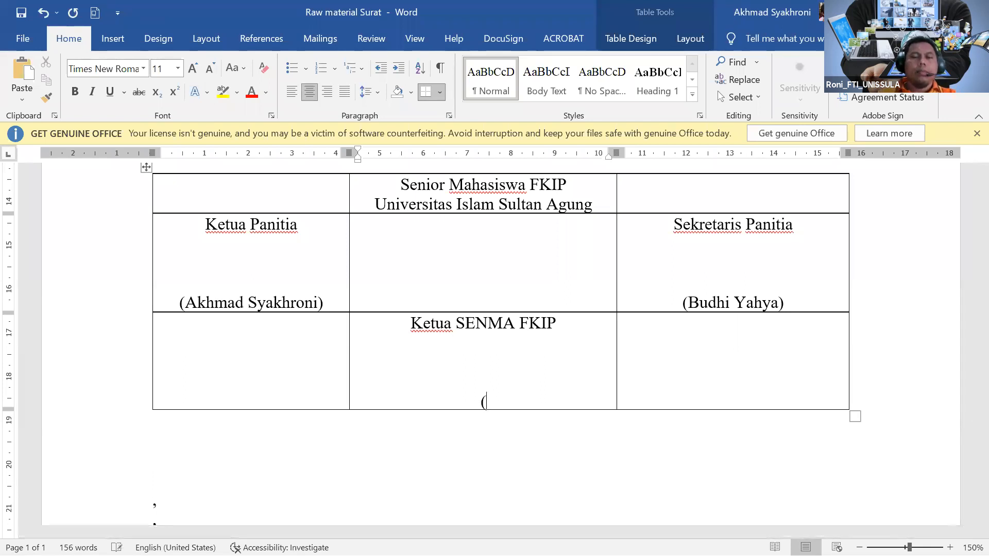
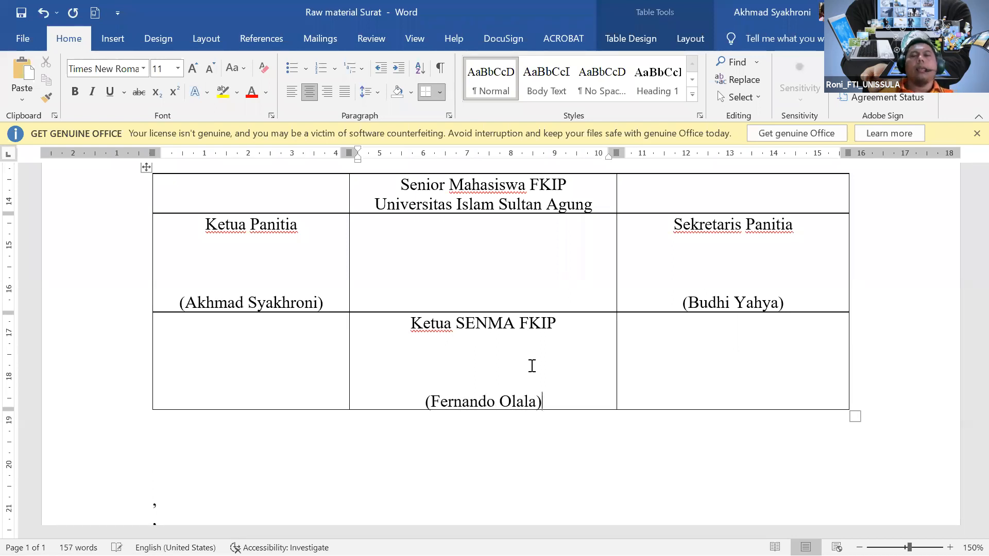
pyautogui.scroll(1, 532, 366)
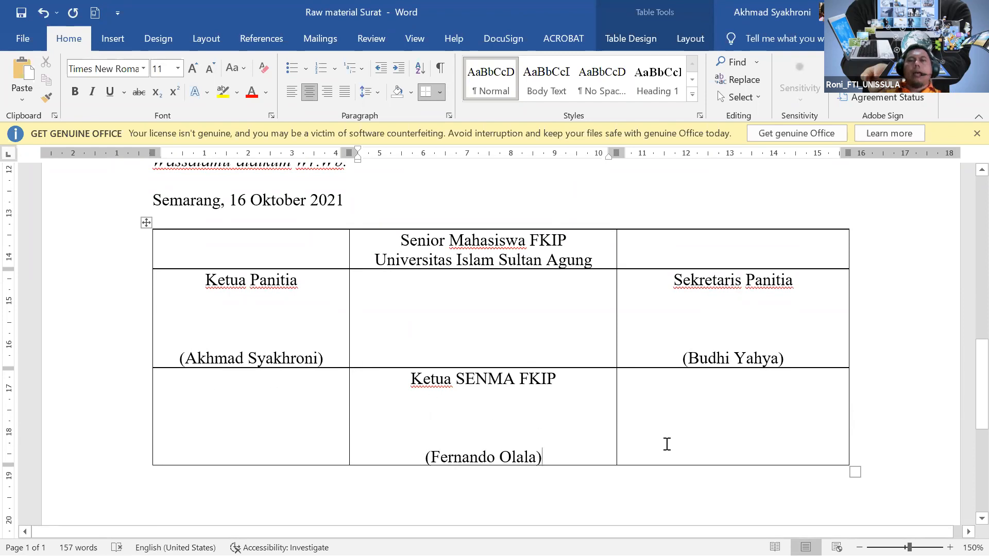
pyautogui.scroll(1, 668, 444)
pyautogui.scroll(3, 671, 444)
pyautogui.scroll(-4, 671, 443)
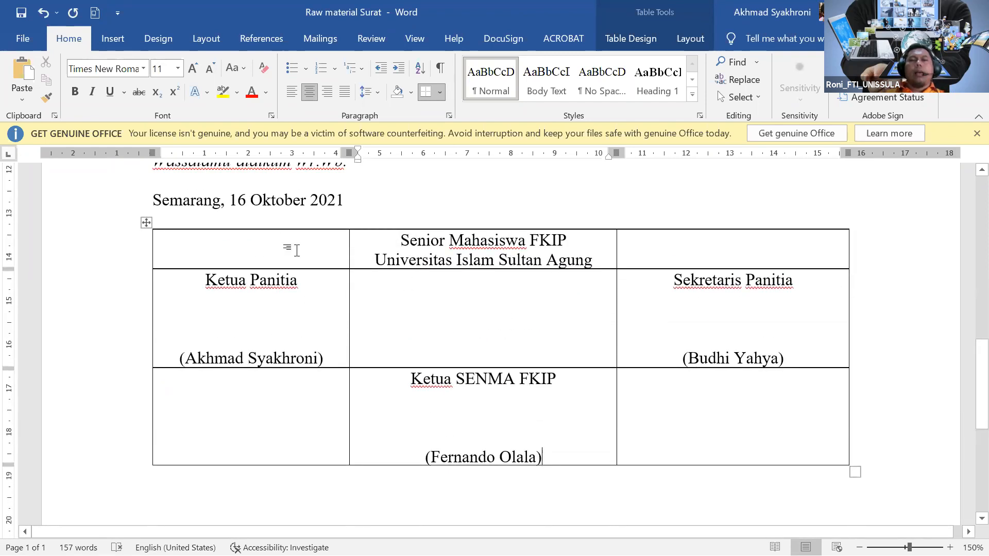
# Set the signature table's borders to None through Table Properties > Borders and Shading.
pyautogui.click(145, 225)
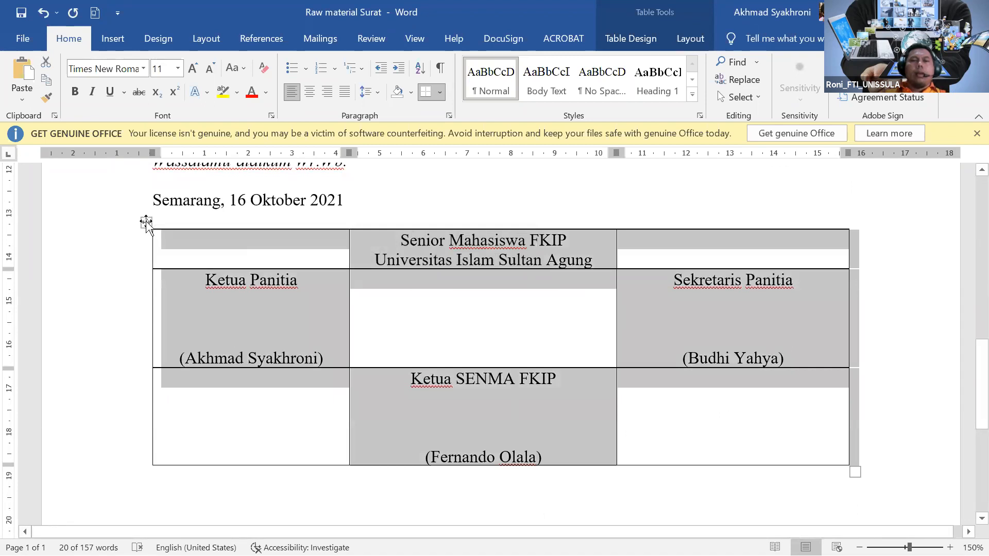
pyautogui.rightClick(147, 224)
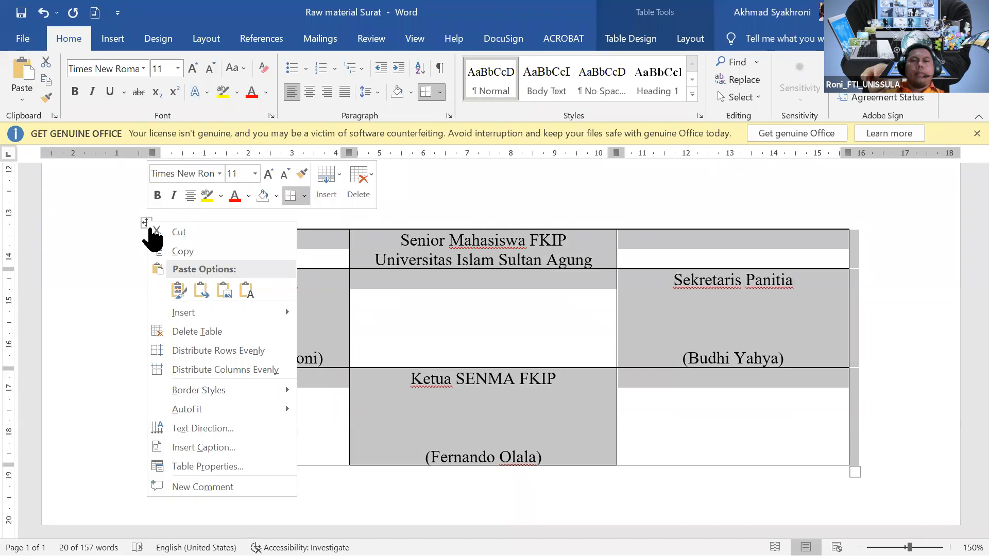
pyautogui.click(230, 466)
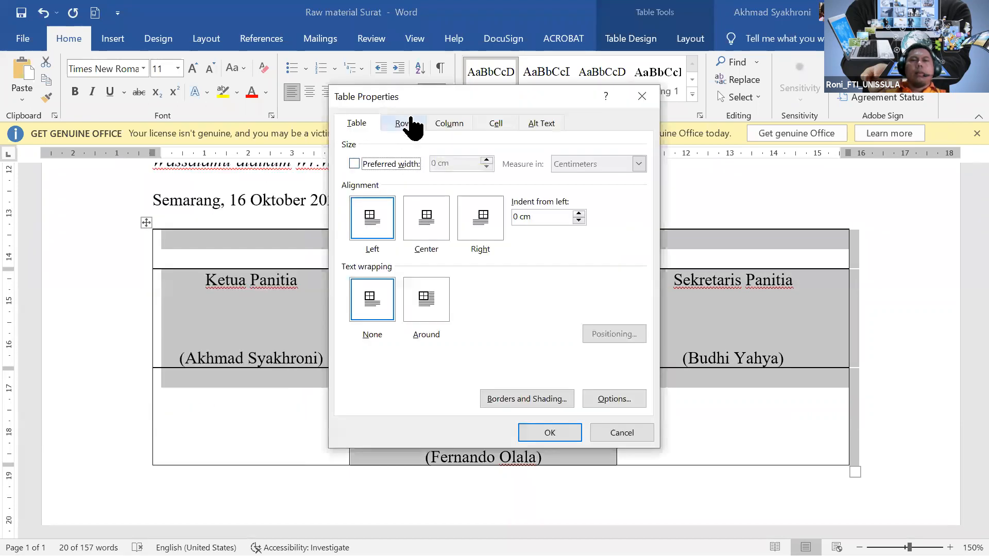
pyautogui.click(407, 123)
pyautogui.click(449, 124)
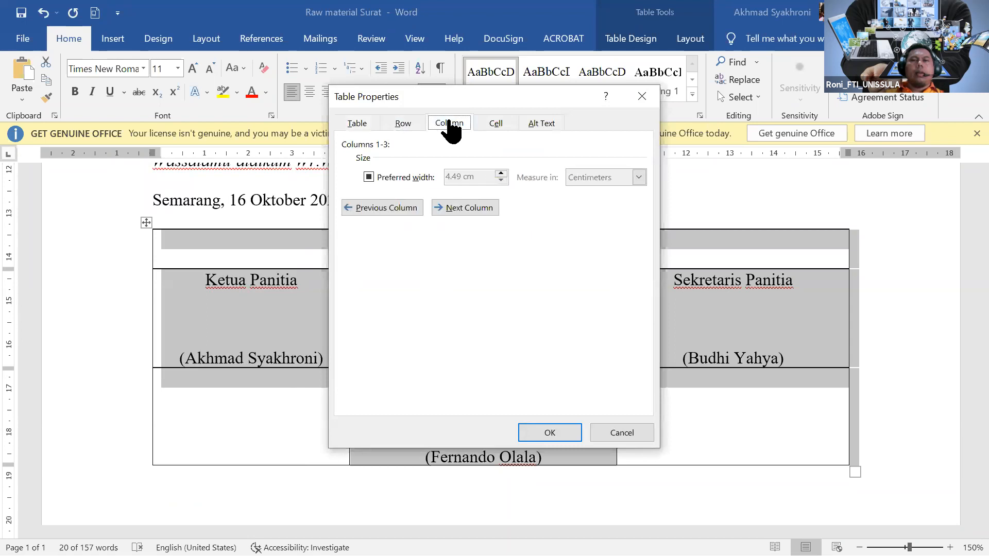
pyautogui.click(355, 124)
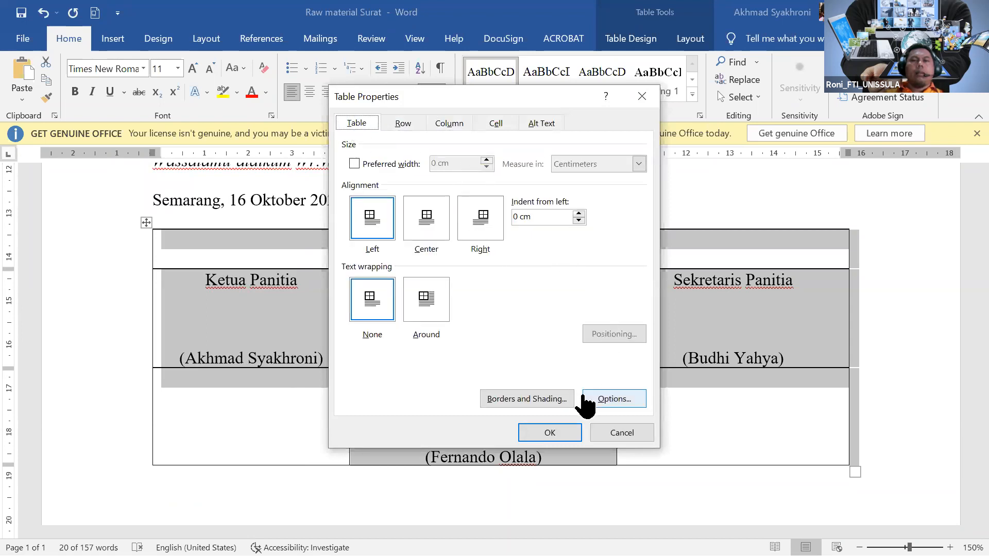
pyautogui.click(551, 404)
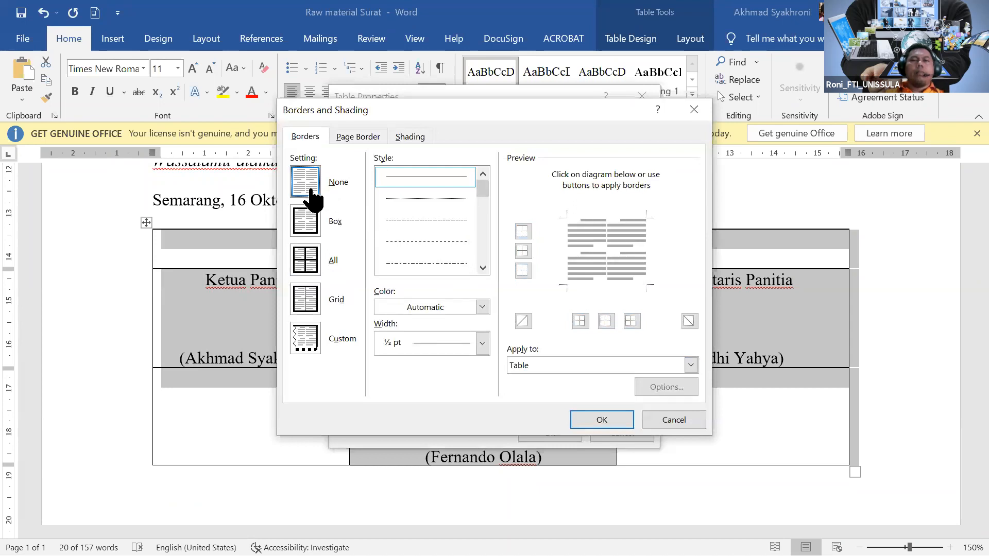
pyautogui.click(593, 421)
pyautogui.click(550, 433)
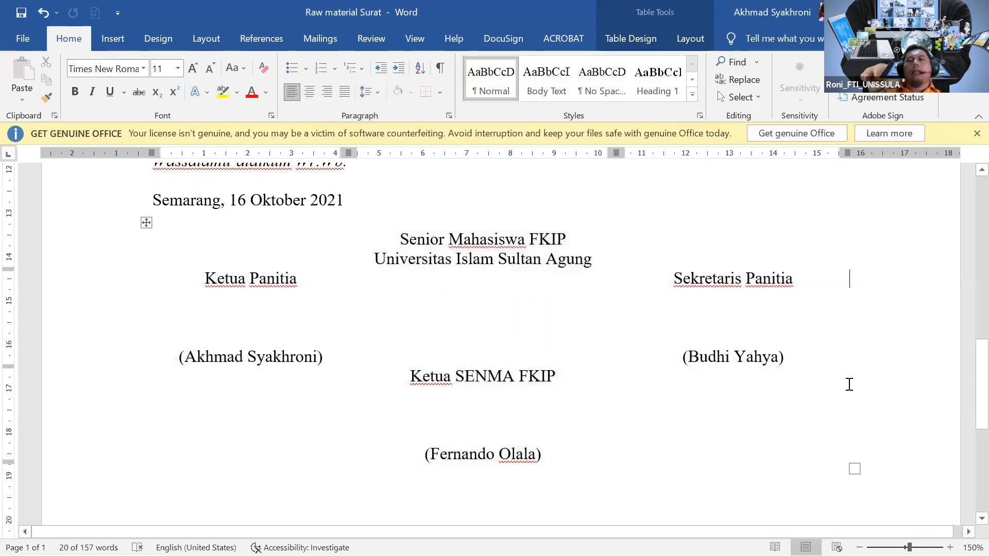
# Scroll up to review the SENMA letterhead and the Nomor, Lampiran, Perihal reference block.
pyautogui.scroll(6, 570, 359)
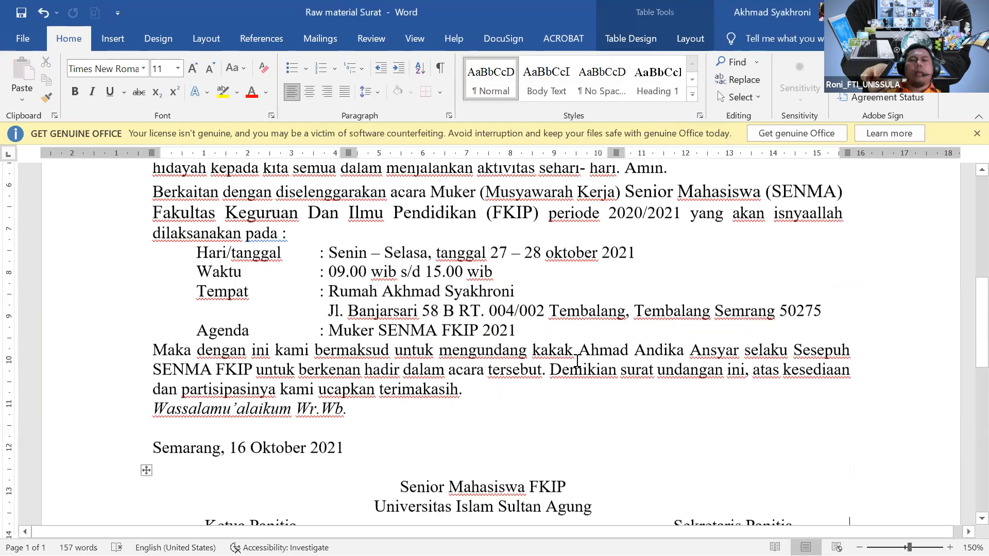
pyautogui.scroll(-4, 483, 388)
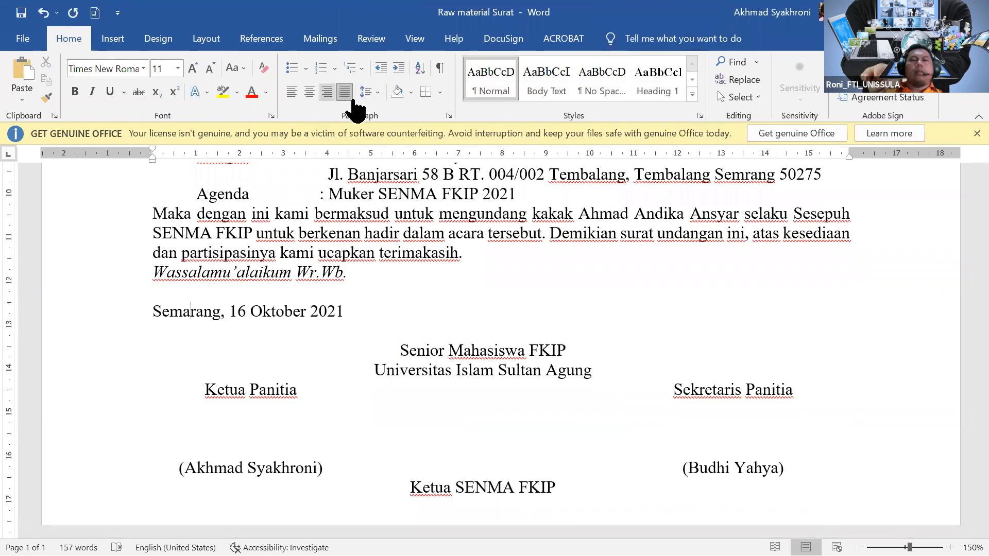
pyautogui.scroll(3, 846, 353)
pyautogui.scroll(-2, 834, 363)
pyautogui.scroll(7, 826, 374)
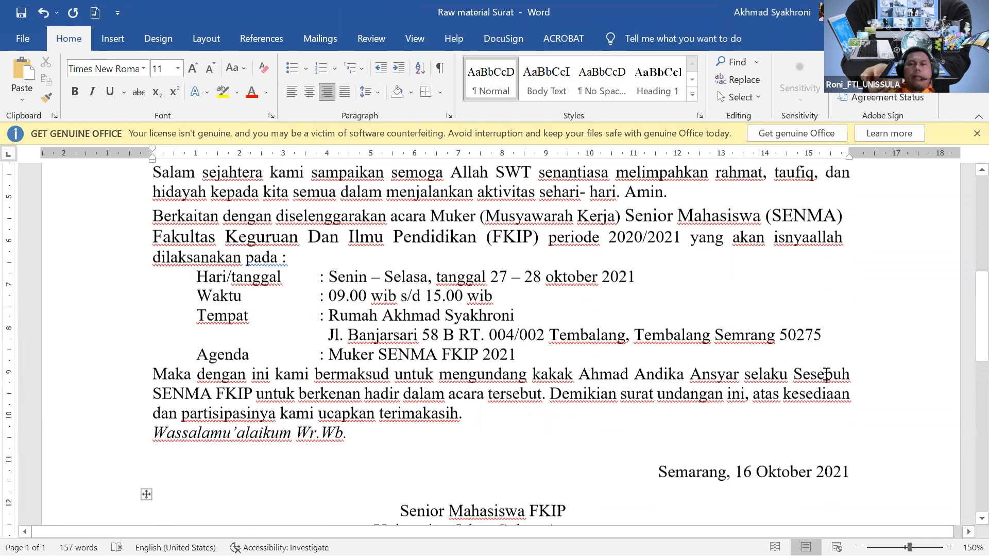
pyautogui.scroll(1, 826, 375)
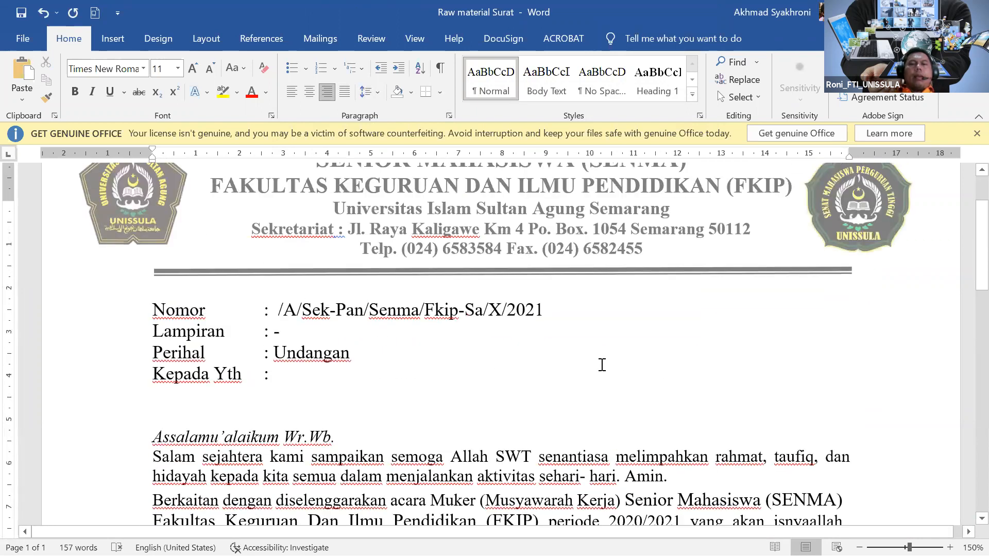
pyautogui.scroll(3, 468, 252)
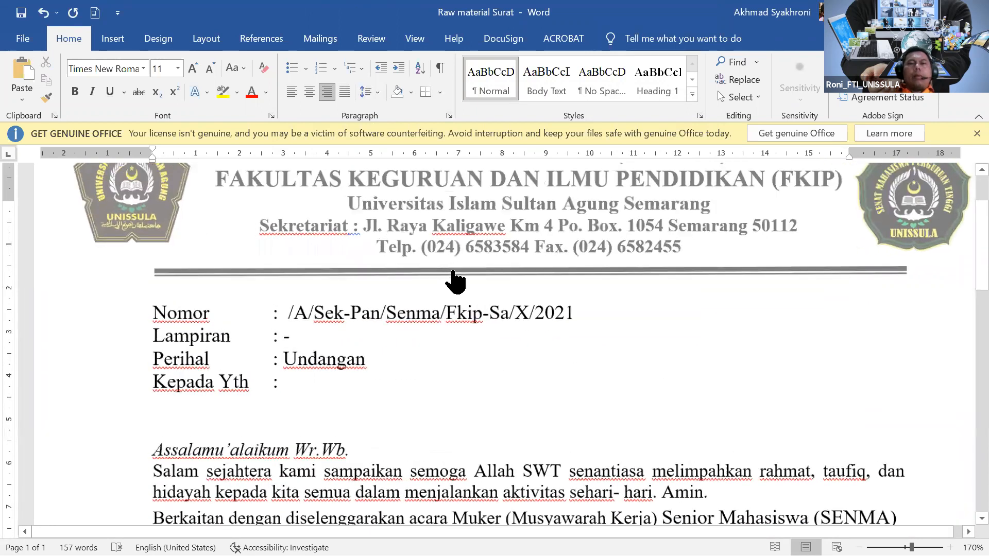
pyautogui.scroll(5, 712, 318)
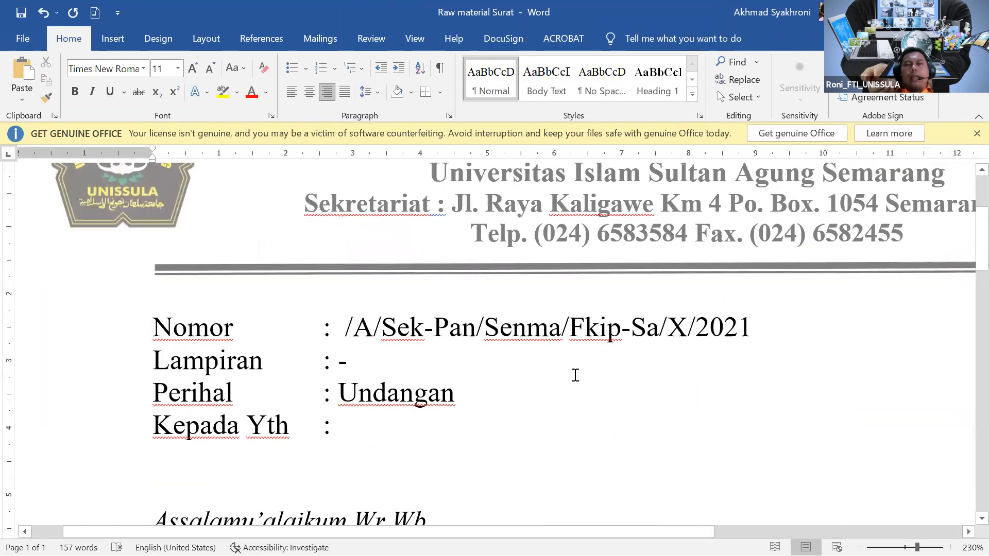
pyautogui.scroll(4, 971, 298)
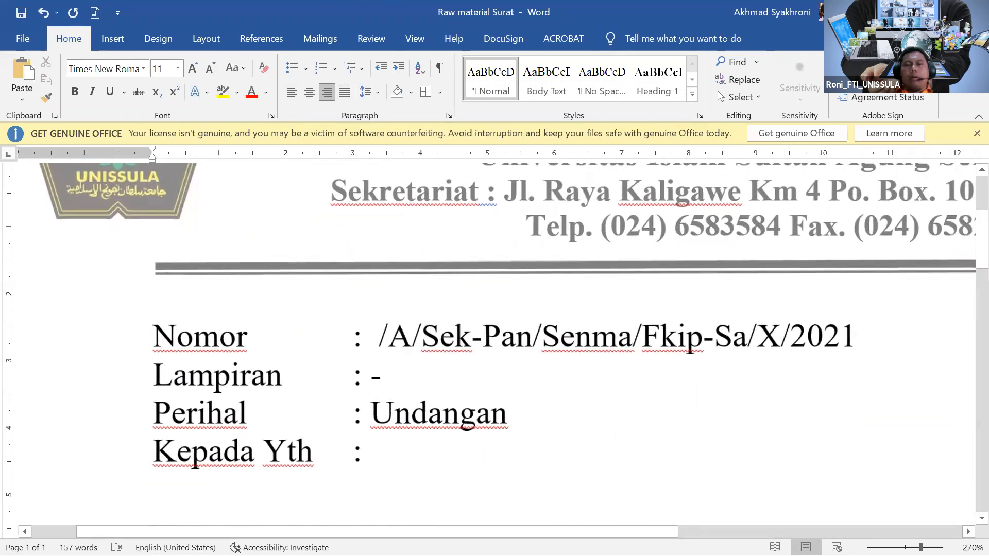
pyautogui.scroll(3, 625, 535)
pyautogui.hscroll(5, 430, 490)
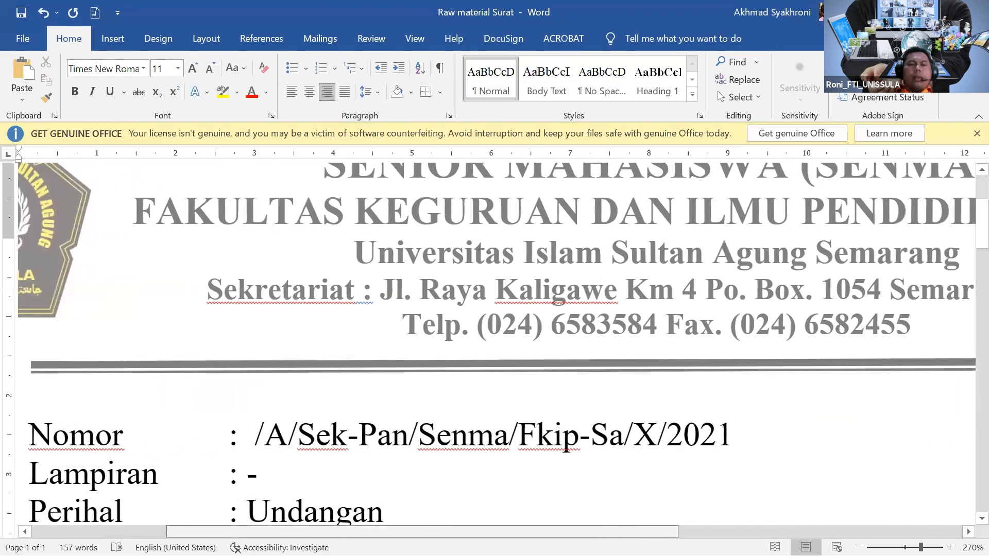
pyautogui.hscroll(-3, 288, 446)
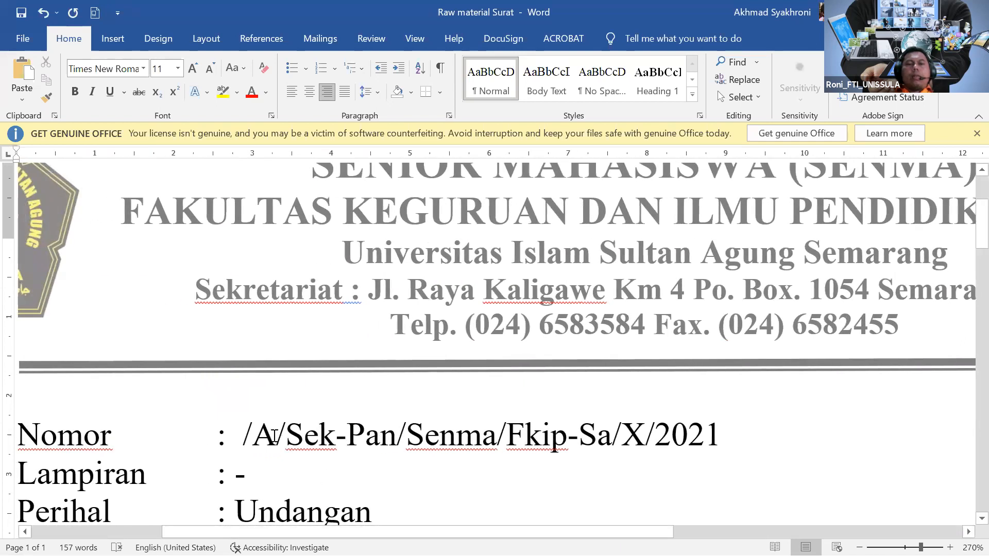
pyautogui.scroll(-2, 274, 437)
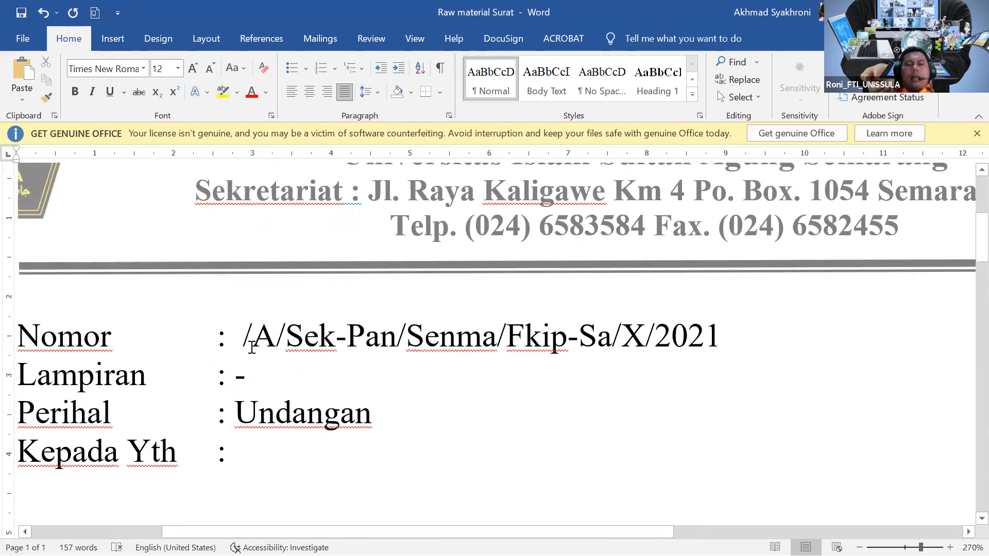
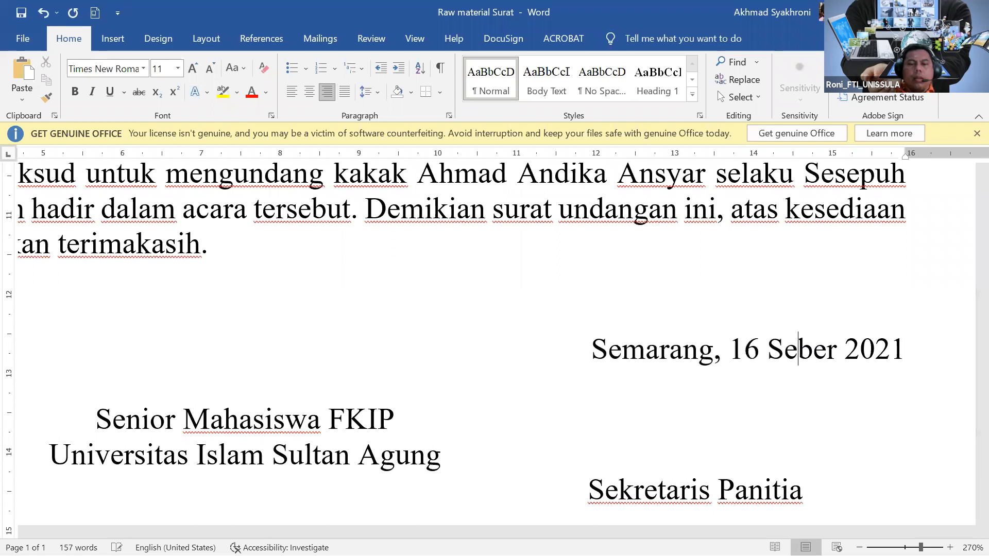
# Complete the closing date line so it reads 'Semarang, 16 September 2021'.
pyautogui.write('tem')
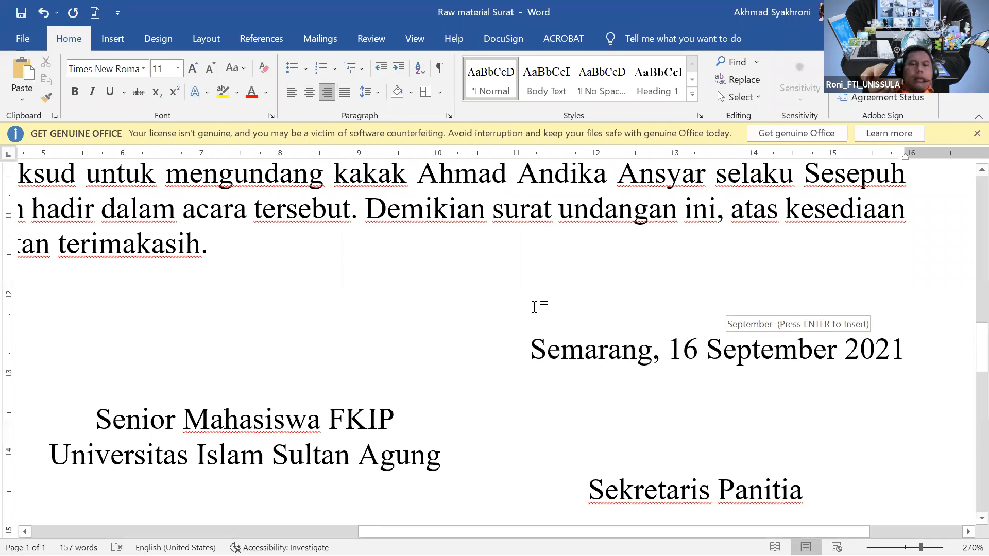
pyautogui.click(535, 310)
pyautogui.scroll(-9, 534, 311)
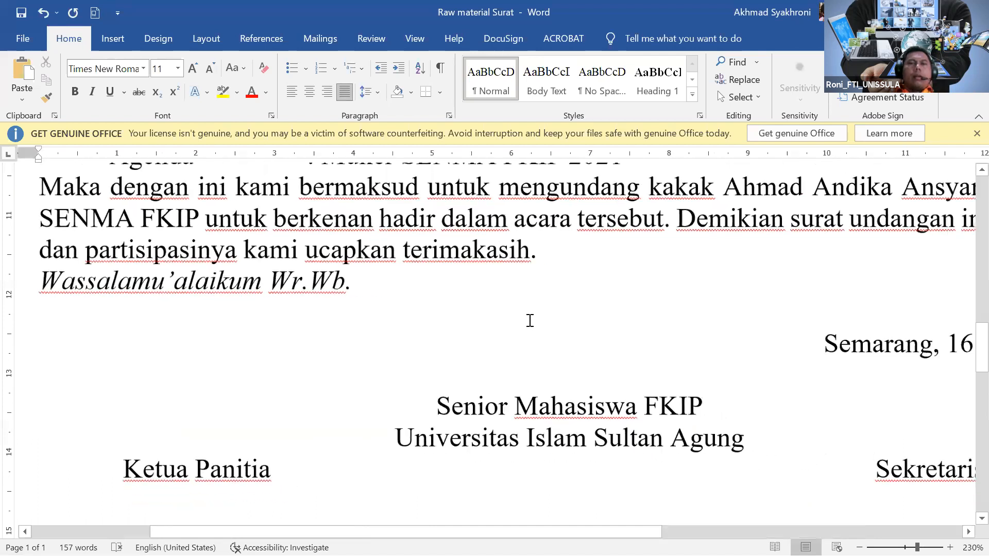
pyautogui.scroll(-2, 524, 334)
pyautogui.scroll(5, 530, 340)
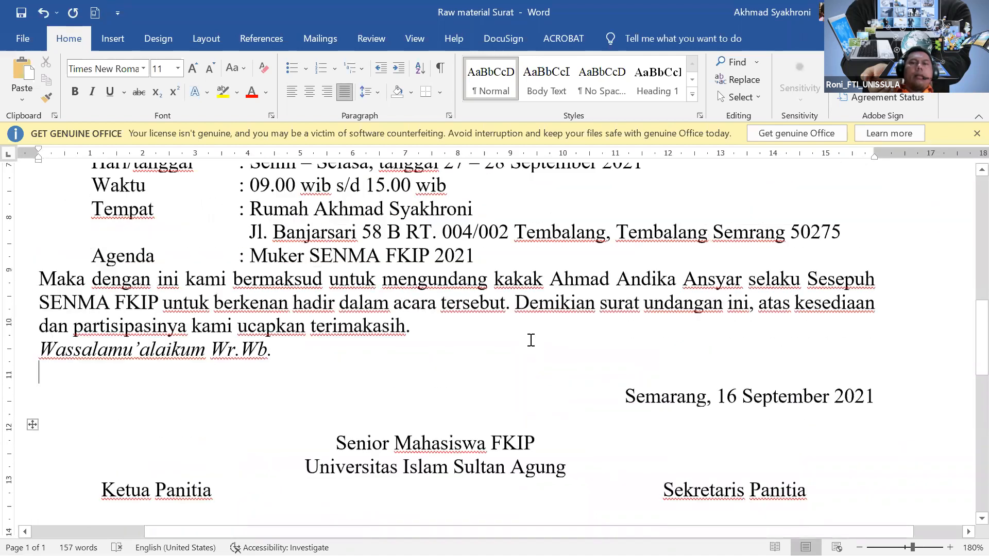
pyautogui.scroll(-3, 531, 341)
pyautogui.scroll(-5, 531, 340)
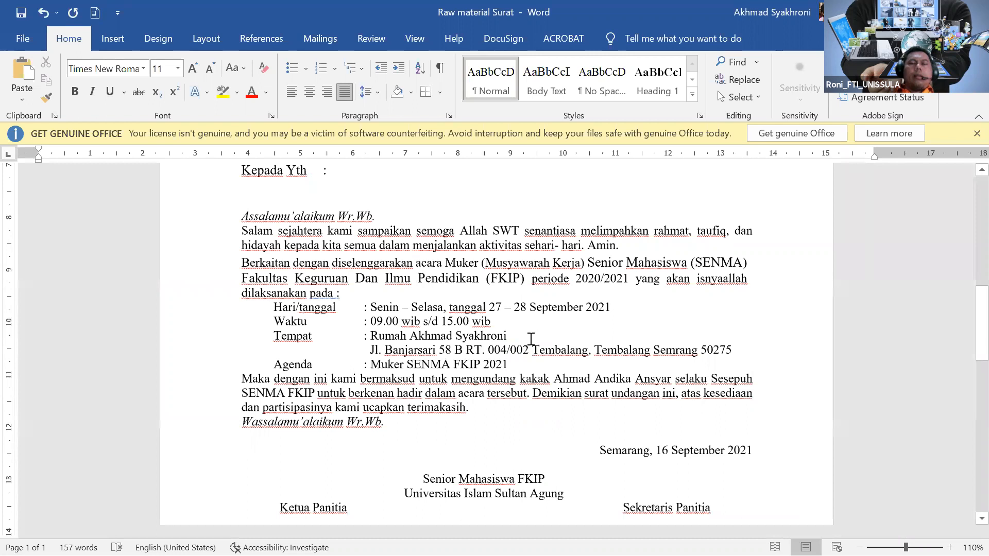
pyautogui.scroll(-3, 501, 273)
pyautogui.scroll(-3, 500, 274)
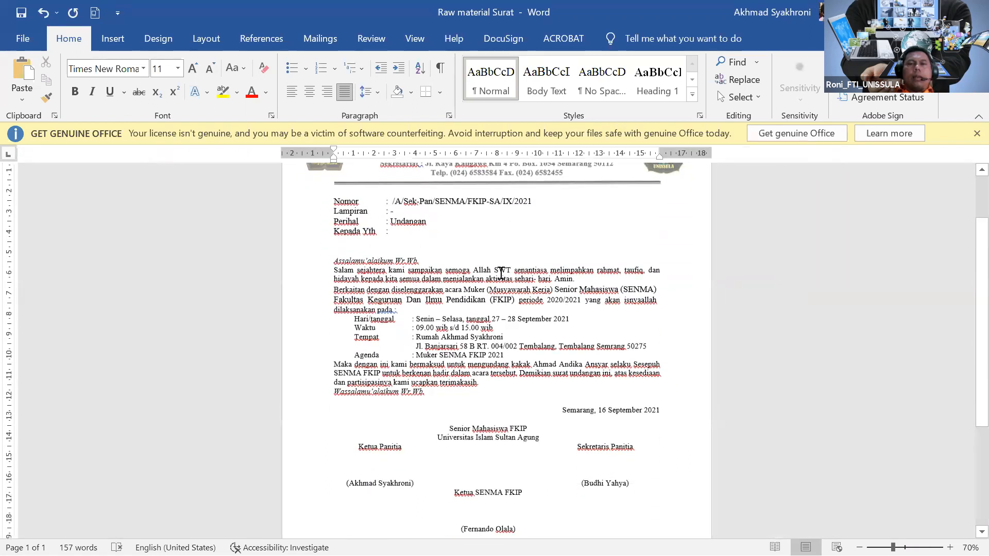
pyautogui.scroll(5, 502, 286)
pyautogui.scroll(5, 470, 334)
pyautogui.scroll(-2, 476, 335)
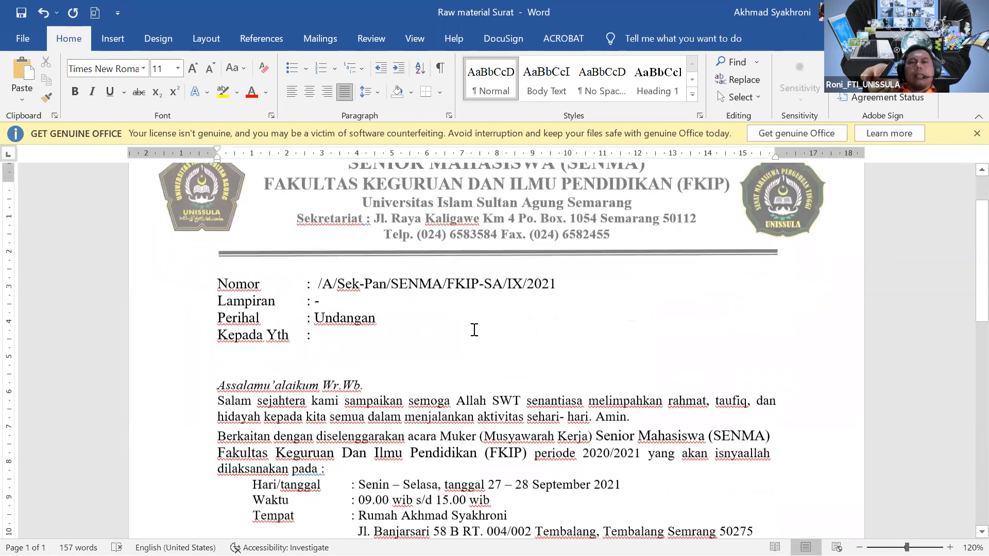
pyautogui.scroll(3, 480, 335)
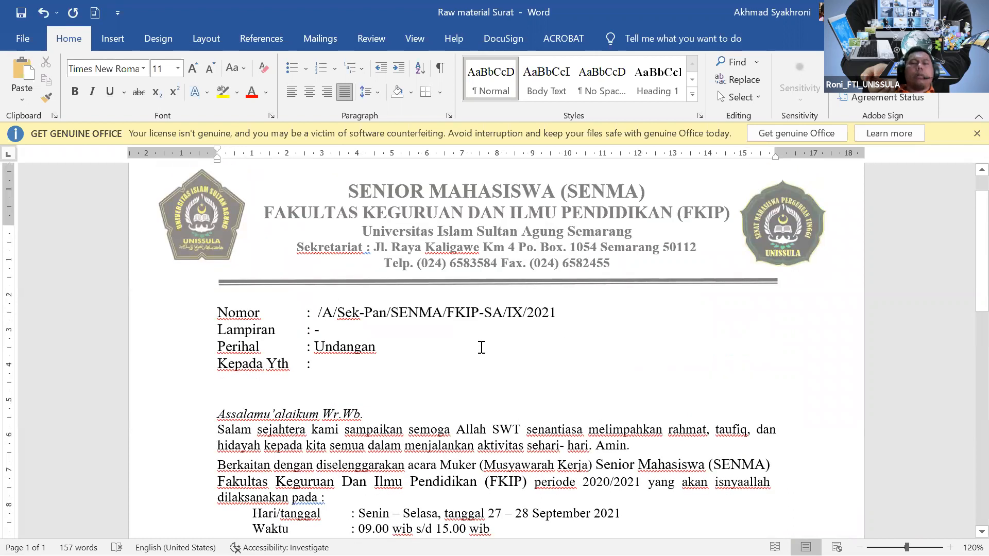
pyautogui.scroll(-4, 481, 348)
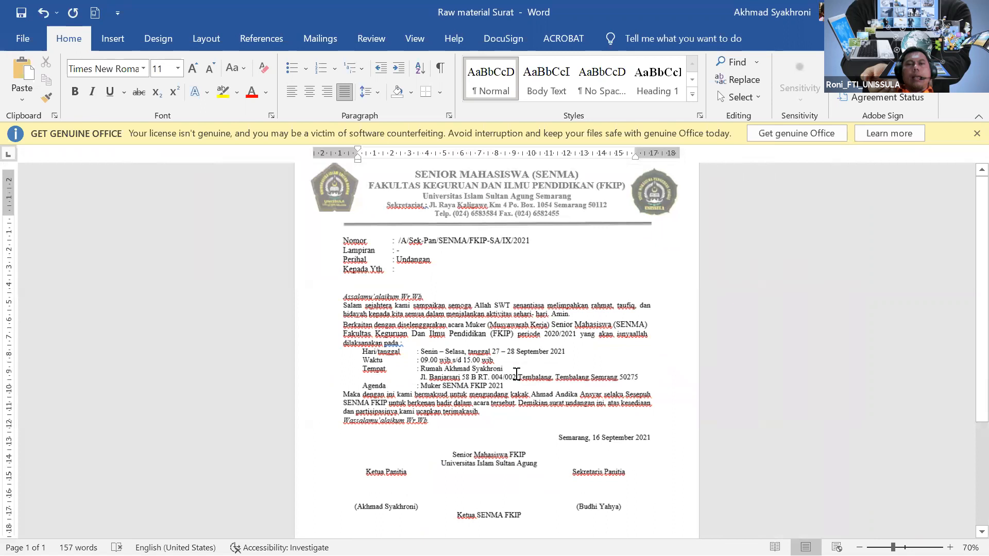
pyautogui.scroll(-2, 516, 374)
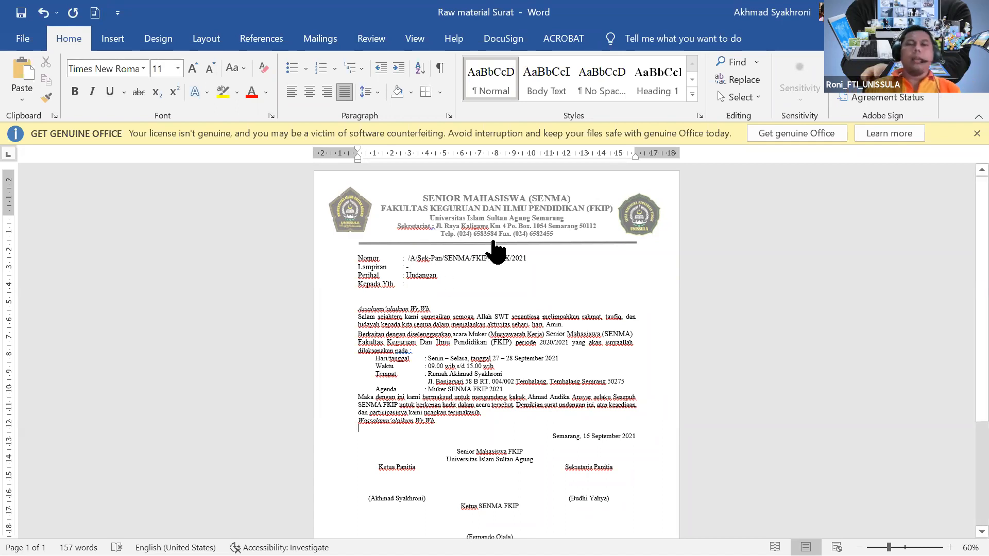
# Save the letter in Downloads as a new document named 'Master Surat' plus the author's first name.
pyautogui.click(24, 42)
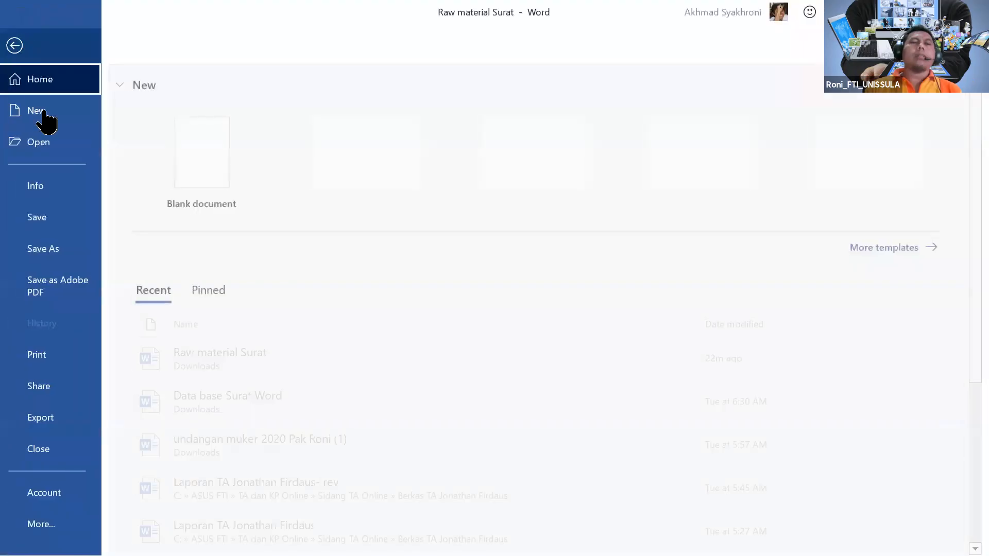
pyautogui.click(70, 265)
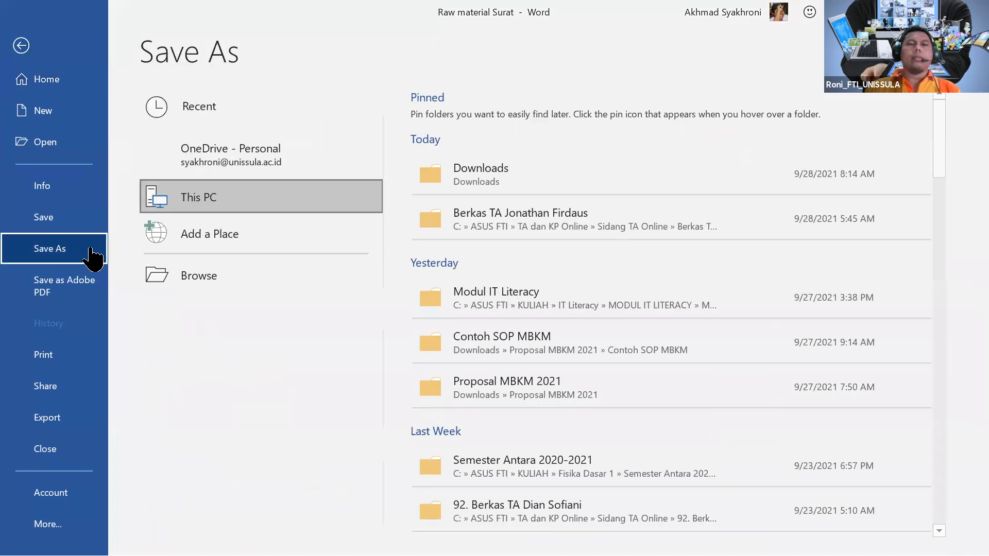
pyautogui.click(459, 183)
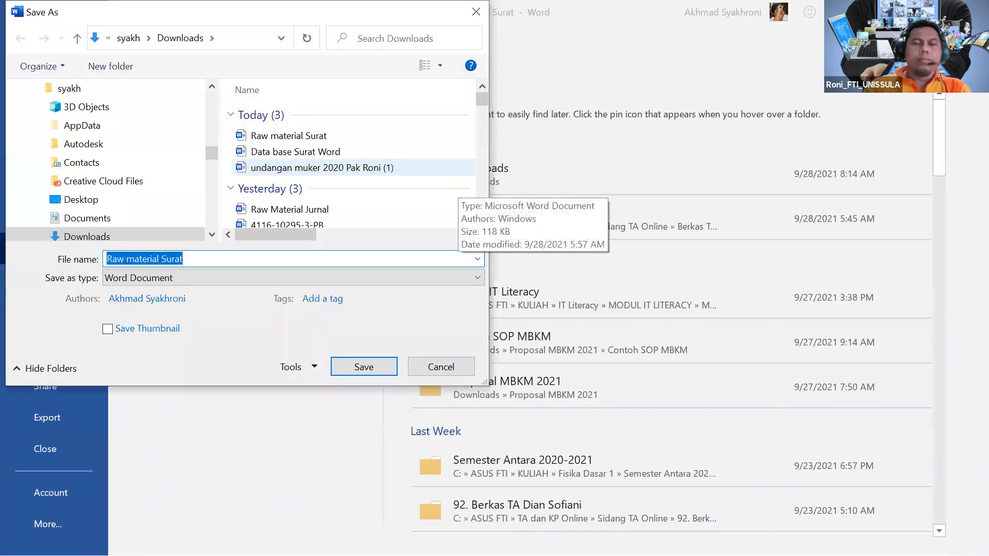
pyautogui.write('Master Surat')
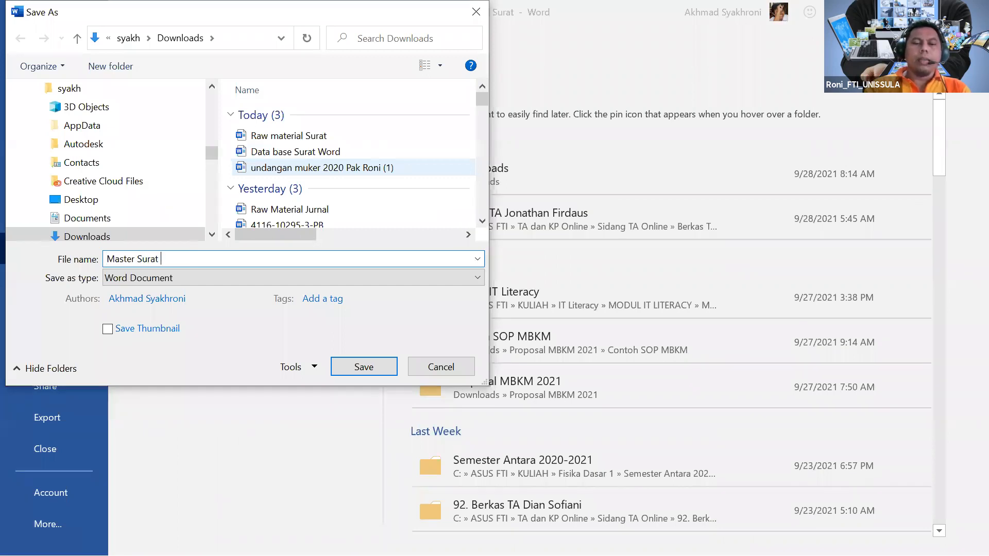
pyautogui.write(' Roni')
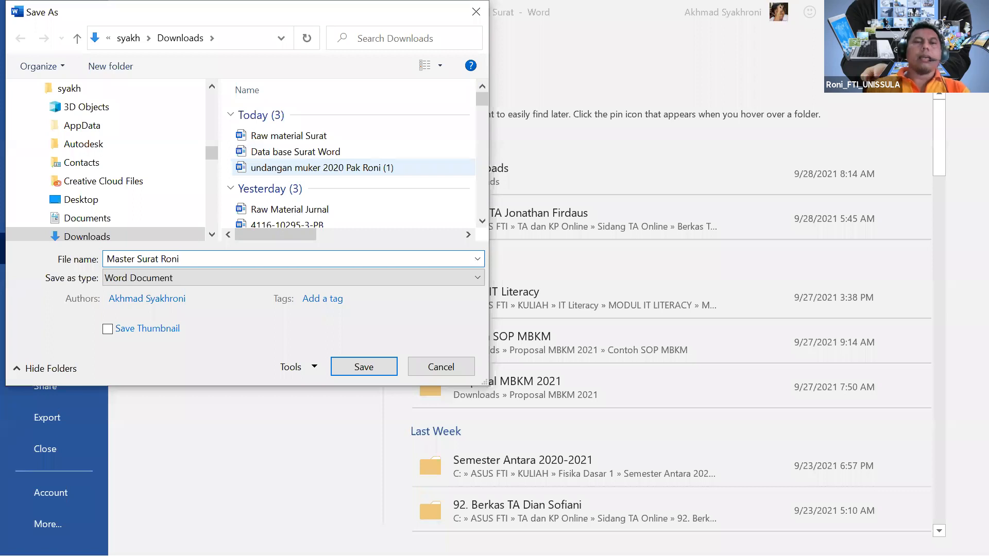
pyautogui.click(378, 373)
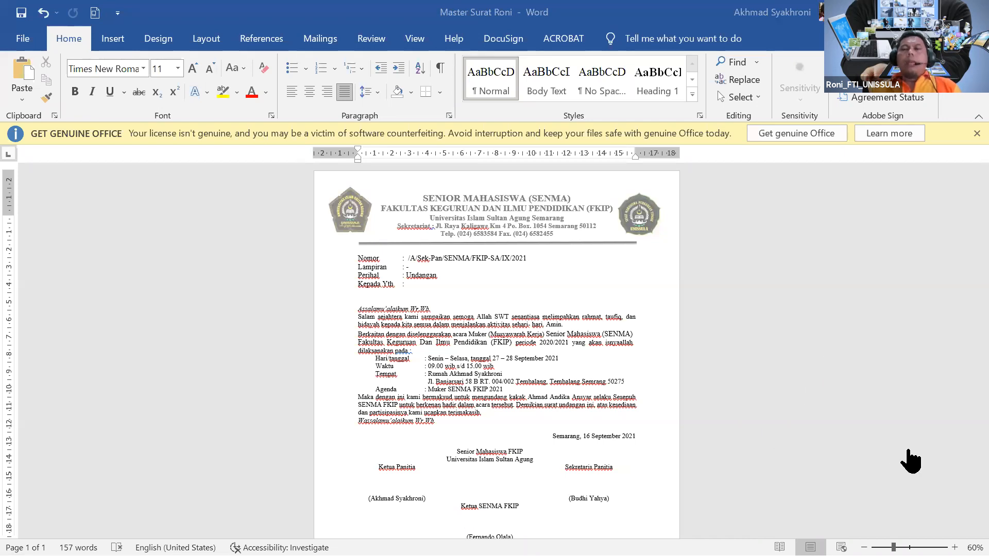
pyautogui.scroll(-2, 618, 291)
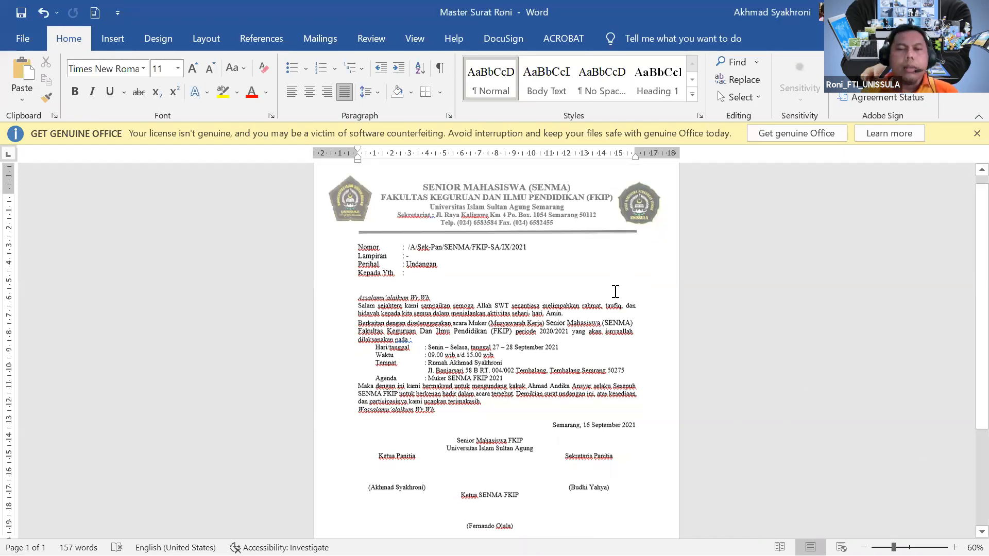
pyautogui.scroll(2, 554, 334)
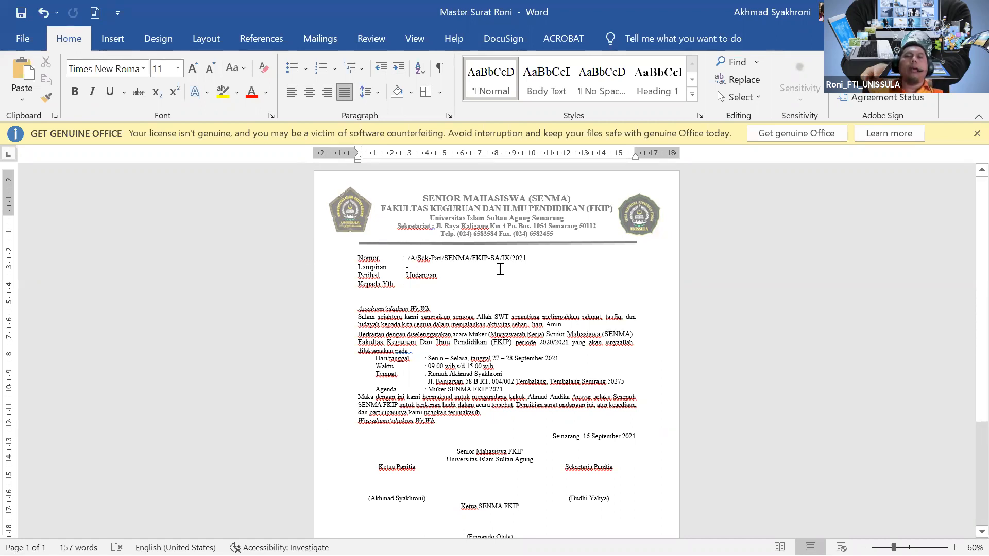
# Put the caret after 'Kepada Yth :' and go to Word's File start page.
pyautogui.click(453, 279)
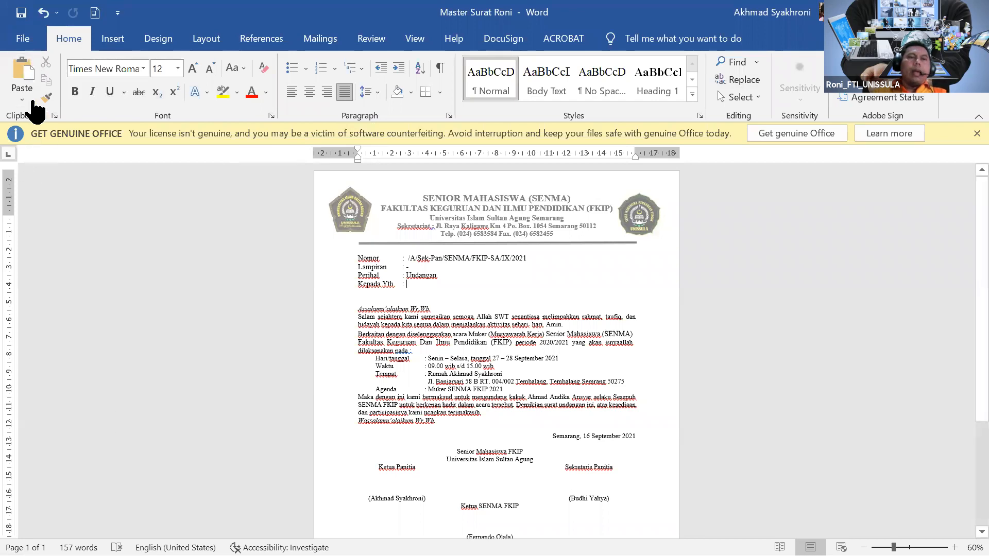
pyautogui.click(23, 39)
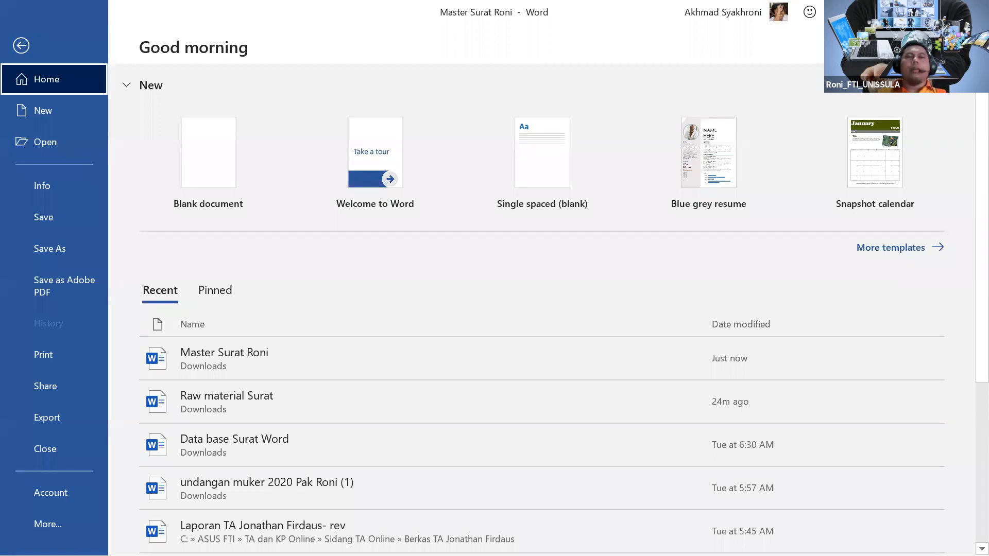
# Start a new blank document for the Data base Surat Word recipient list.
pyautogui.click(234, 160)
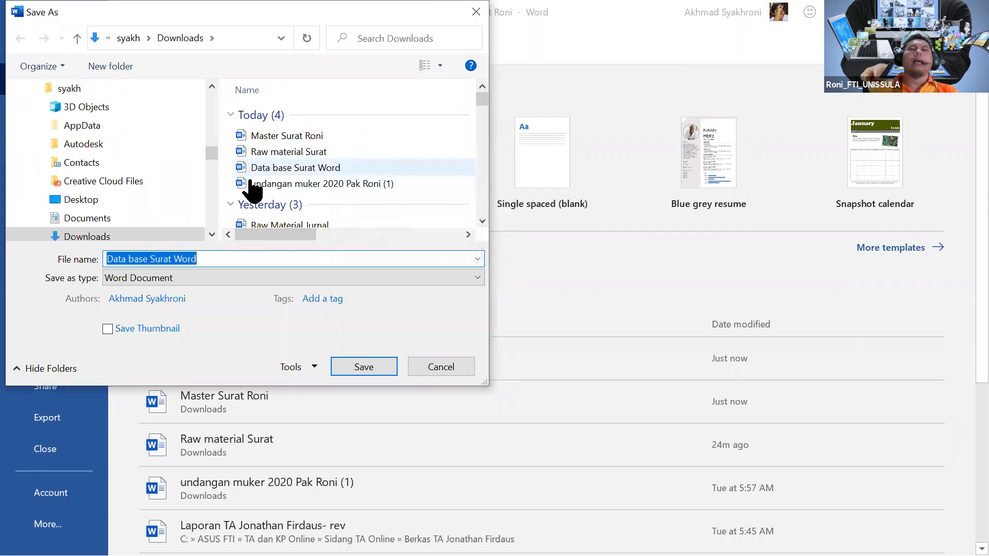
# Cancel the Save As dialog and return to the start page.
pyautogui.press('Escape')
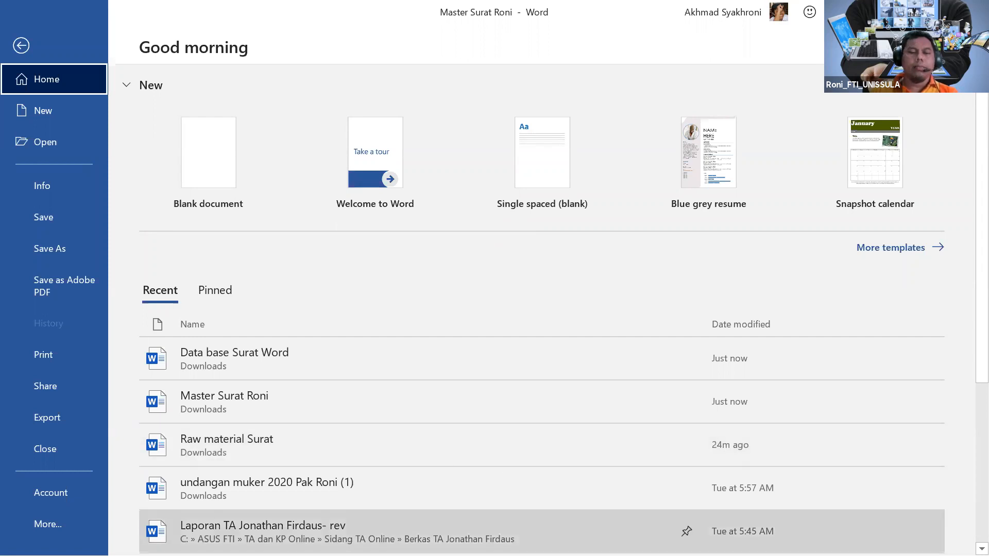
pyautogui.click(21, 46)
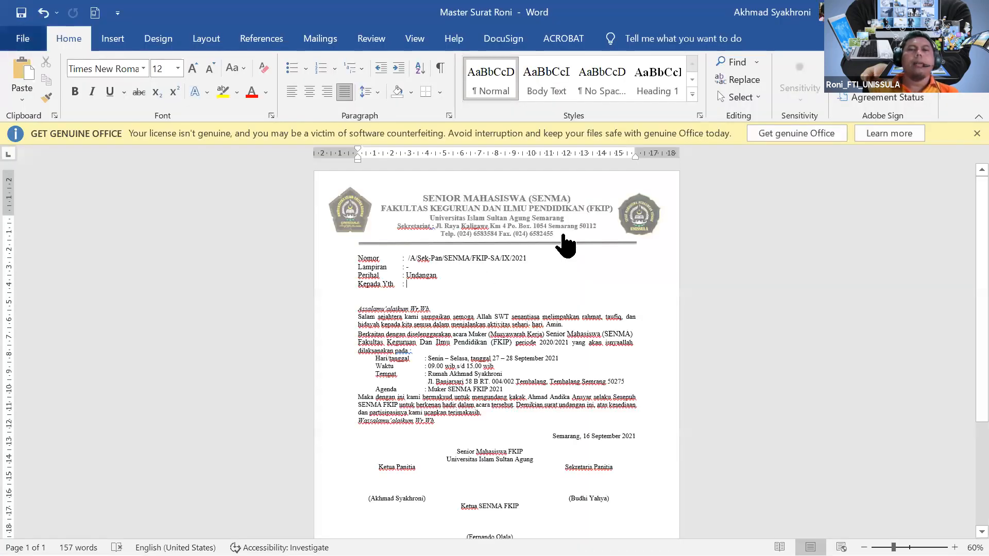
pyautogui.keyDown('ctrl'); pyautogui.scroll(3, 512, 258); pyautogui.keyUp('ctrl')
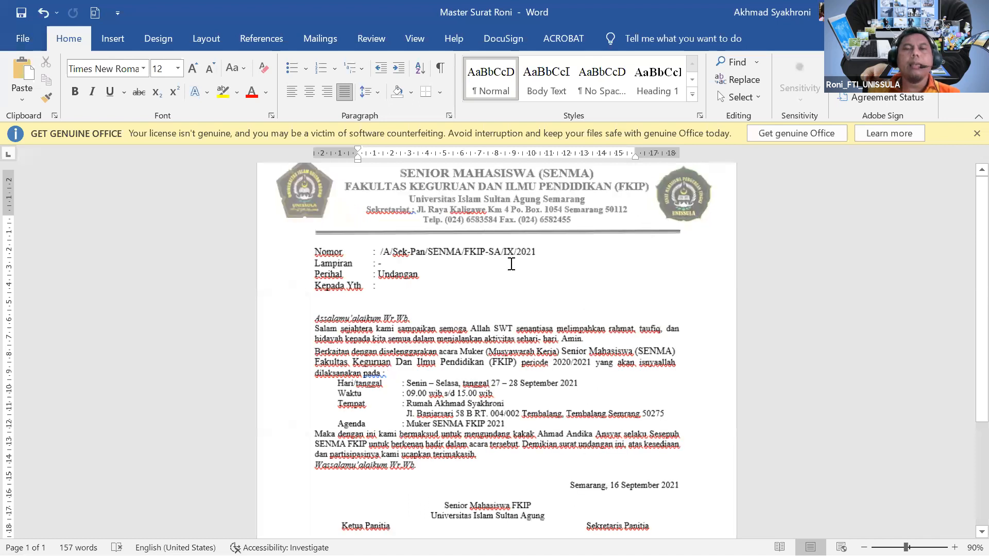
pyautogui.keyDown('ctrl'); pyautogui.scroll(1, 512, 264); pyautogui.keyUp('ctrl')
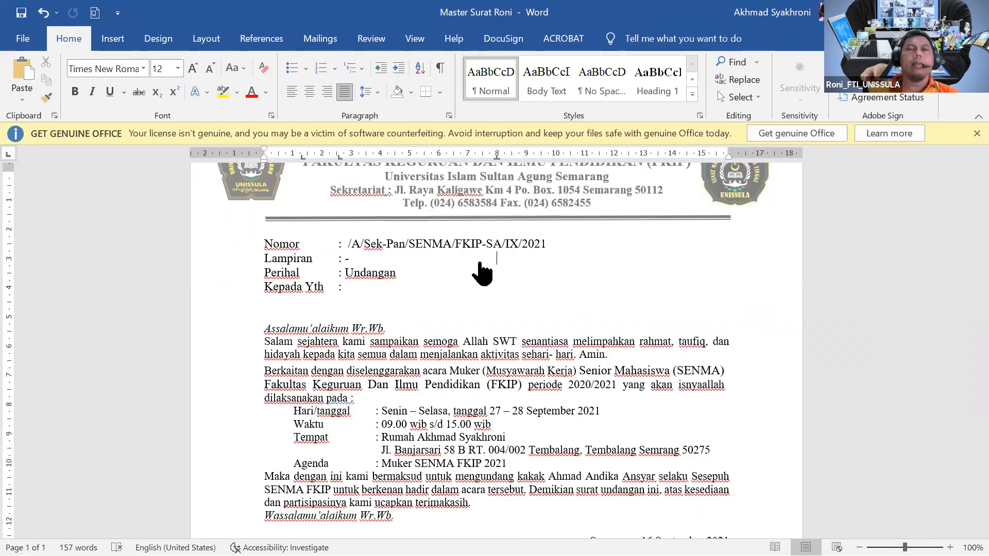
pyautogui.scroll(3, 355, 335)
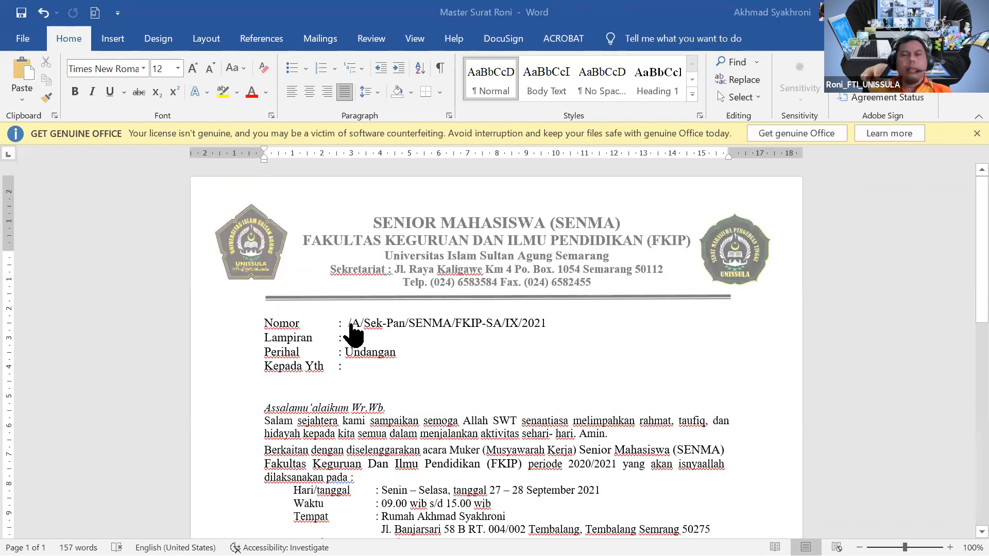
pyautogui.click(343, 321)
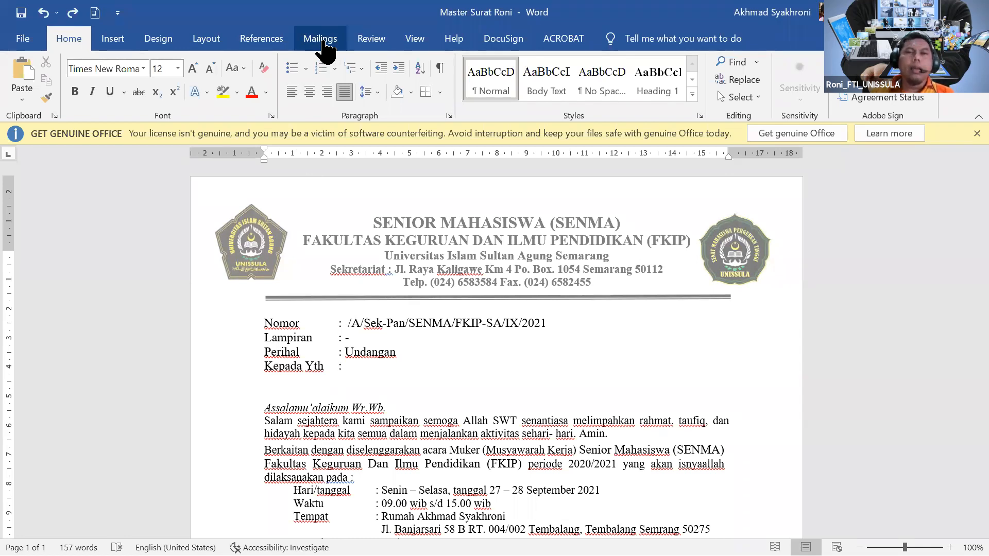
# On the Mailings tab, choose Select Recipients > Use an Existing List.
pyautogui.click(324, 44)
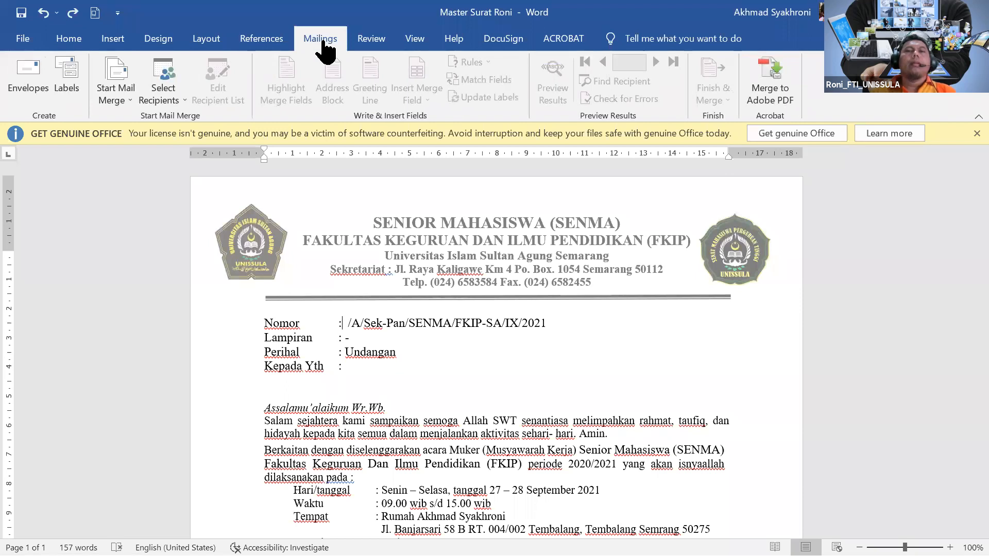
pyautogui.click(165, 105)
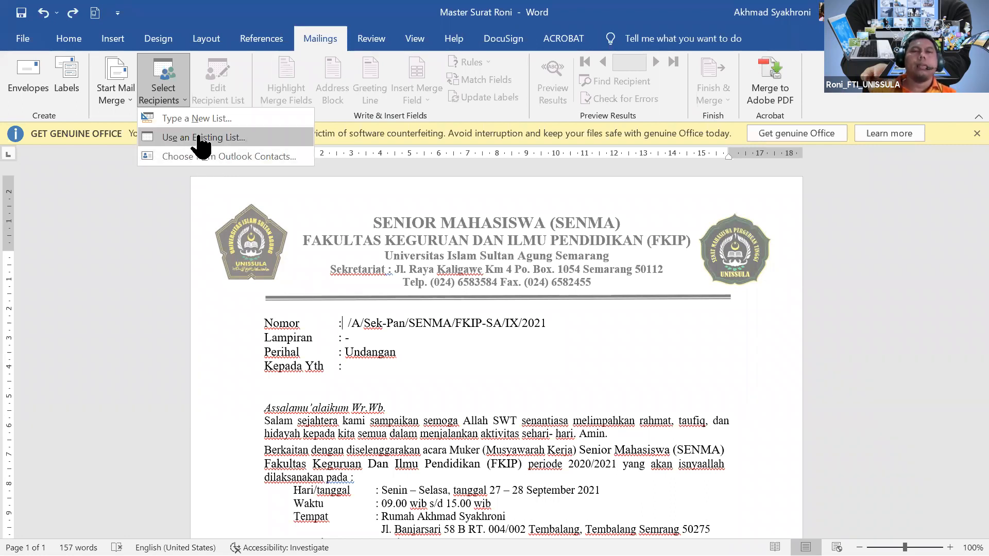
pyautogui.click(209, 143)
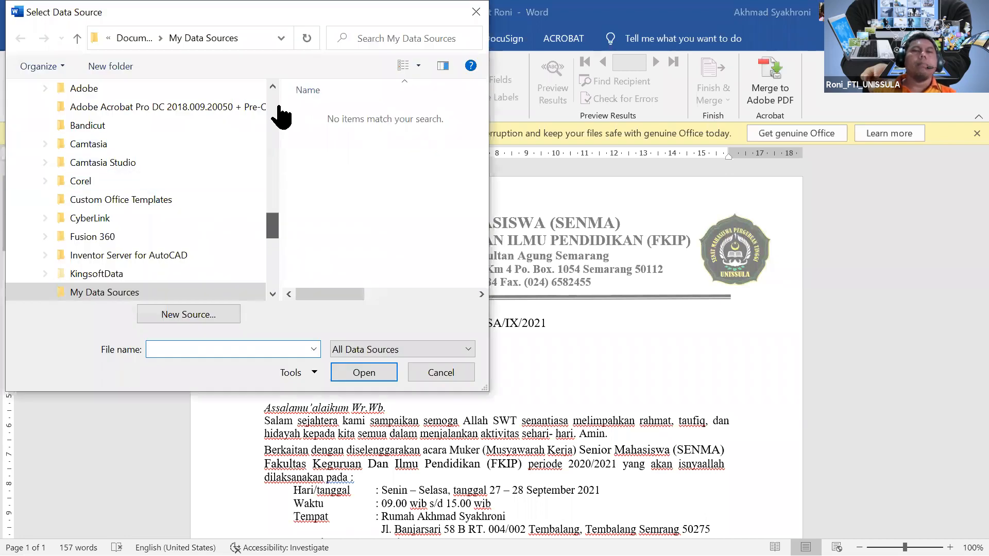
# Load Data base Surat Word from Downloads as the merge recipient list.
pyautogui.scroll(15, 257, 108)
pyautogui.click(113, 138)
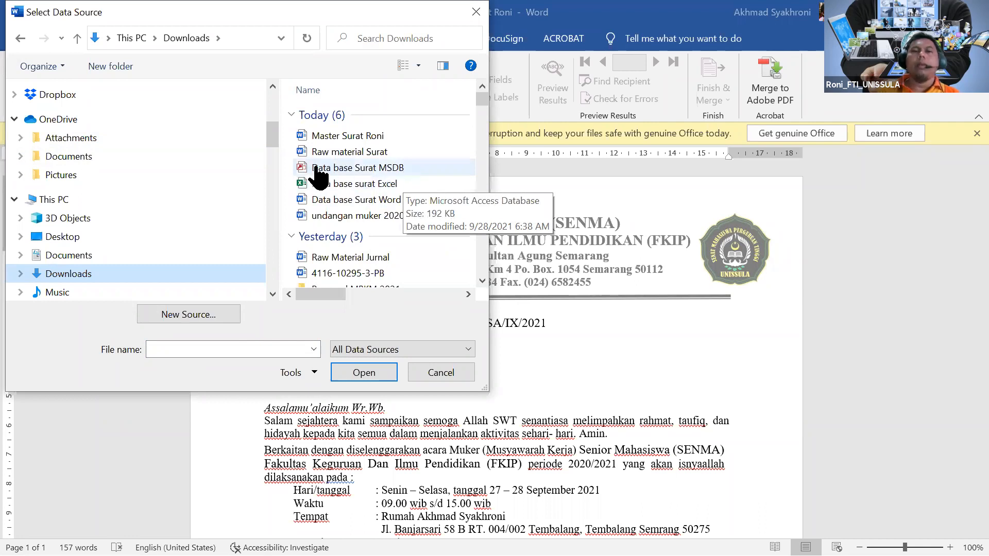
pyautogui.click(374, 205)
pyautogui.click(369, 380)
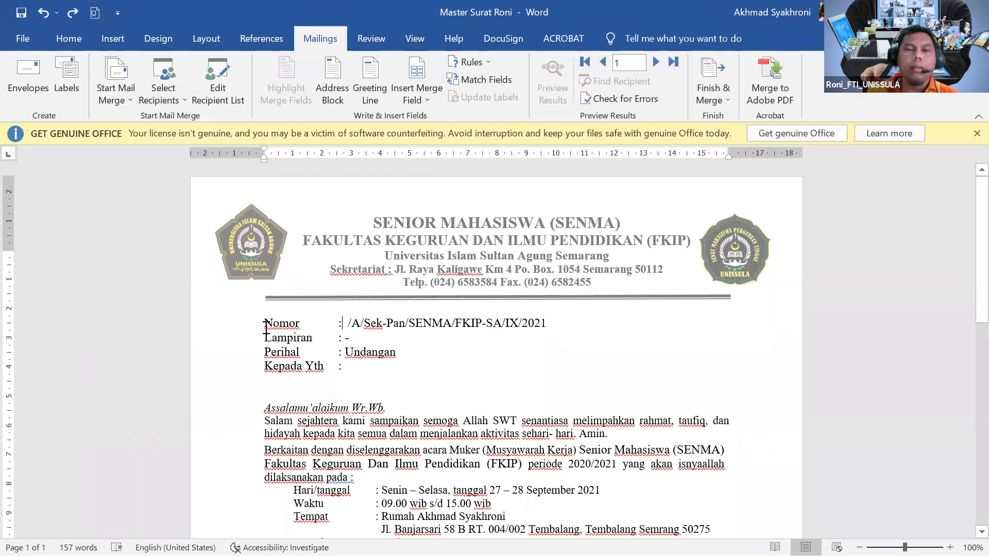
# Insert the «No_Surat» merge field at the start of the Nomor line.
pyautogui.scroll(5, 266, 328)
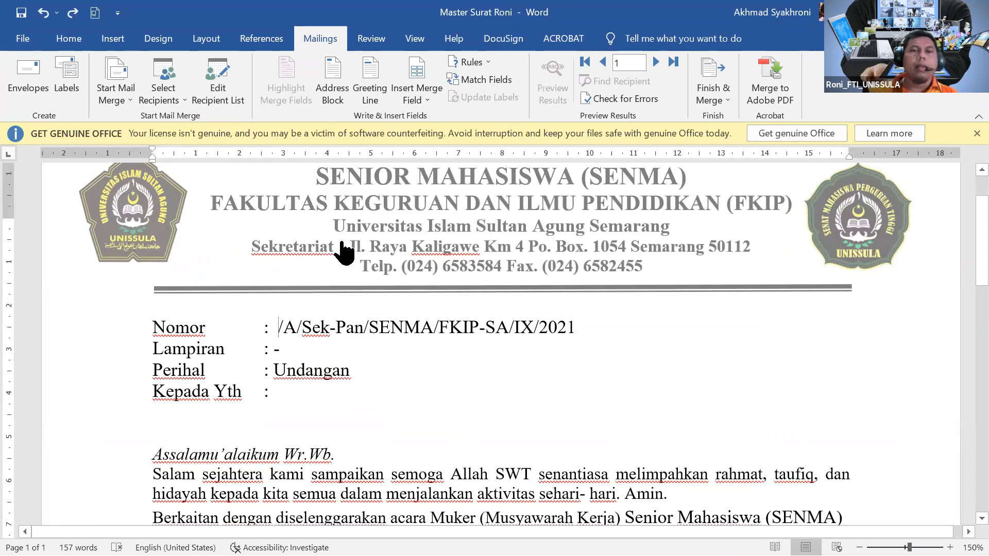
pyautogui.click(429, 106)
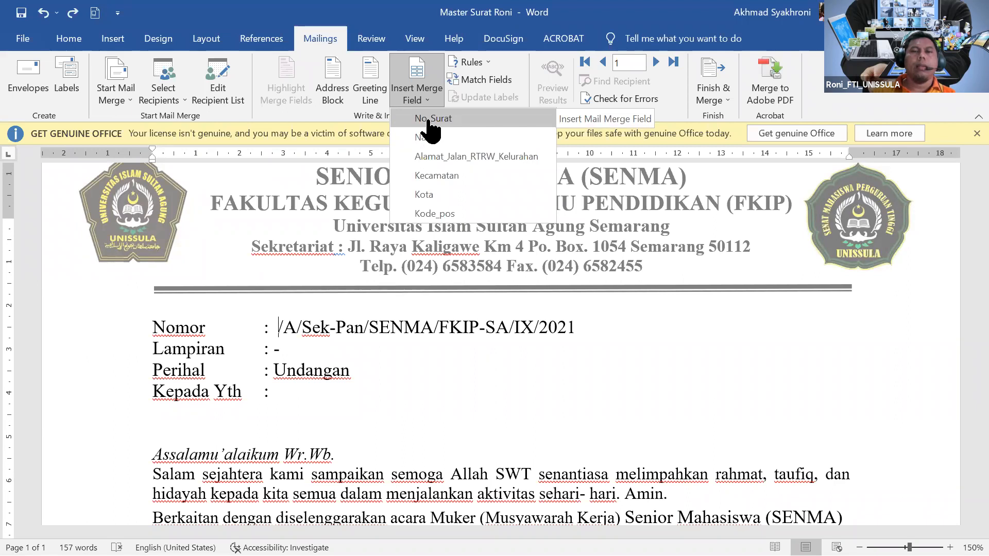
pyautogui.click(430, 119)
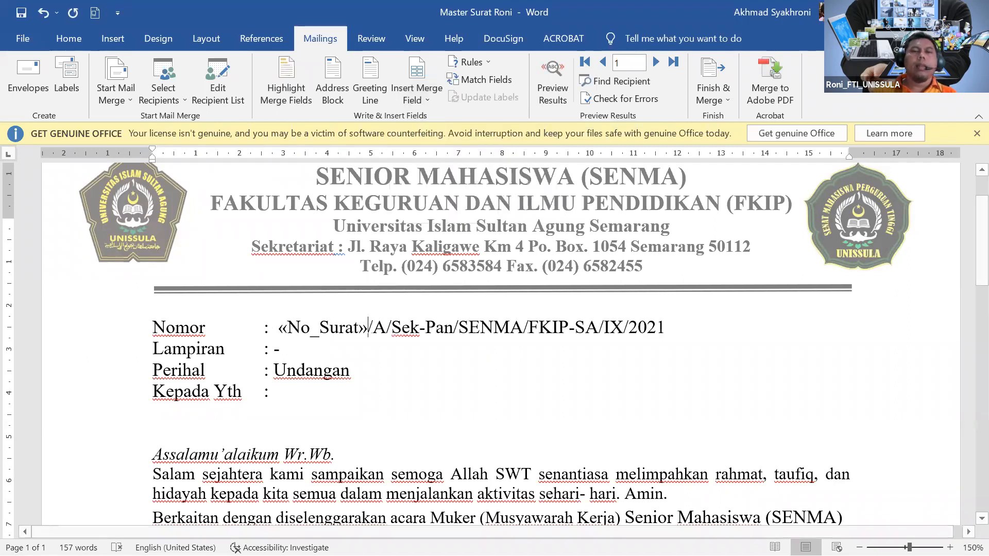
pyautogui.click(461, 493)
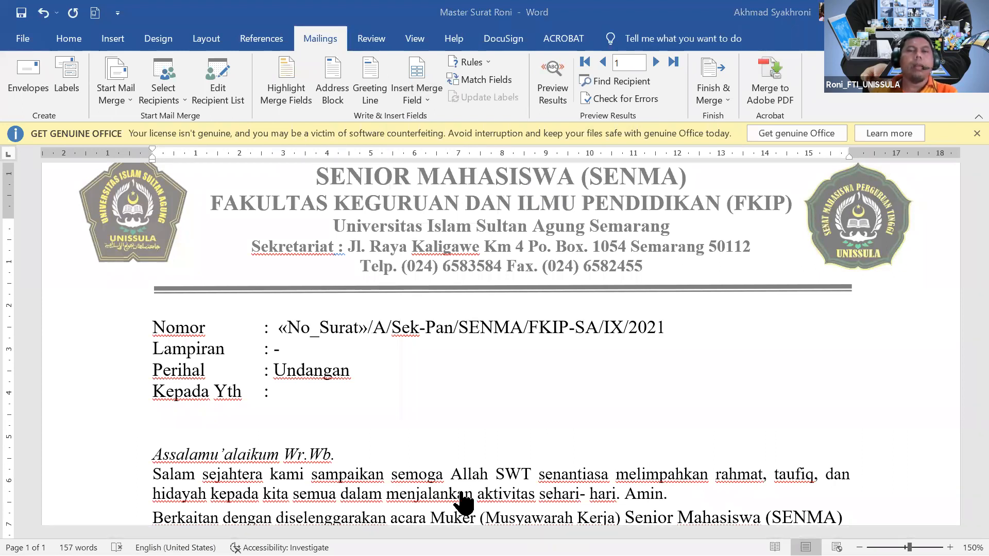
pyautogui.click(461, 492)
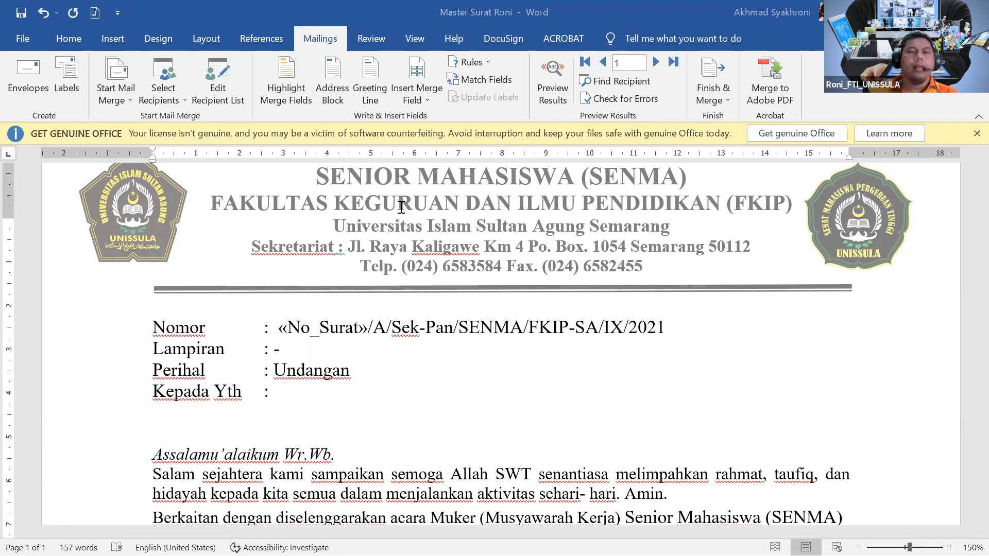
pyautogui.click(369, 328)
pyautogui.click(276, 394)
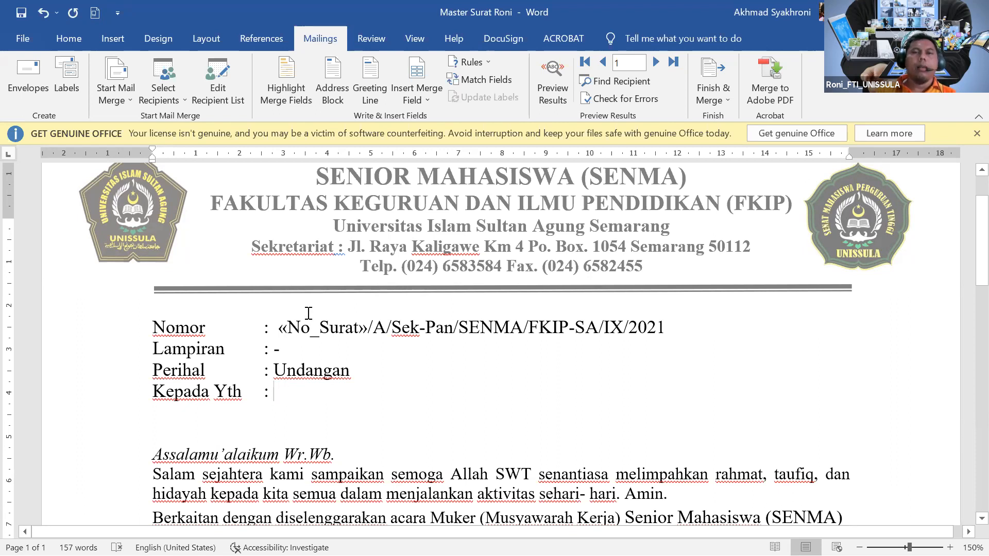
# Insert the «Nama» field after 'Kepada Yth :' and start an indented line below.
pyautogui.click(427, 101)
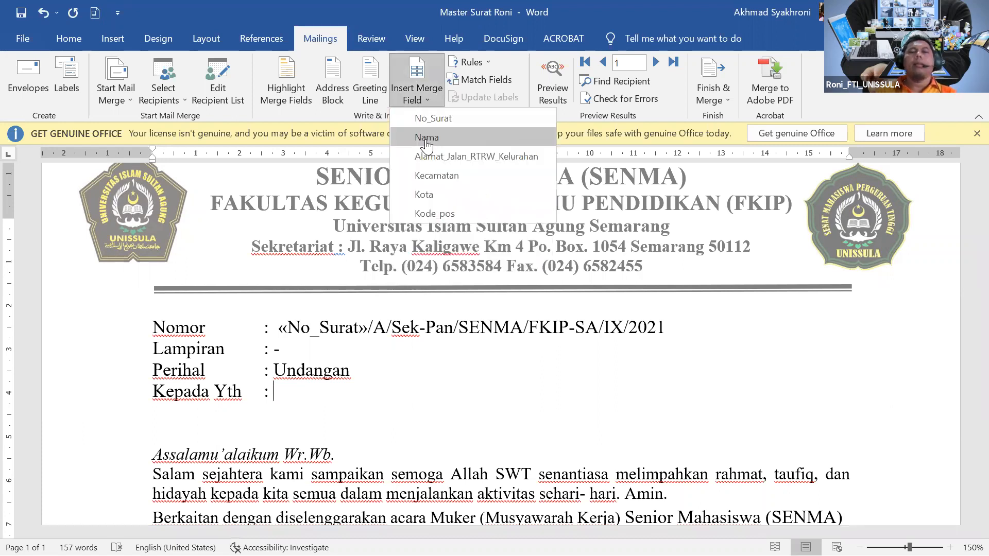
pyautogui.click(426, 138)
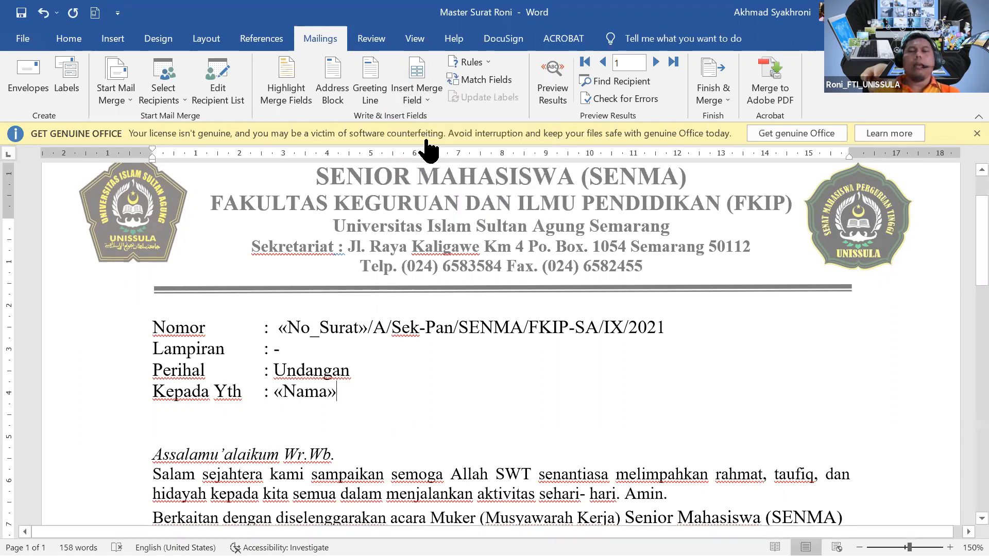
pyautogui.press('Return')
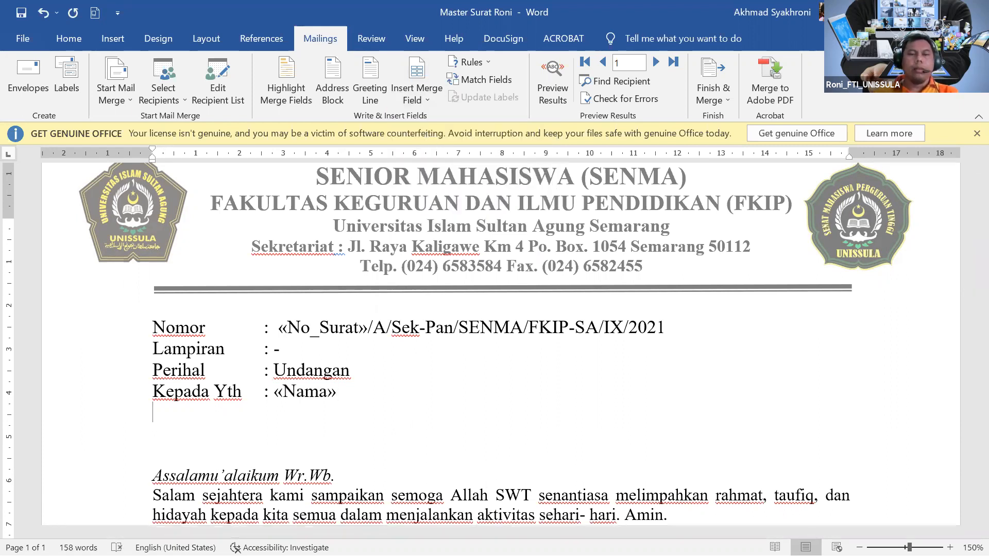
pyautogui.press('Tab')
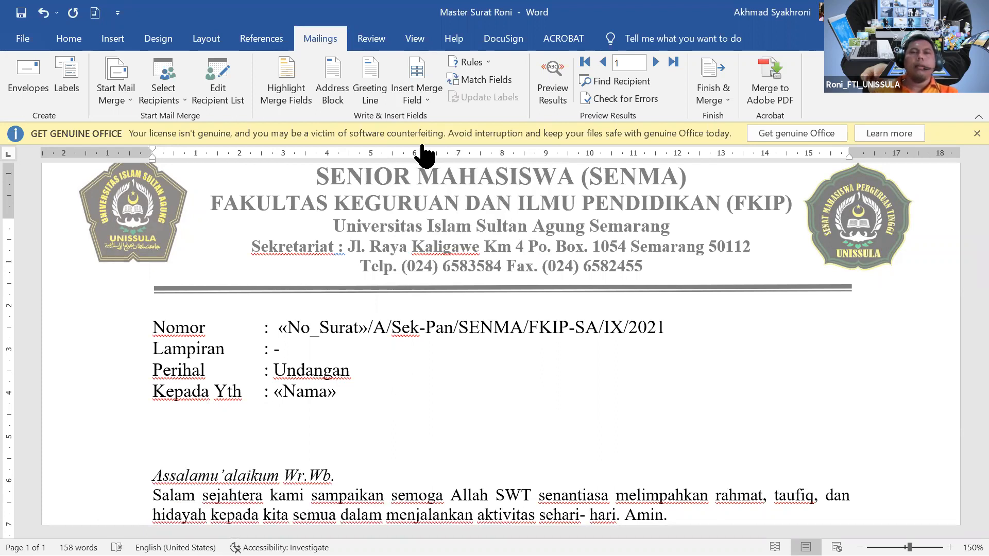
# Add «Alamat_Jalan_RTRW_Kelurahan», a comma and «Kecamatan» on the second address line.
pyautogui.click(429, 103)
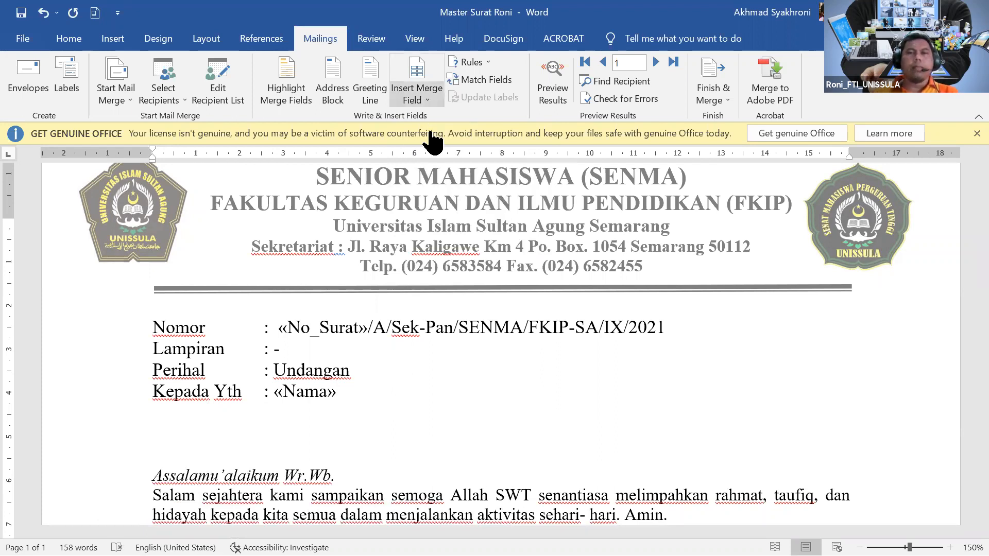
pyautogui.click(436, 157)
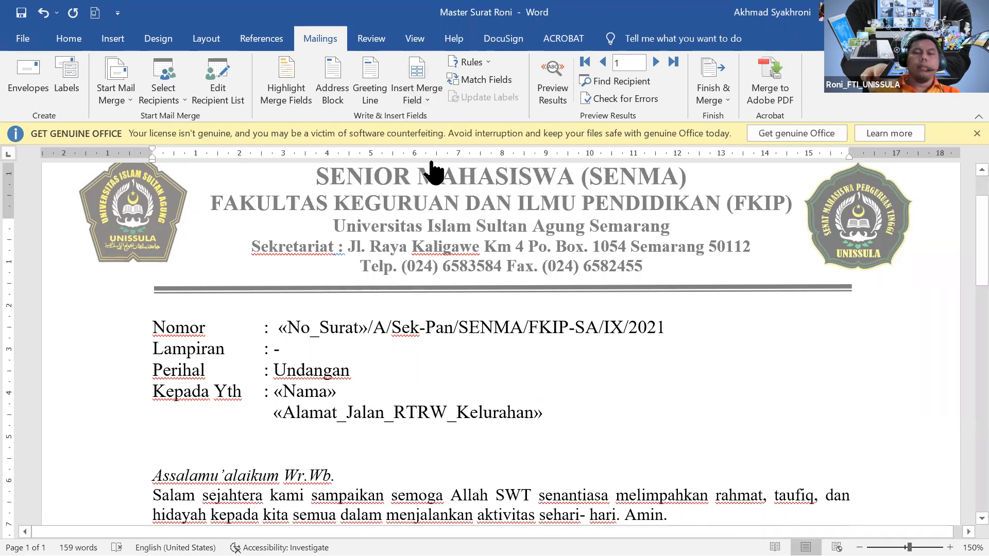
pyautogui.write(',')
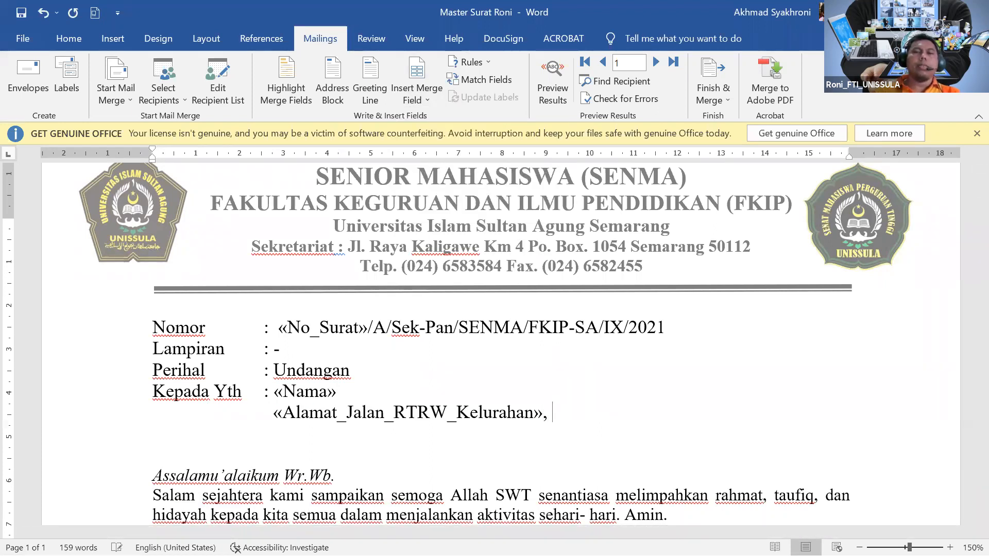
pyautogui.click(429, 105)
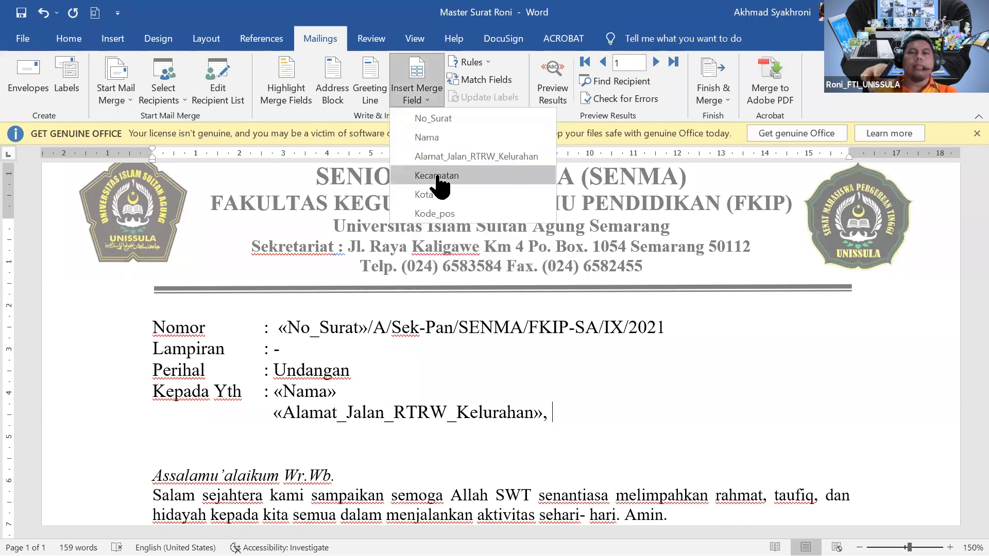
pyautogui.click(440, 188)
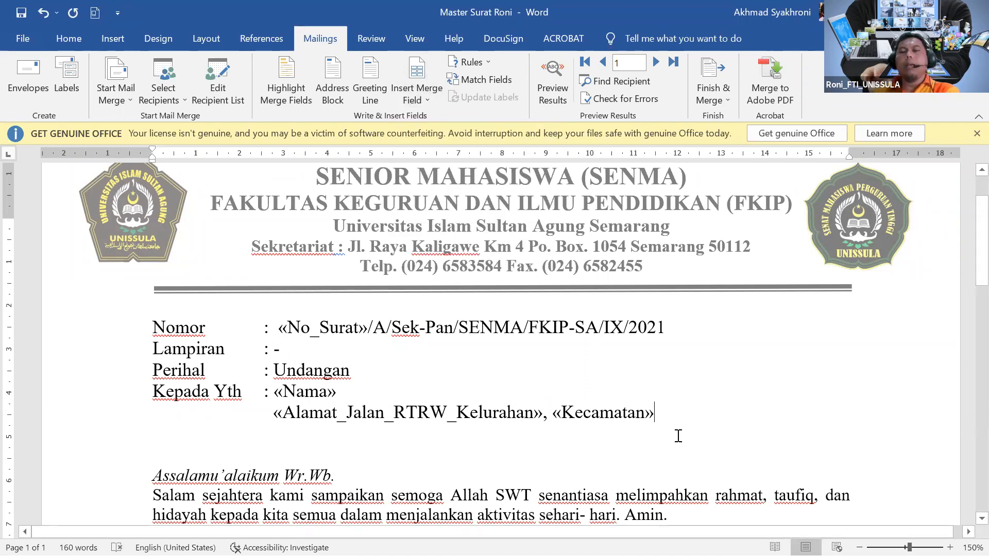
pyautogui.press('Return')
pyautogui.press('Tab')
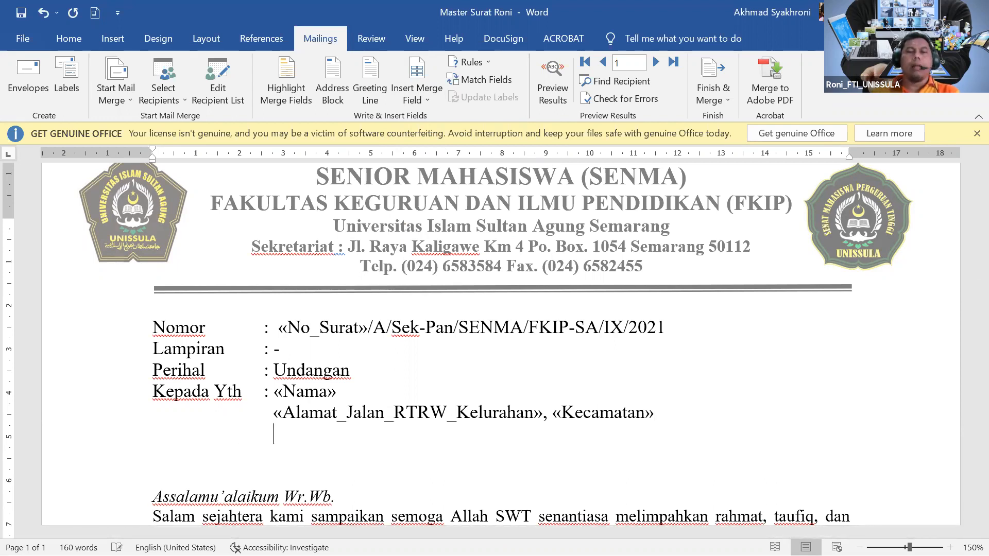
# Add the «Kota» and «Kode_pos» fields on the third address line.
pyautogui.click(425, 103)
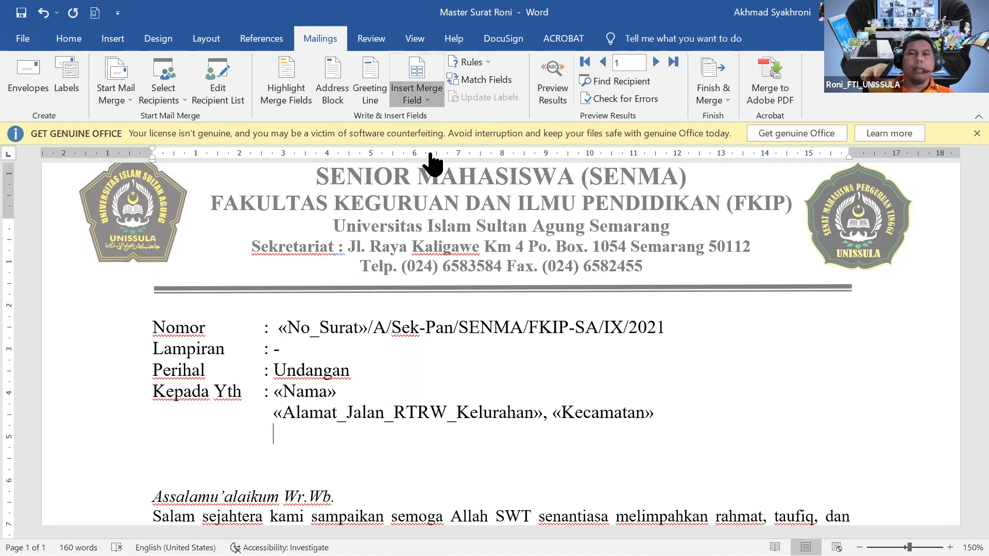
pyautogui.click(432, 196)
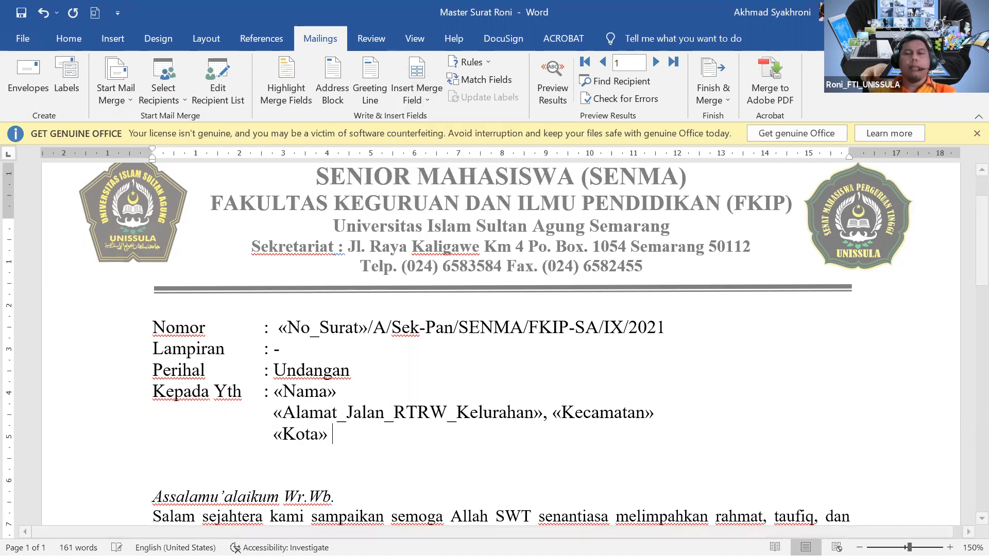
pyautogui.click(423, 108)
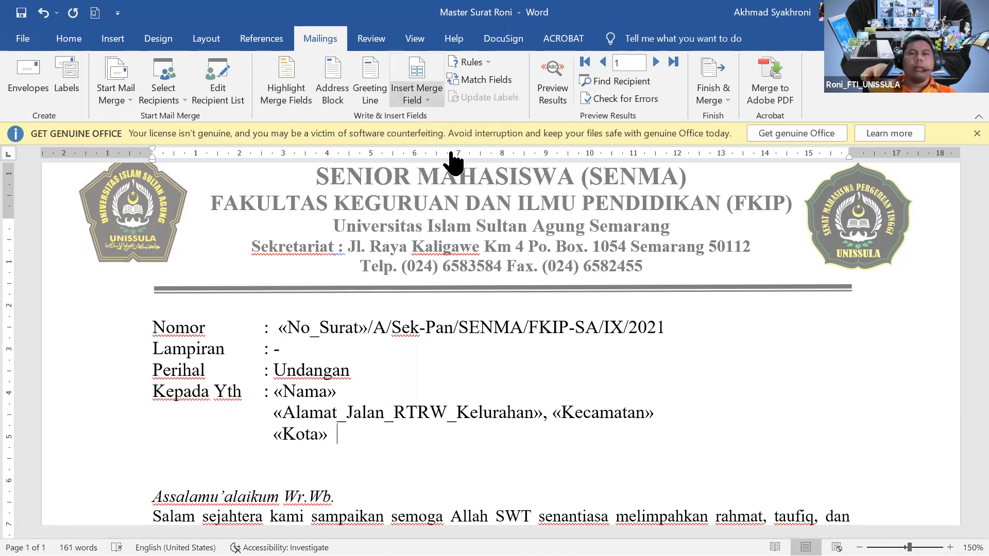
pyautogui.click(441, 213)
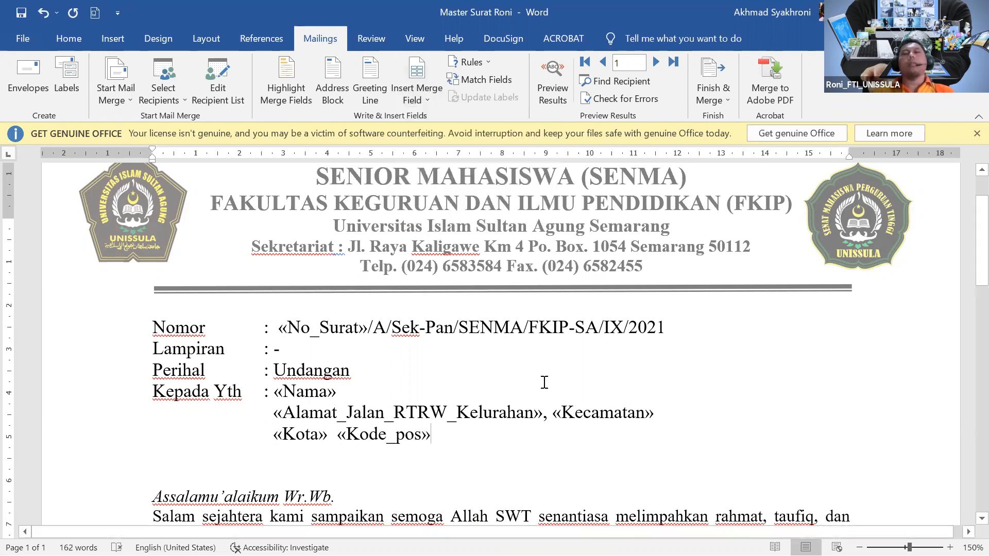
pyautogui.scroll(2, 543, 377)
pyautogui.scroll(-4, 544, 378)
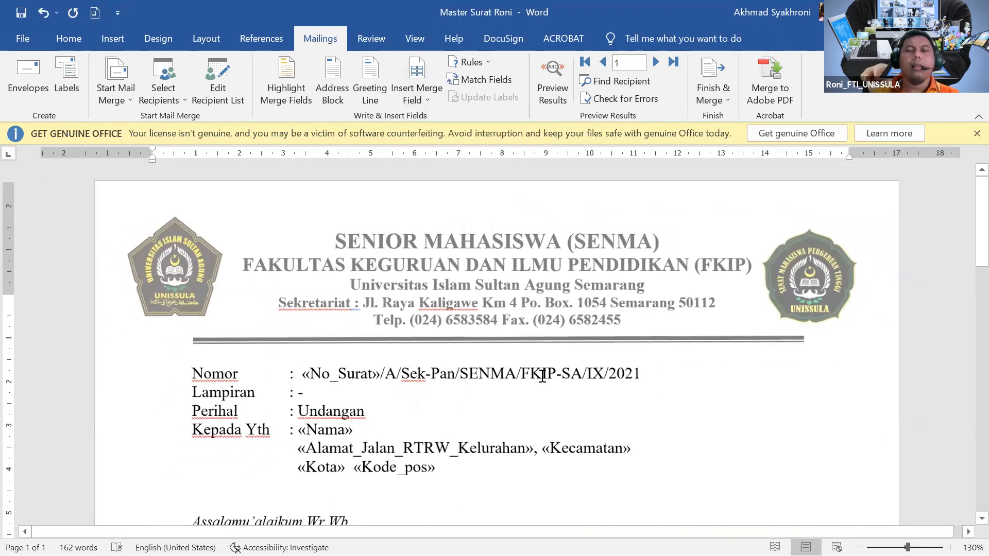
# Preview merged results and step through the records to record 6, letter number 08.
pyautogui.scroll(1, 559, 394)
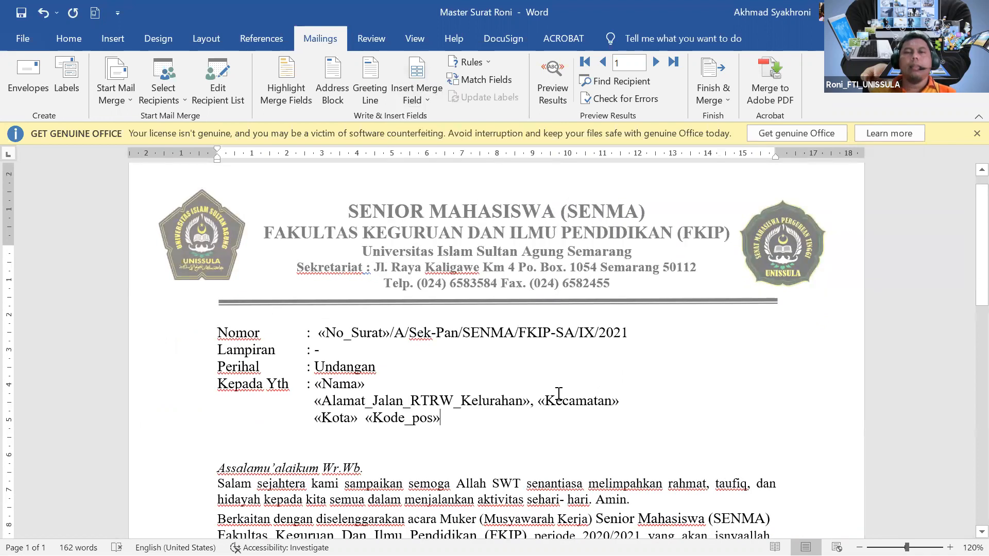
pyautogui.click(556, 99)
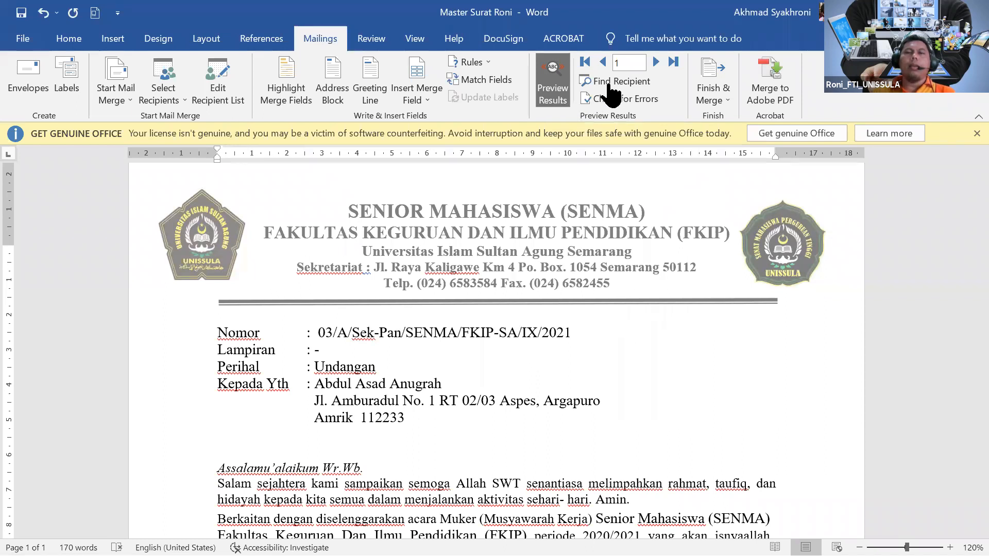
pyautogui.click(655, 62)
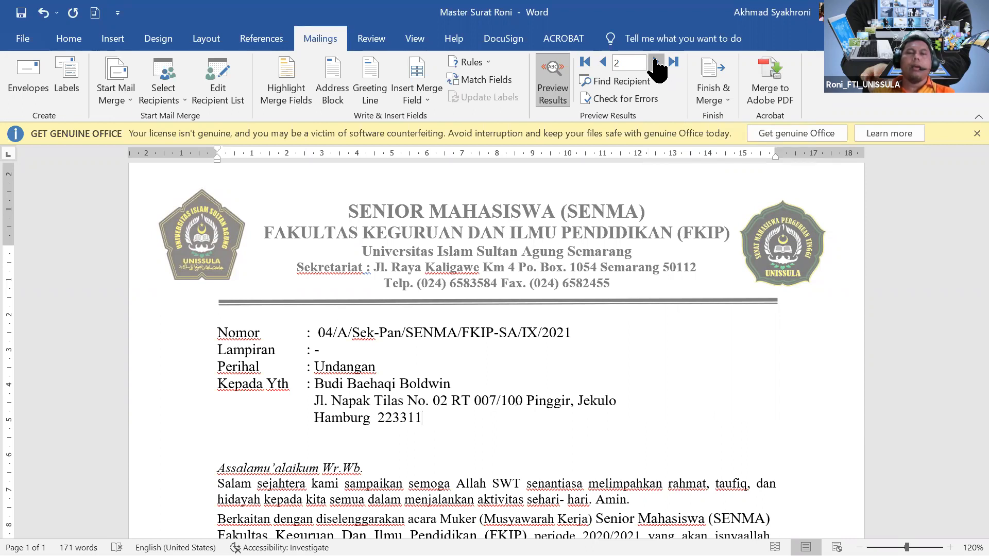
pyautogui.click(655, 62)
pyautogui.click(655, 62)
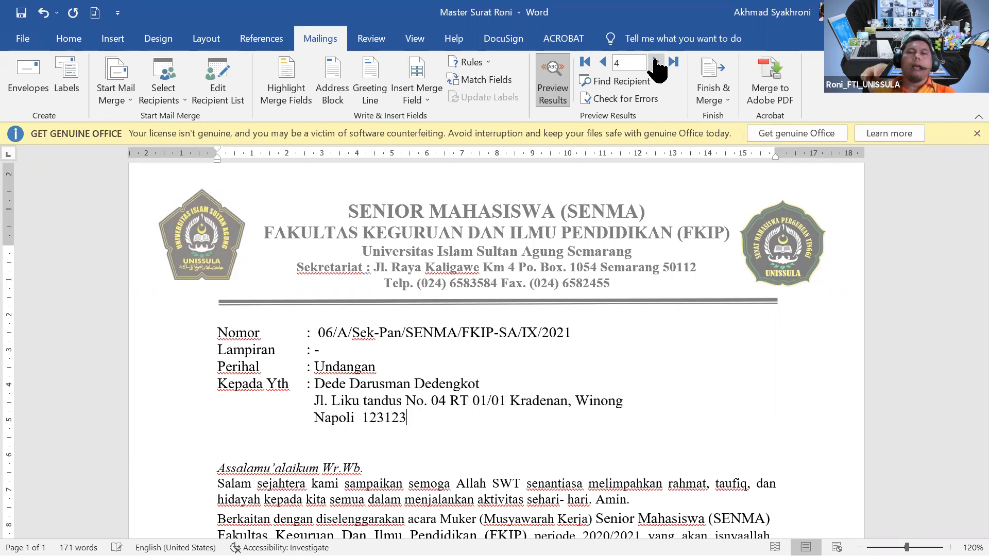
pyautogui.click(655, 62)
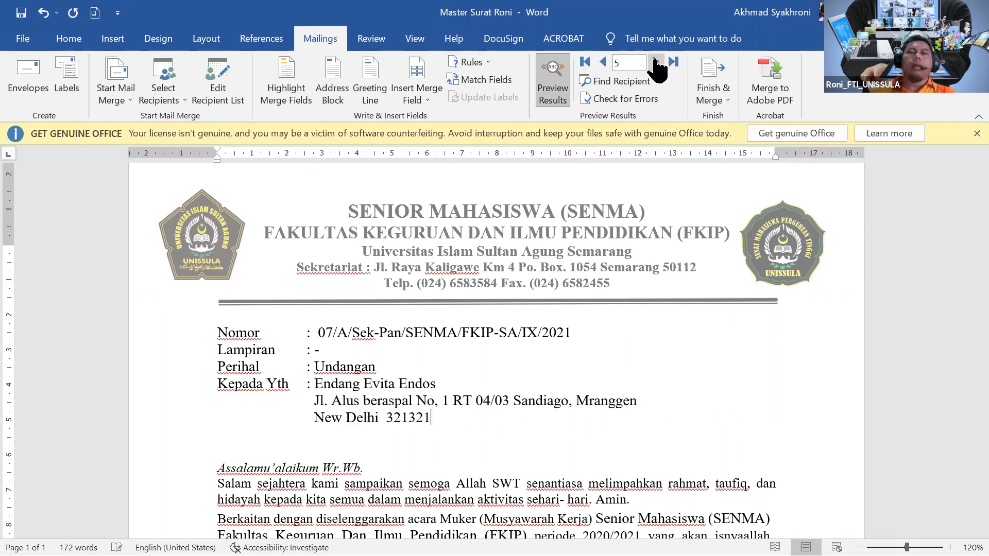
pyautogui.click(603, 62)
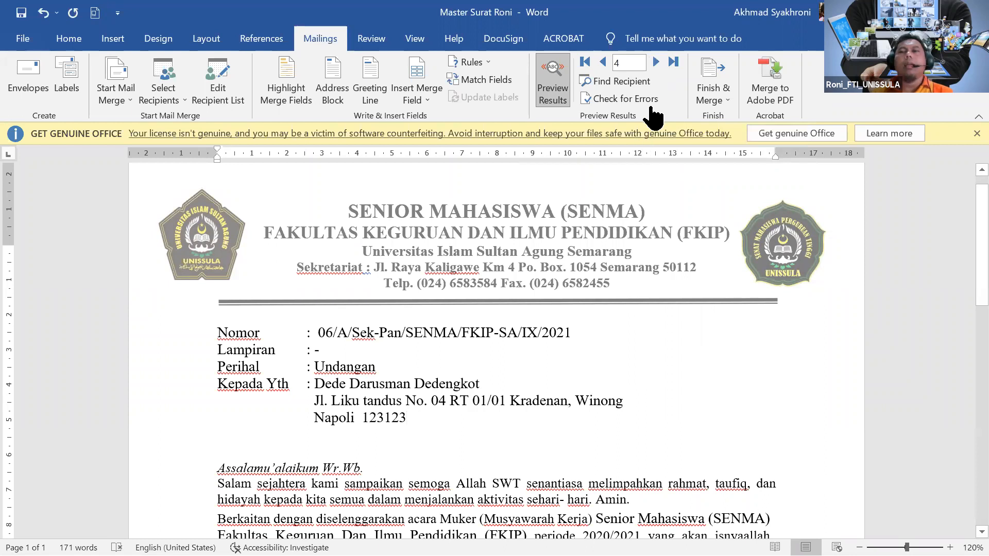
pyautogui.click(656, 62)
pyautogui.click(656, 62)
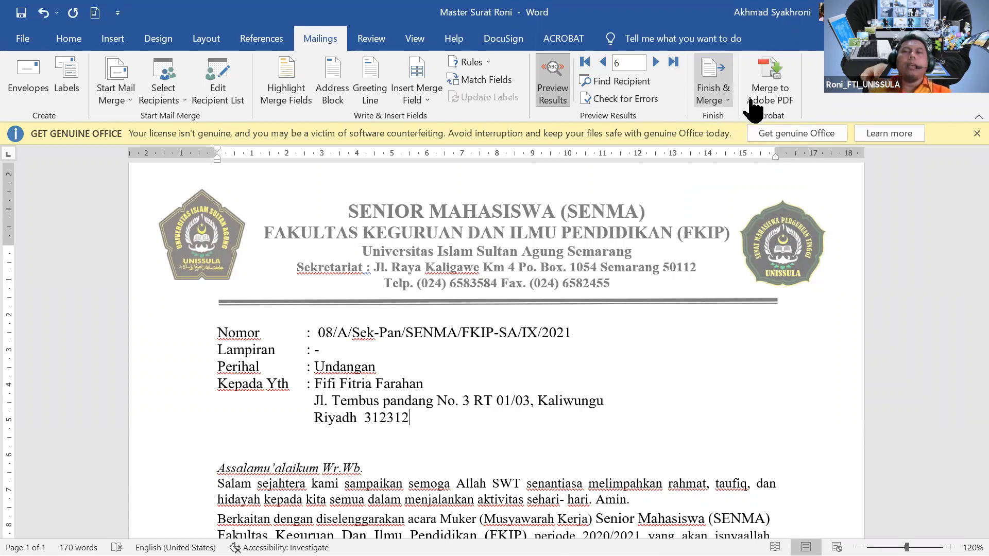
# Merge all records into a new document with Edit Individual Documents.
pyautogui.click(721, 103)
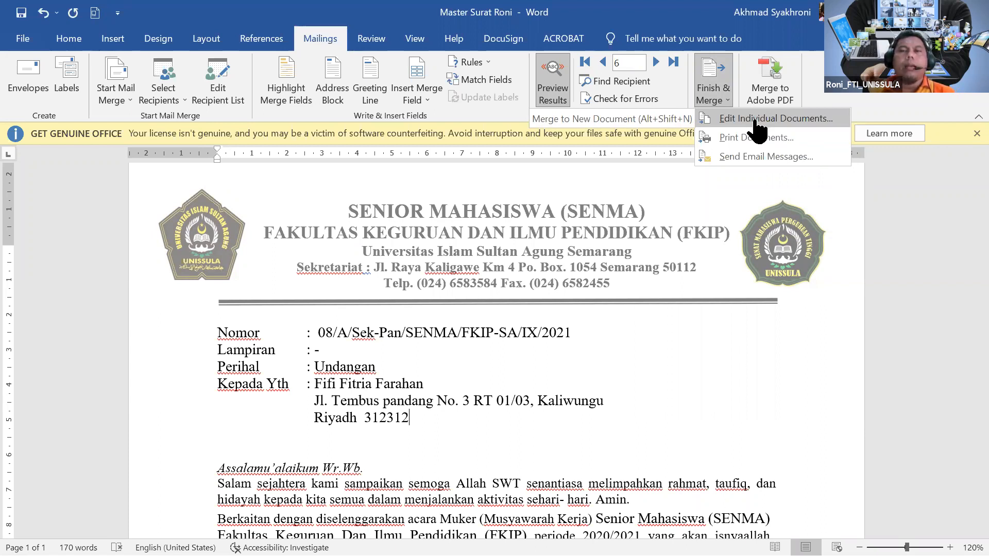
pyautogui.click(755, 120)
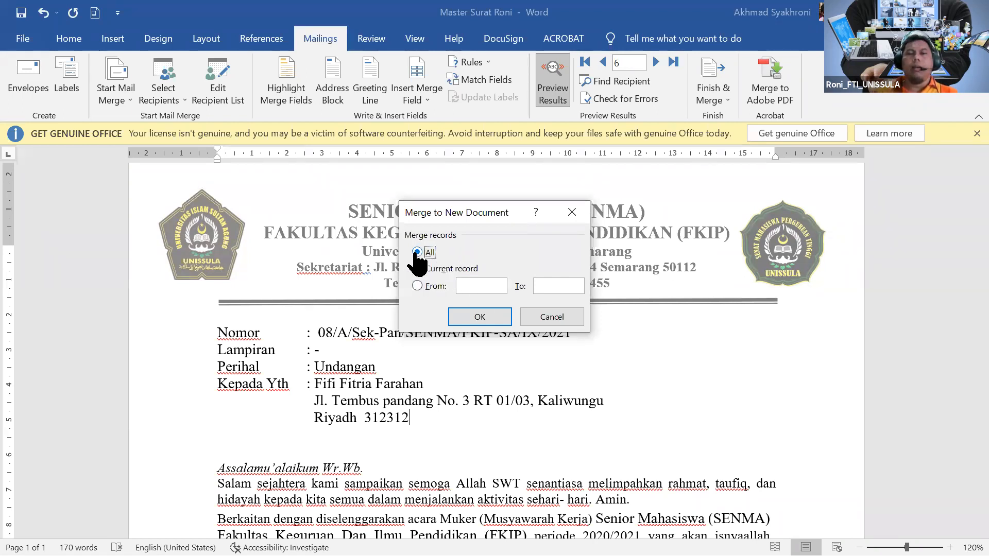
pyautogui.click(480, 320)
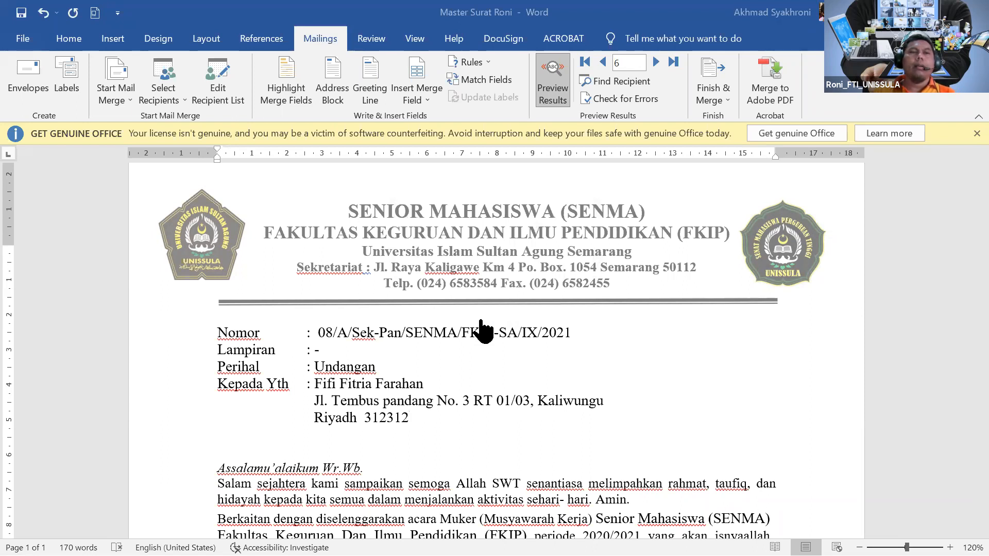
# Save the merged letters as 'Surat Jadi Roni' in Downloads, then close the Caption dialog without adding a caption.
pyautogui.hotkey('ctrl', 's')
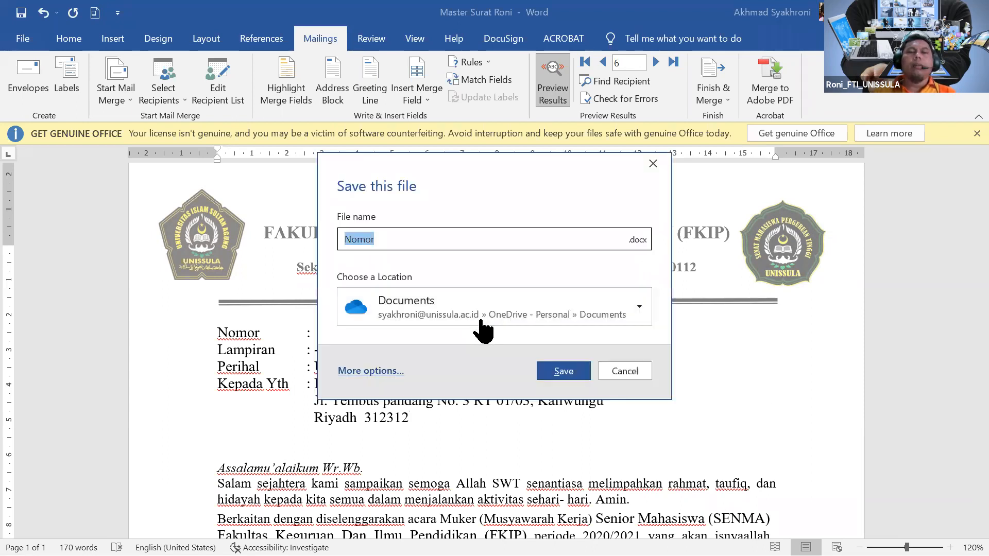
pyautogui.press('Escape')
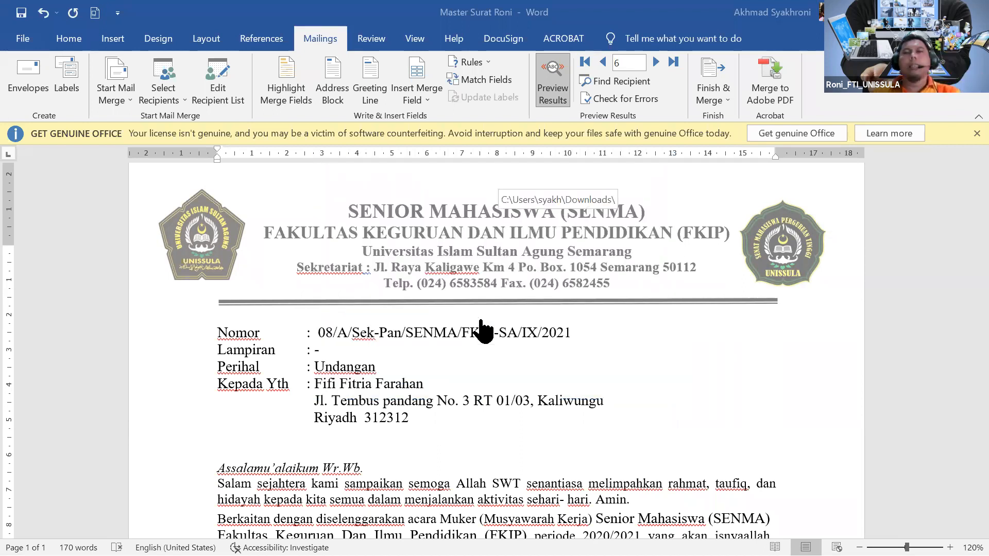
pyautogui.press('F12')
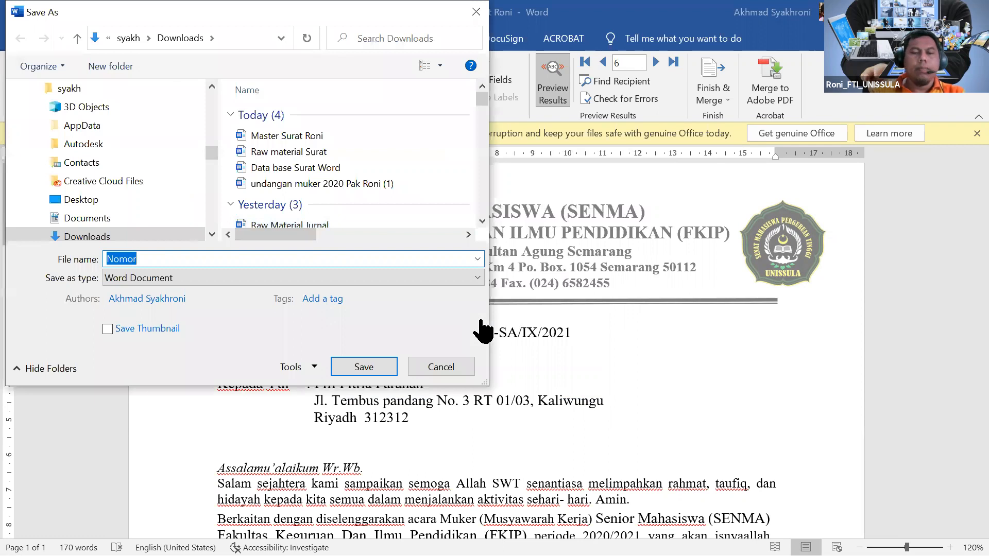
pyautogui.write('Surat ')
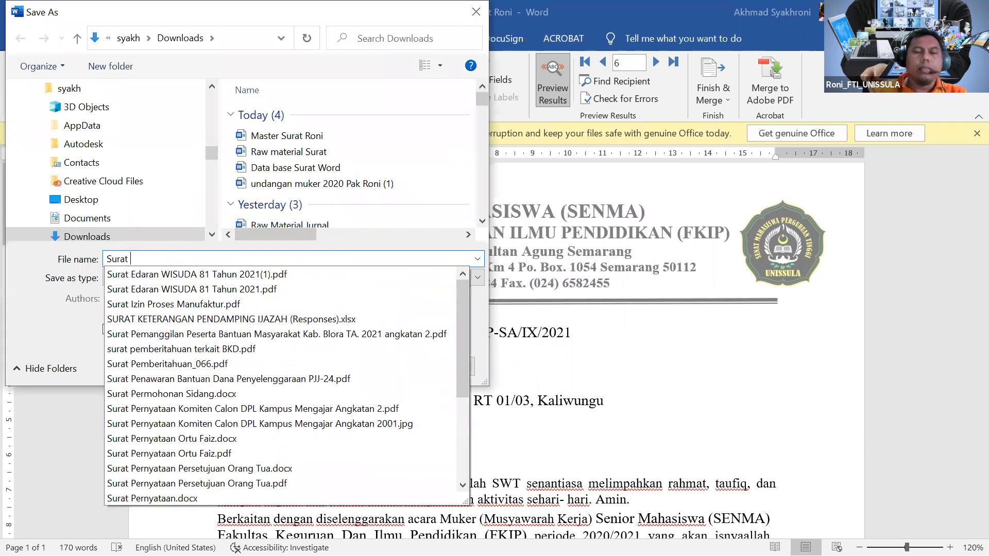
pyautogui.write('Jadi Roni')
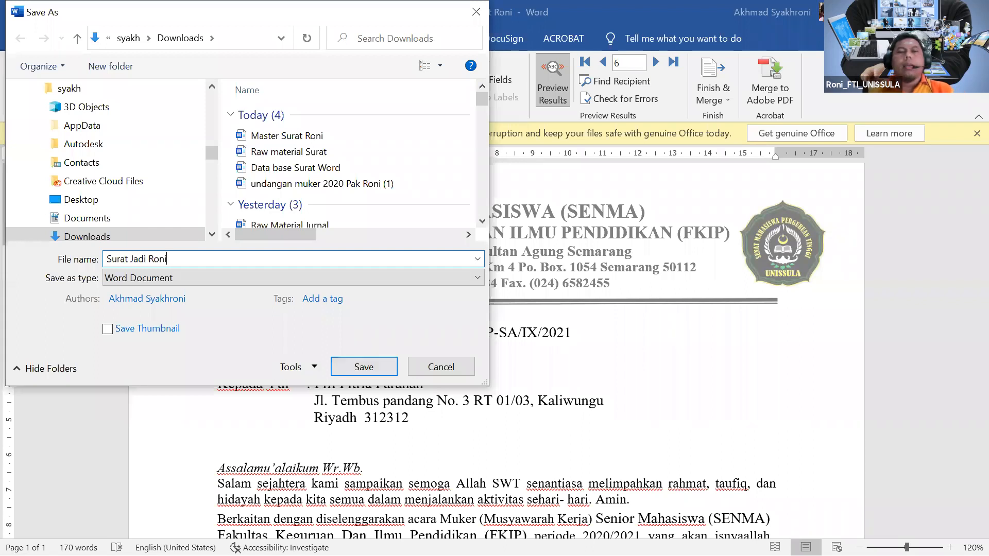
pyautogui.click(337, 360)
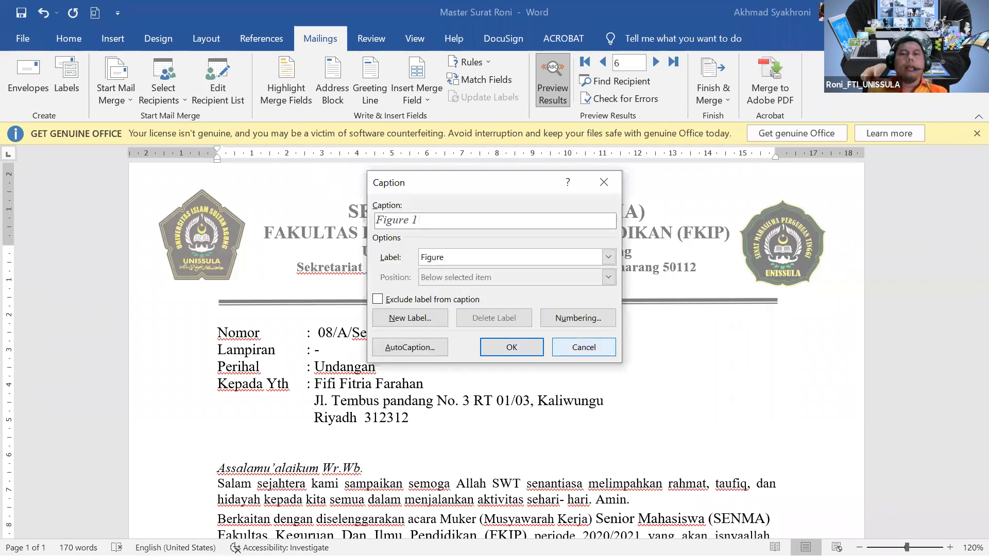
pyautogui.click(584, 347)
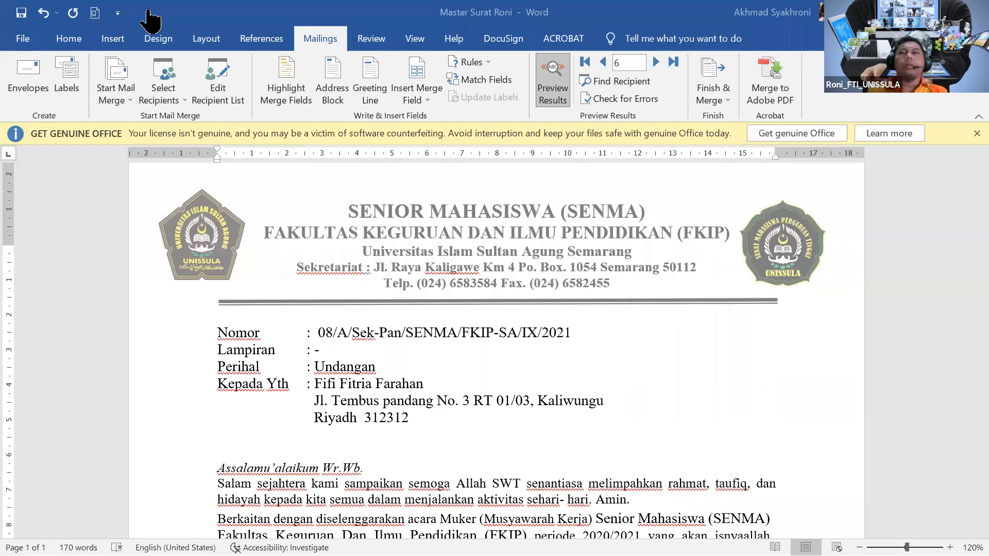